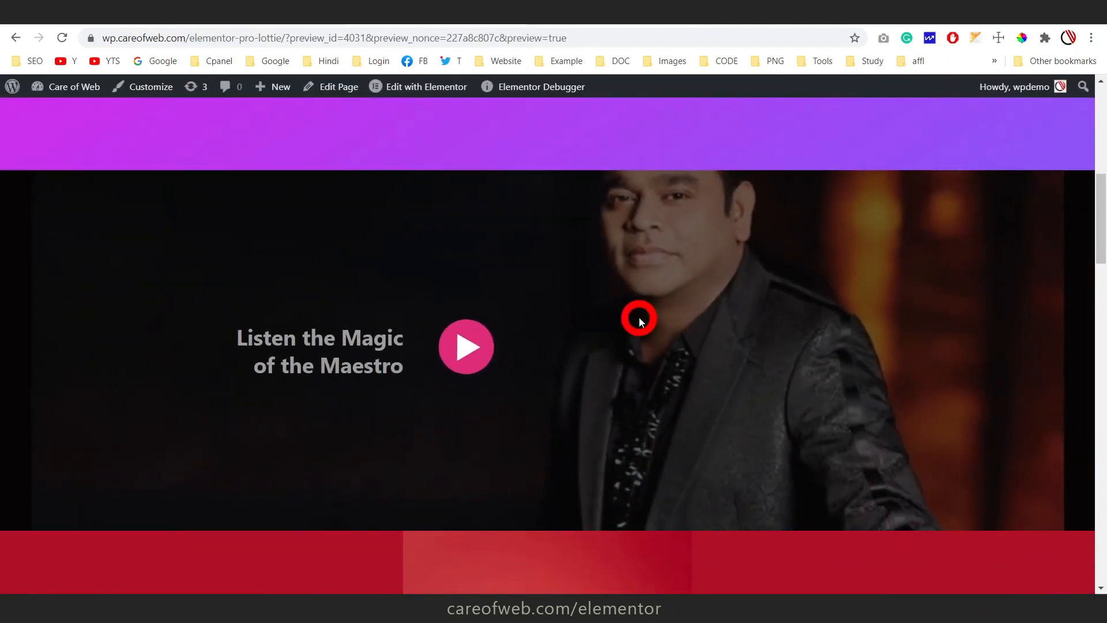
Review the website-design hero, the music banner and the dog photo section of the Lottie demo page preview
{"action": "scroll", "coordinate": [639, 317], "scroll_direction": "up", "scroll_amount": 2}
{"action": "scroll", "coordinate": [643, 346], "scroll_direction": "down", "scroll_amount": 1}
{"action": "scroll", "coordinate": [556, 408], "scroll_direction": "up", "scroll_amount": 5}
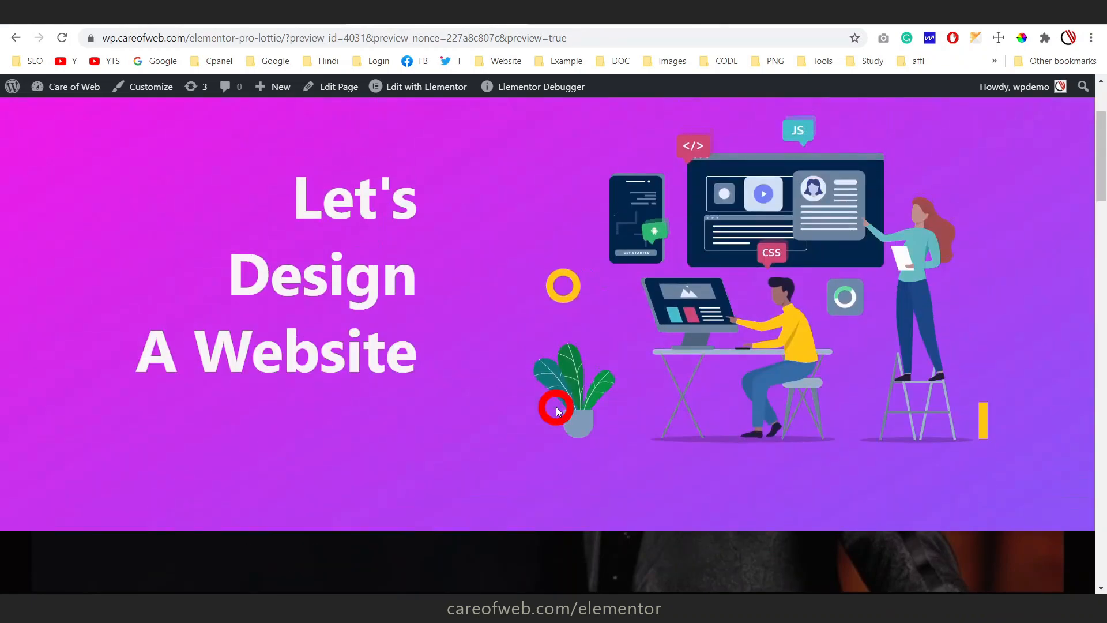
{"action": "scroll", "coordinate": [557, 408], "scroll_direction": "down", "scroll_amount": 12}
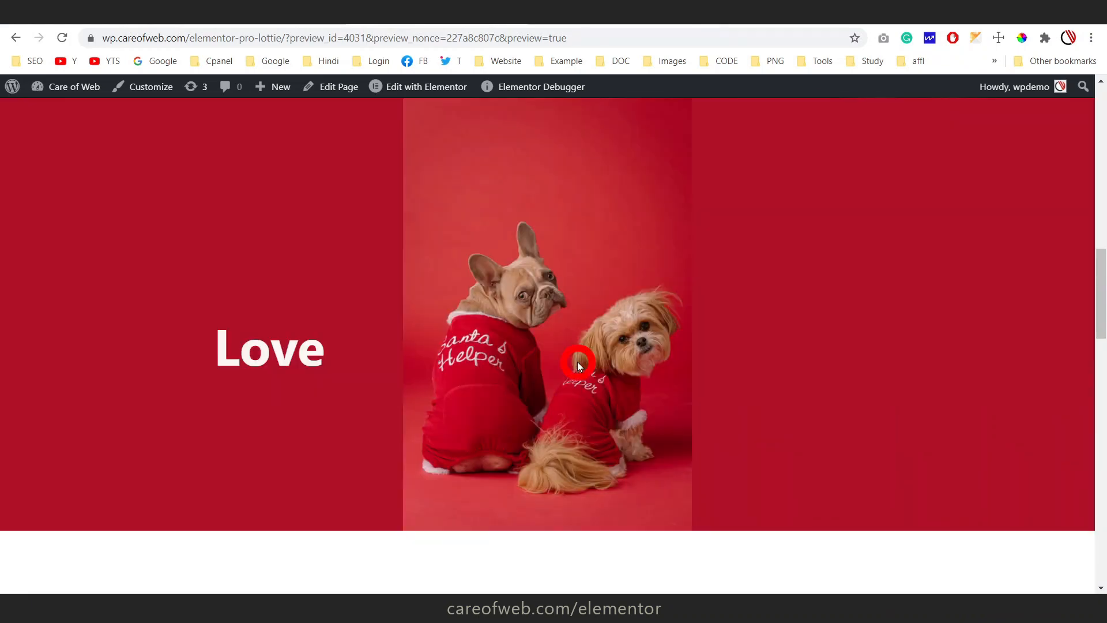
Play the hearts animation on the Love text in the red dog section and view the animations further down the page
{"action": "scroll", "coordinate": [578, 364], "scroll_direction": "up", "scroll_amount": 1}
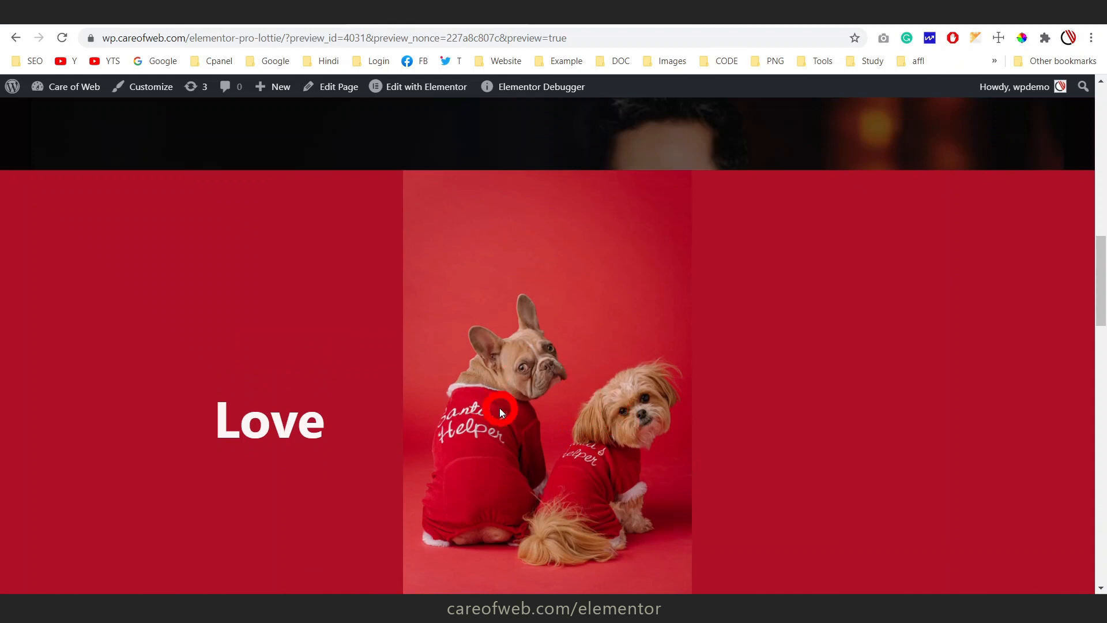
{"action": "left_click", "coordinate": [283, 425]}
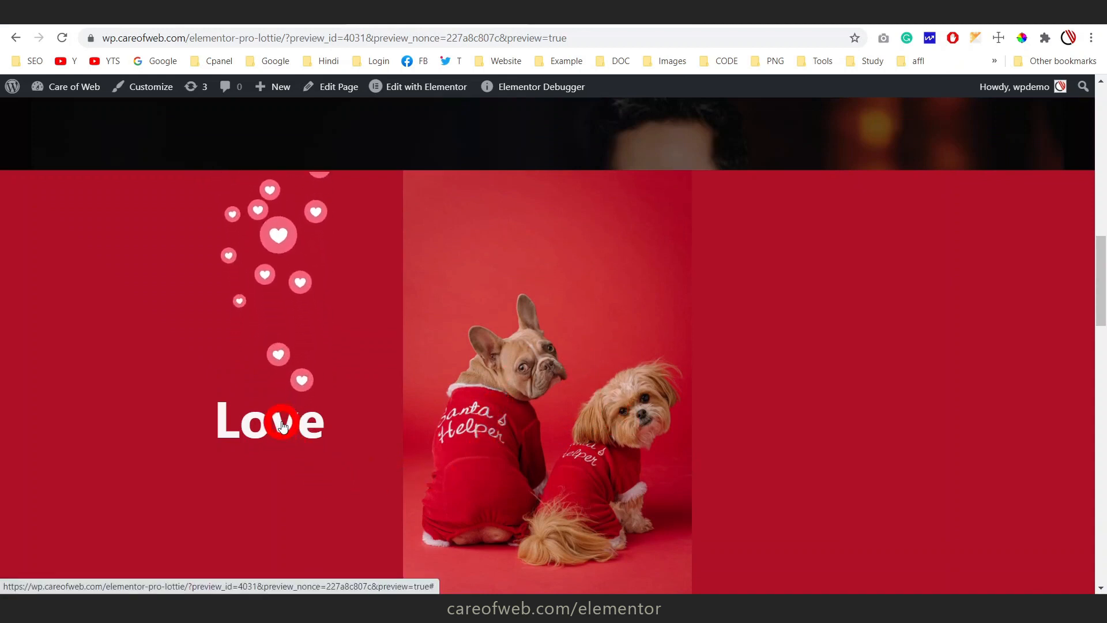
{"action": "left_click", "coordinate": [813, 350]}
{"action": "left_click", "coordinate": [310, 400]}
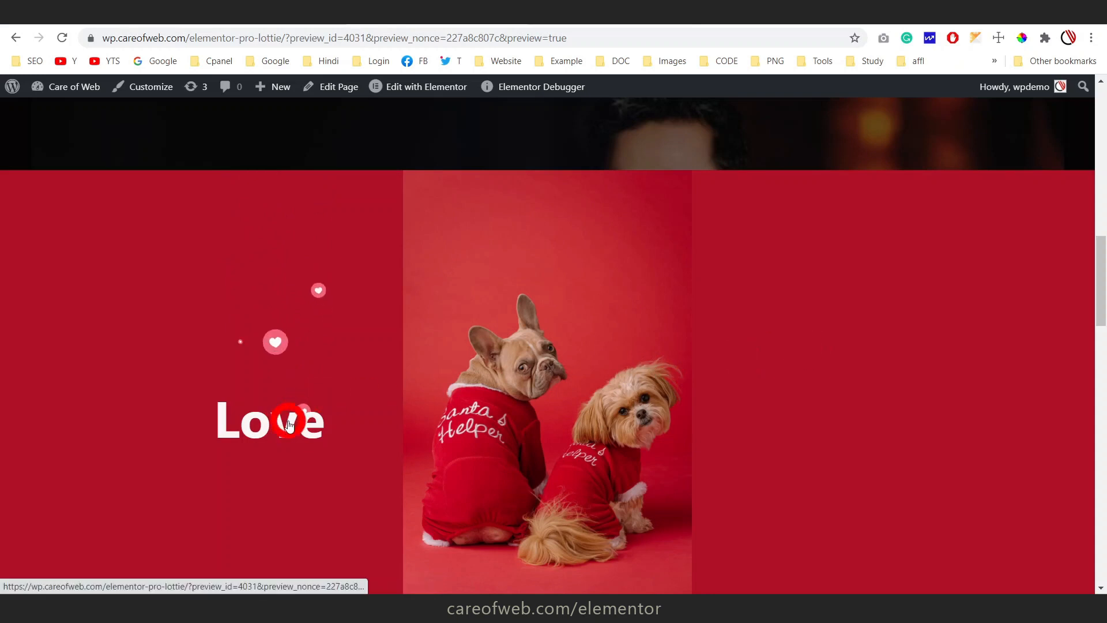
{"action": "left_click", "coordinate": [732, 411]}
{"action": "scroll", "coordinate": [732, 409], "scroll_direction": "down", "scroll_amount": 2}
{"action": "left_click", "coordinate": [418, 313]}
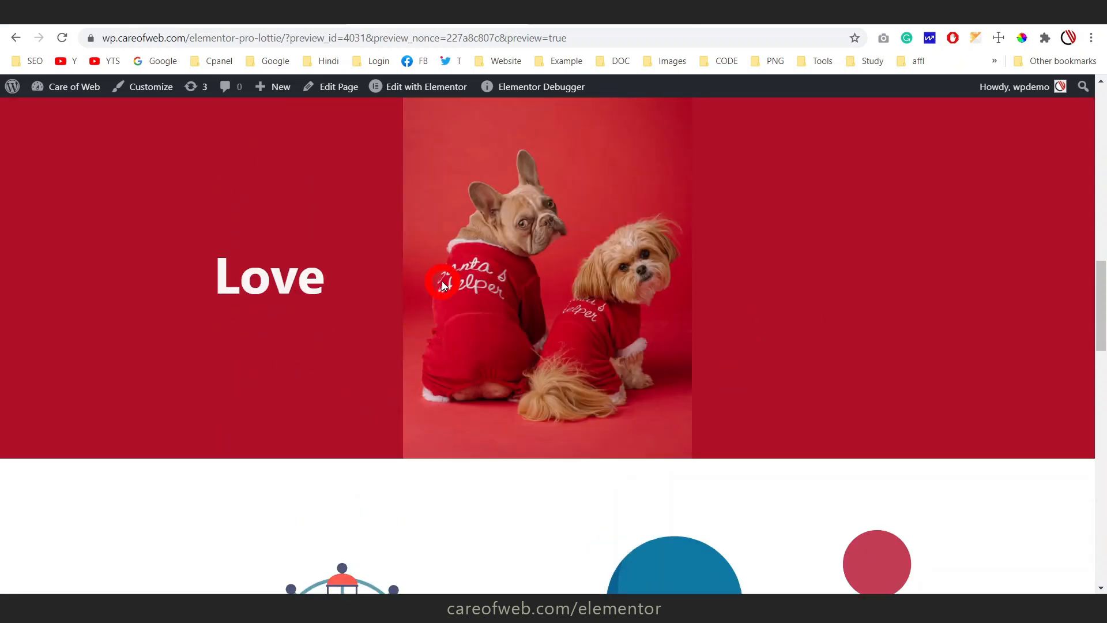
{"action": "scroll", "coordinate": [430, 286], "scroll_direction": "down", "scroll_amount": 5}
{"action": "scroll", "coordinate": [749, 375], "scroll_direction": "down", "scroll_amount": 2}
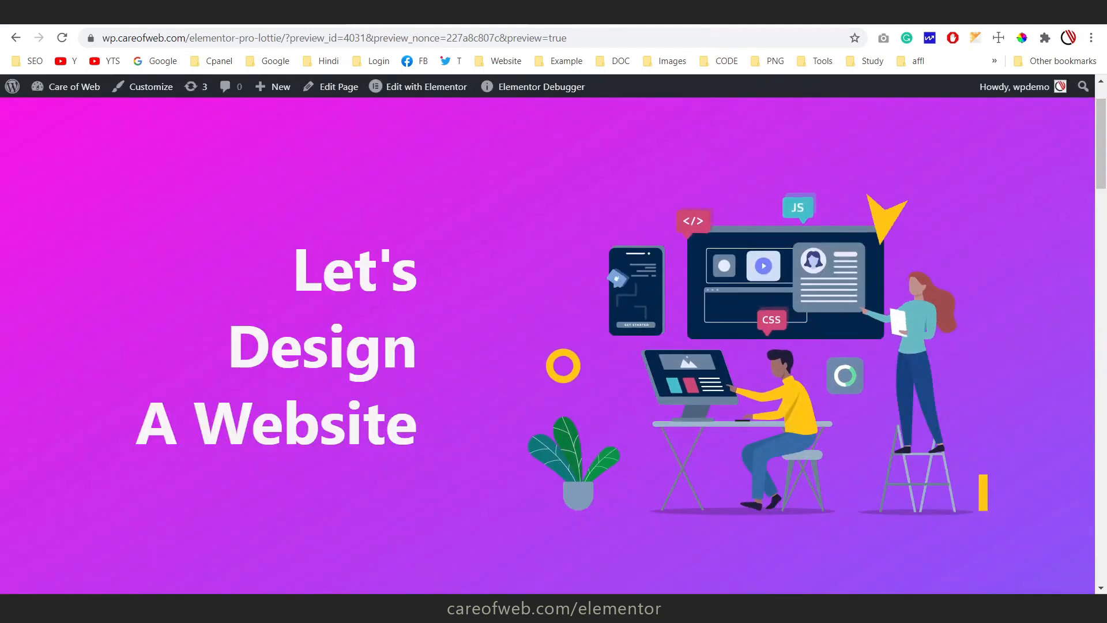
Switch to LottieFiles and look through the featured community animations
{"action": "left_click", "coordinate": [587, 17]}
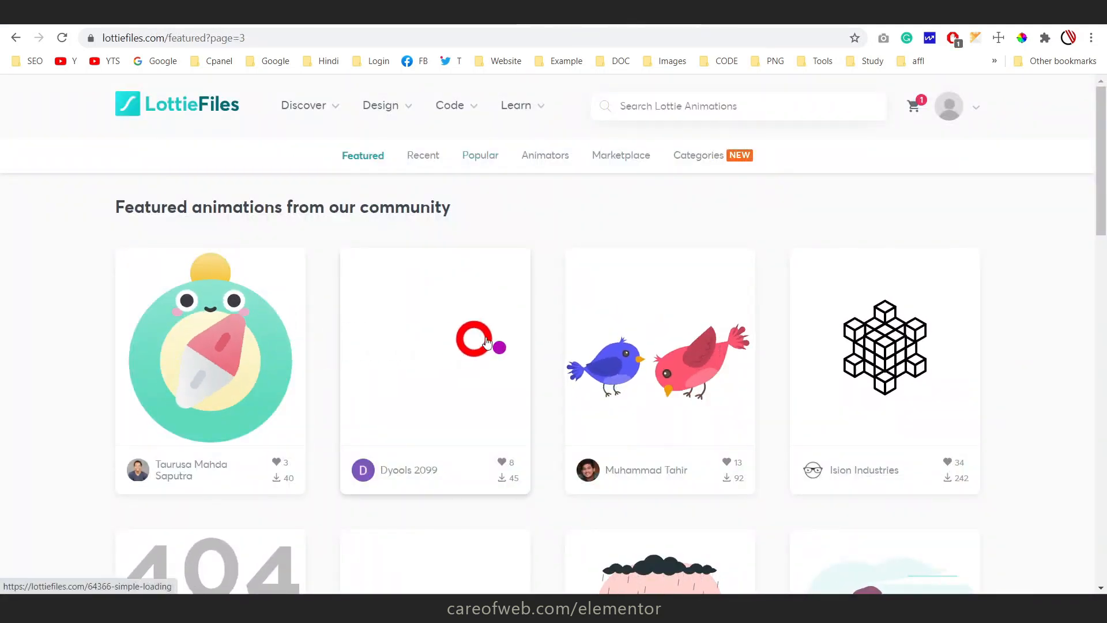
{"action": "scroll", "coordinate": [548, 317], "scroll_direction": "down", "scroll_amount": 5}
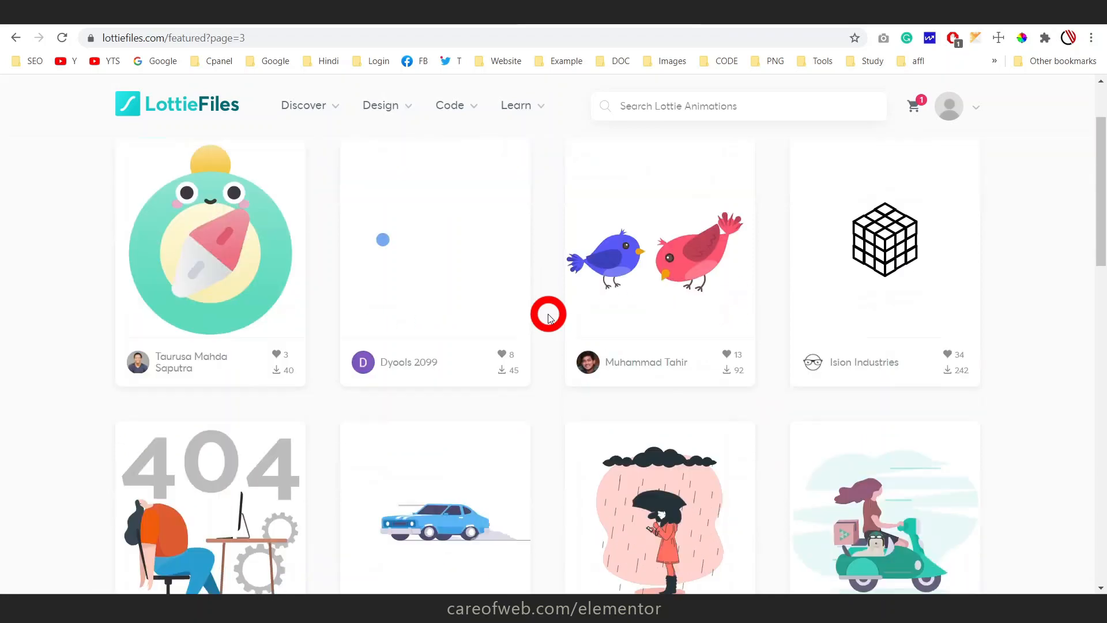
{"action": "scroll", "coordinate": [540, 326], "scroll_direction": "up", "scroll_amount": 5}
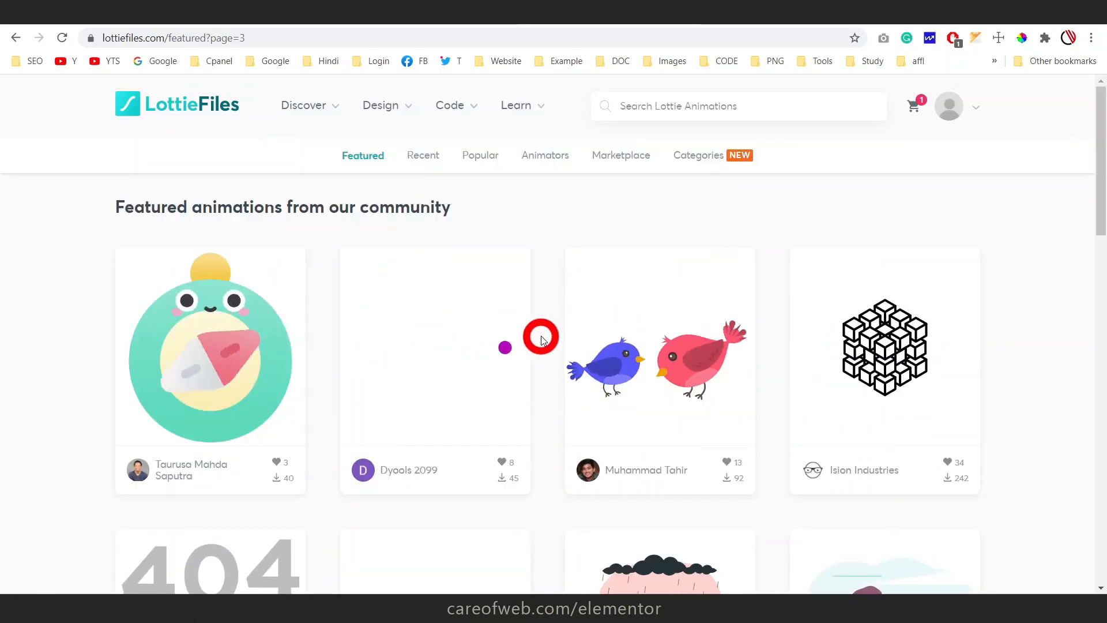
{"action": "scroll", "coordinate": [536, 340], "scroll_direction": "down", "scroll_amount": 7}
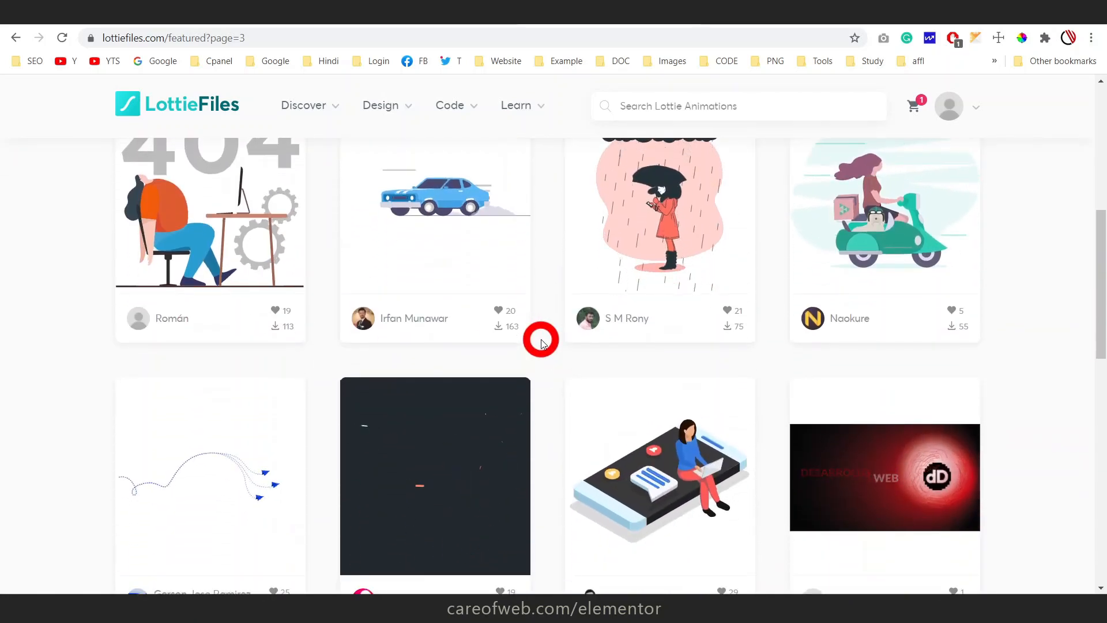
{"action": "scroll", "coordinate": [541, 344], "scroll_direction": "down", "scroll_amount": 5}
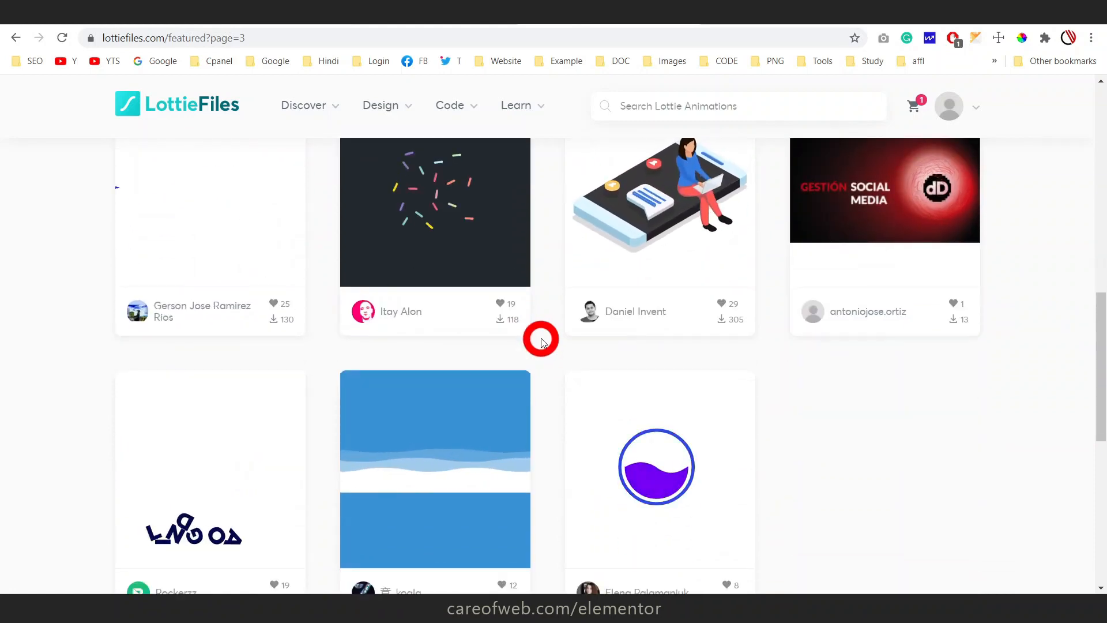
{"action": "scroll", "coordinate": [542, 340], "scroll_direction": "up", "scroll_amount": 5}
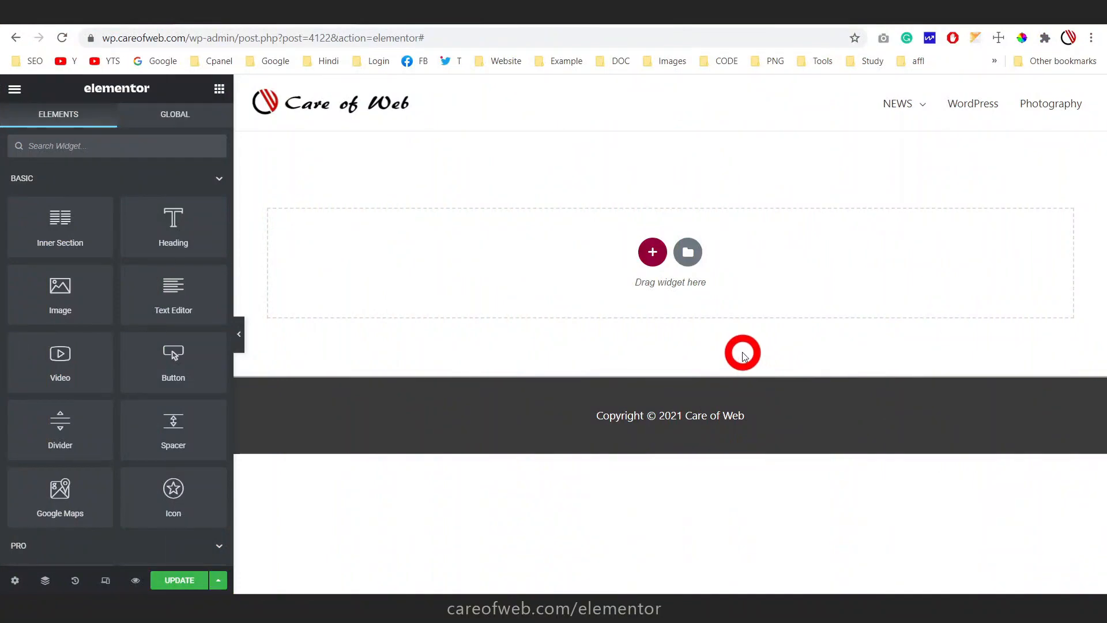
Add a single-column section to the blank Elementor page and set its height to Fit To Screen
{"action": "left_click", "coordinate": [650, 252]}
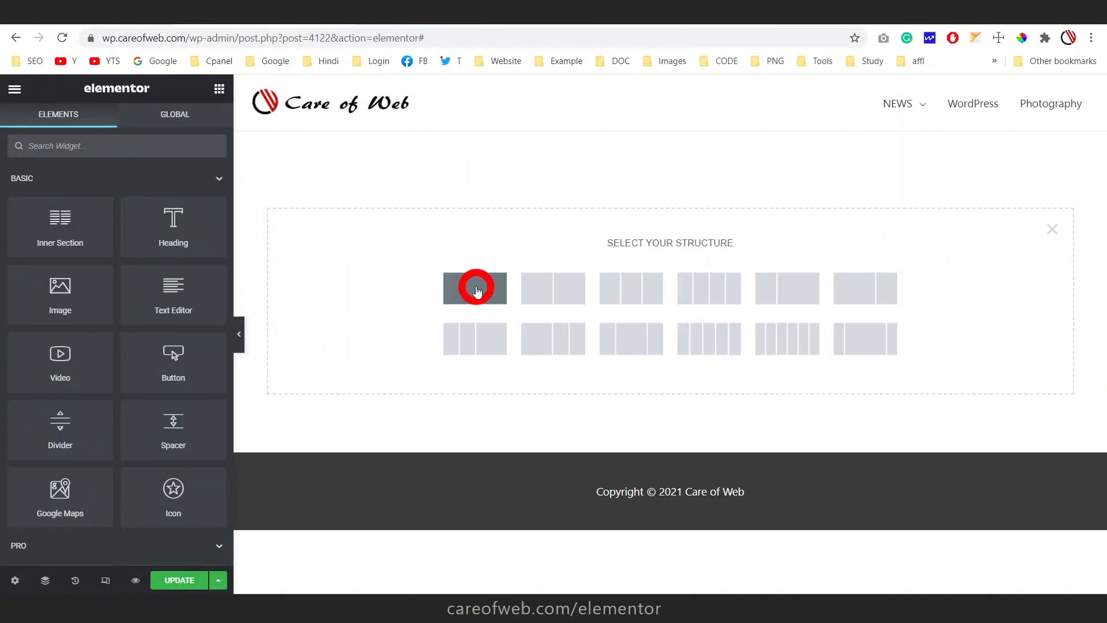
{"action": "left_click", "coordinate": [476, 289]}
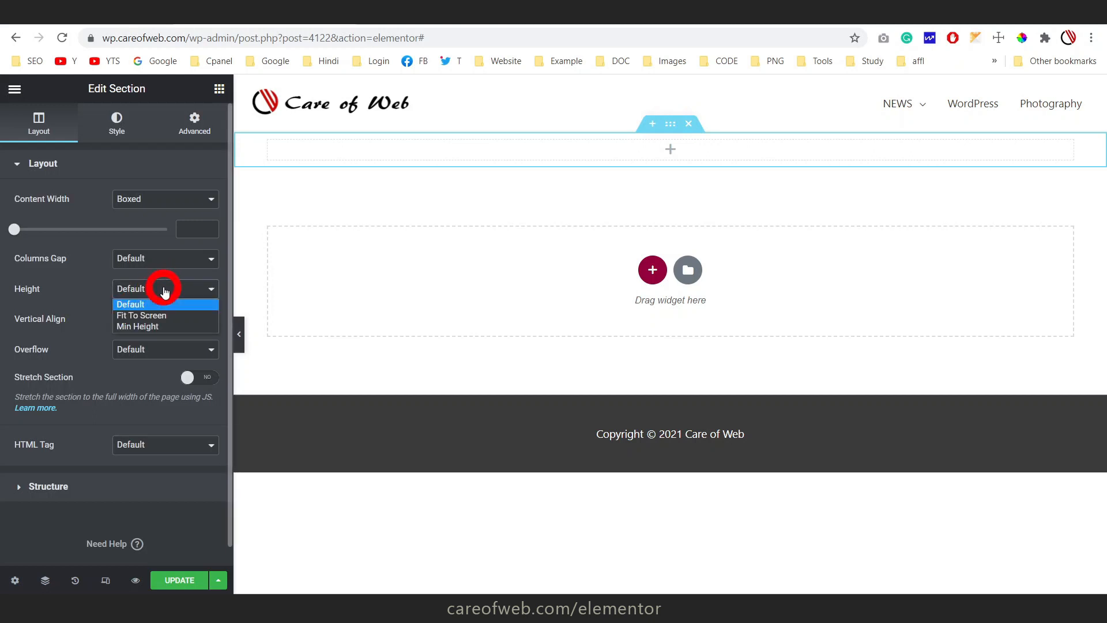
{"action": "left_click", "coordinate": [150, 319]}
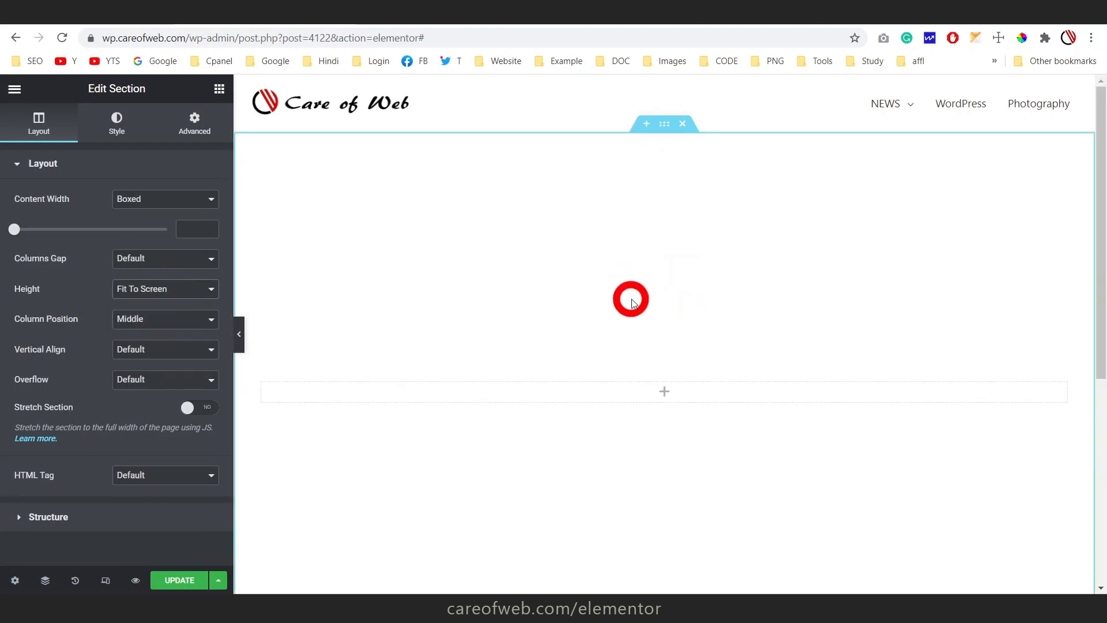
Place a Lottie widget from the Pro elements in the new section's empty column
{"action": "left_click", "coordinate": [641, 321]}
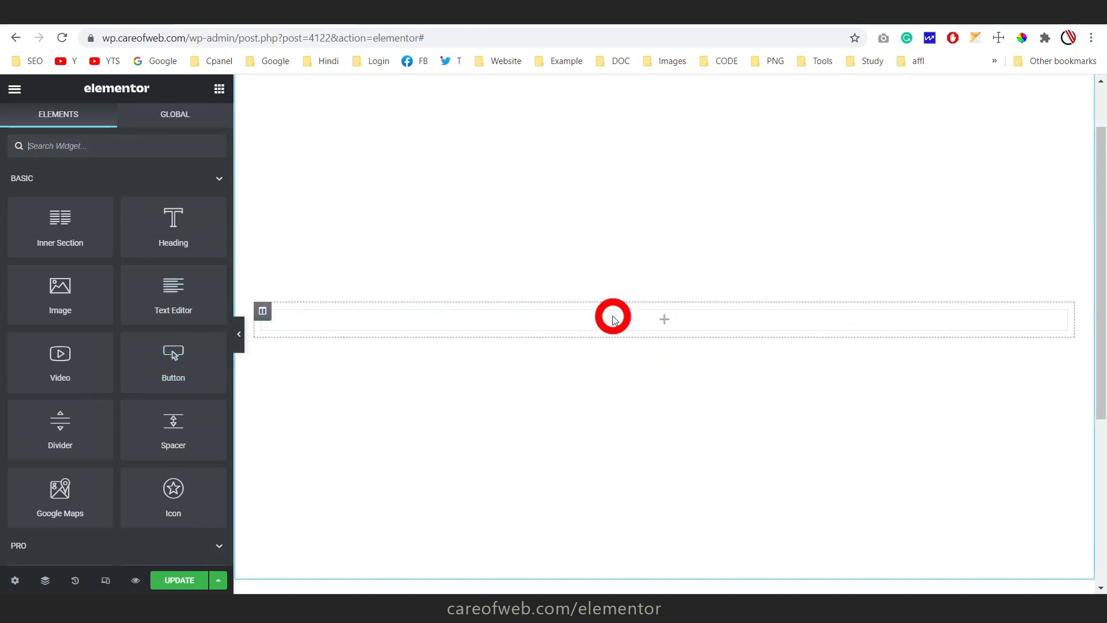
{"action": "scroll", "coordinate": [142, 323], "scroll_direction": "down", "scroll_amount": 15}
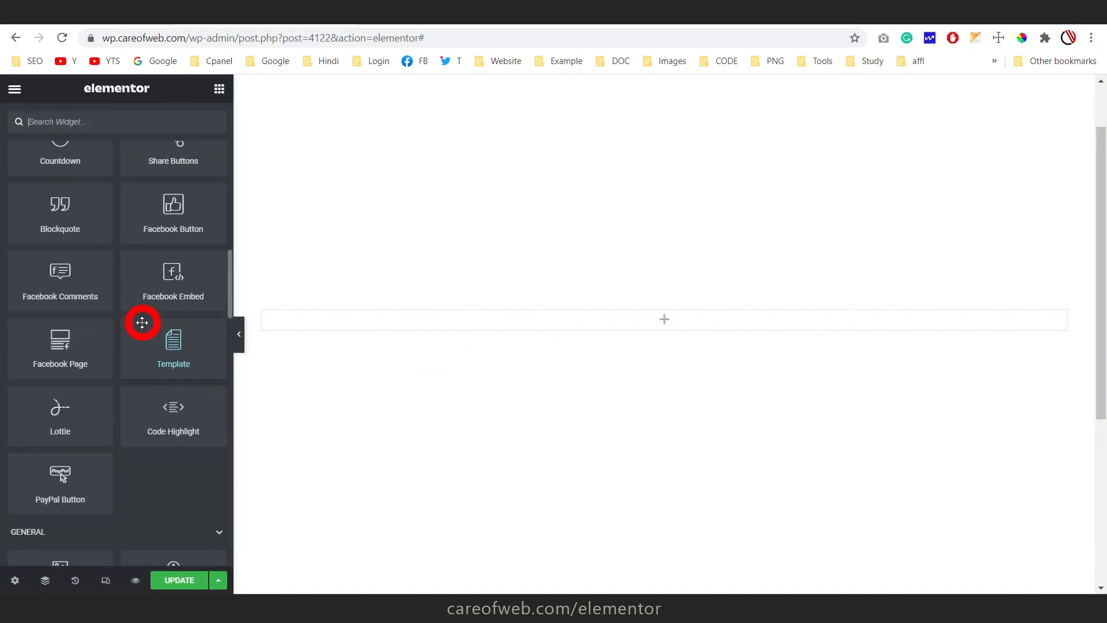
{"action": "scroll", "coordinate": [0, 417], "scroll_direction": "up", "scroll_amount": 5}
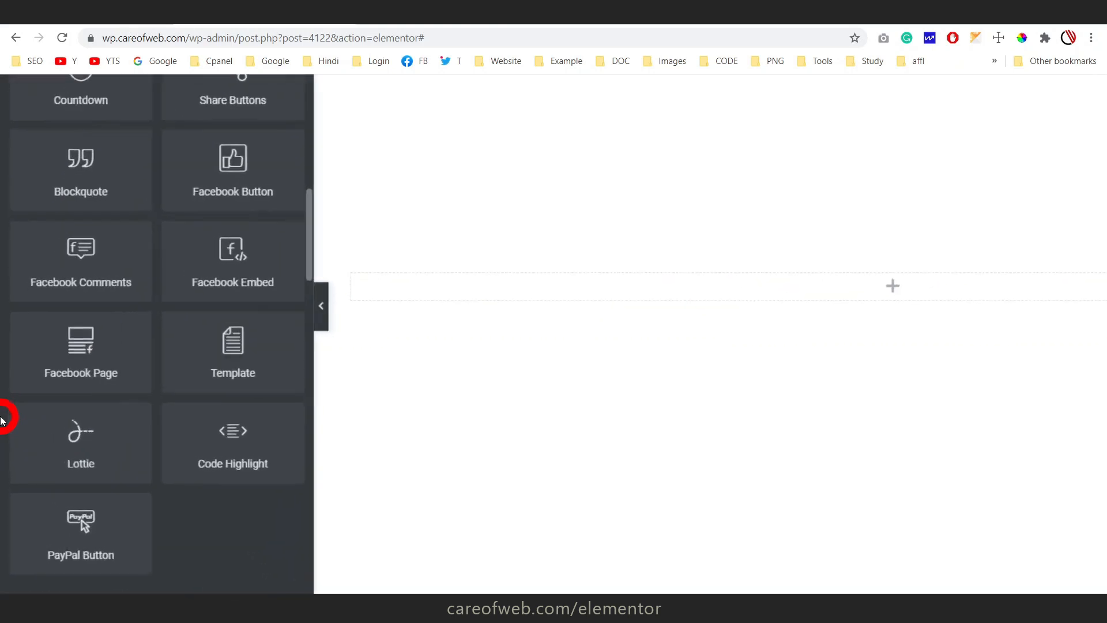
{"action": "scroll", "coordinate": [164, 411], "scroll_direction": "down", "scroll_amount": 3}
{"action": "scroll", "coordinate": [165, 281], "scroll_direction": "up", "scroll_amount": 2}
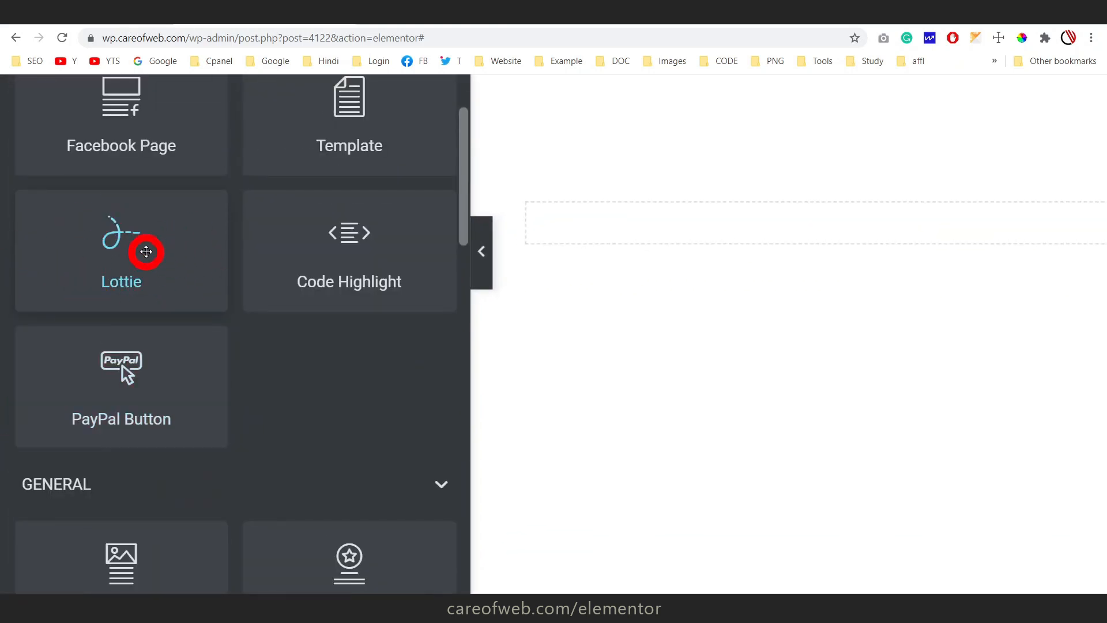
{"action": "left_click_drag", "start_coordinate": [145, 251], "coordinate": [477, 248]}
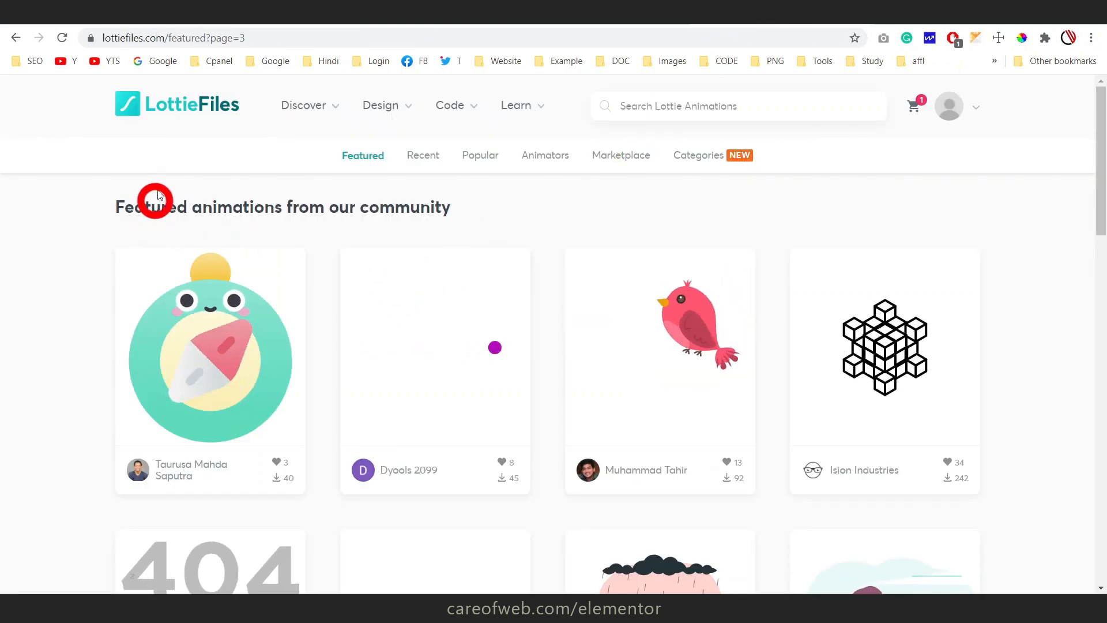
Open the LottieFiles home page, go to its Free Animations collection and check the account options
{"action": "left_click", "coordinate": [174, 38]}
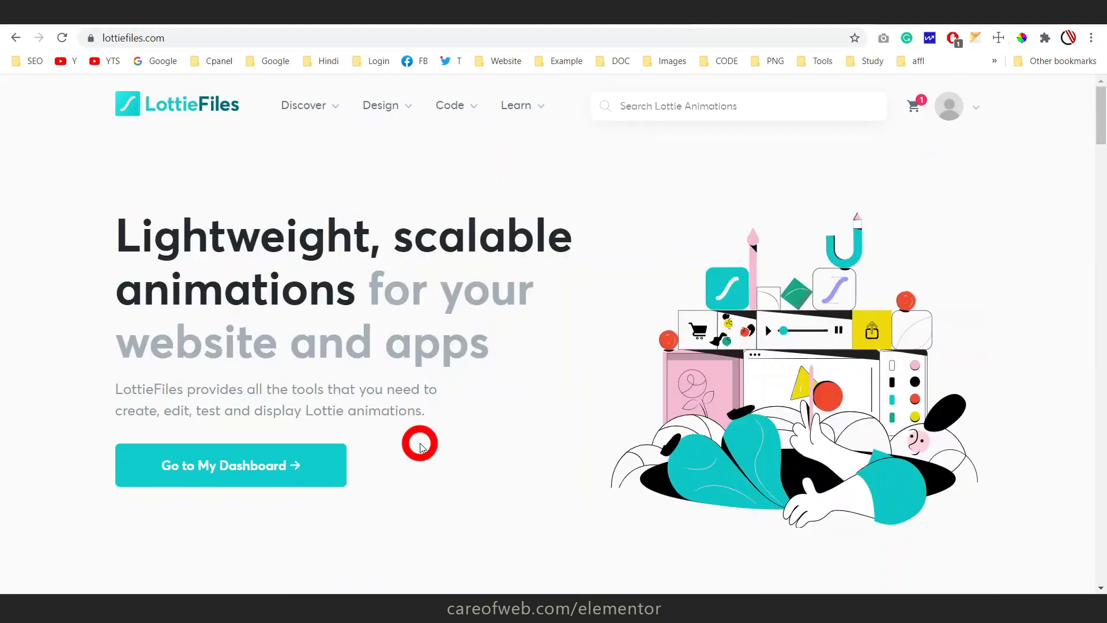
{"action": "left_click", "coordinate": [303, 109]}
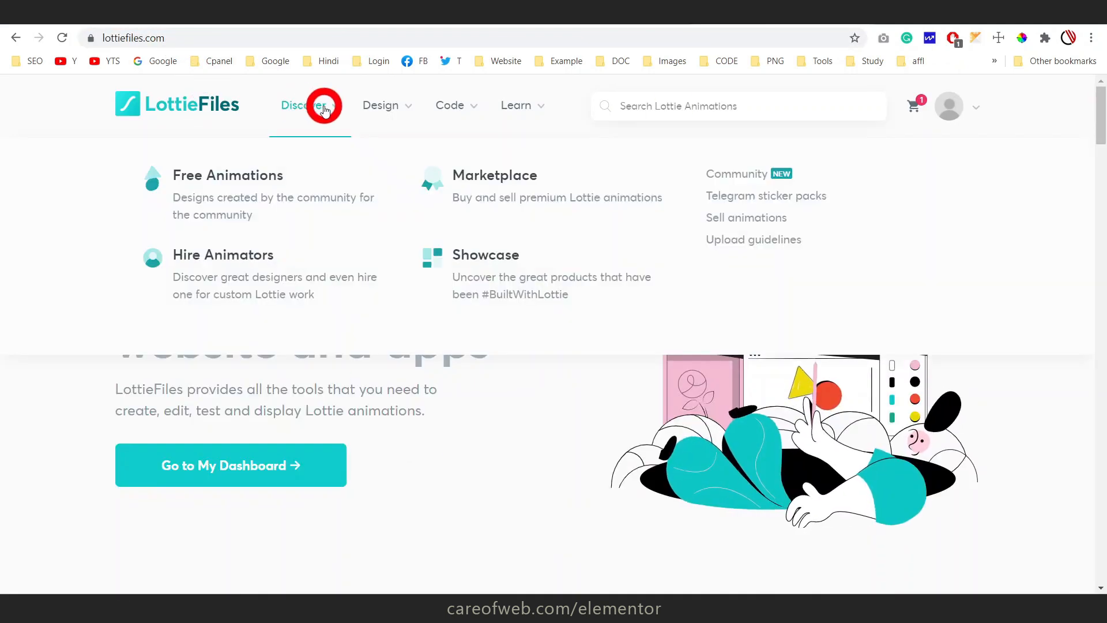
{"action": "left_click", "coordinate": [233, 182]}
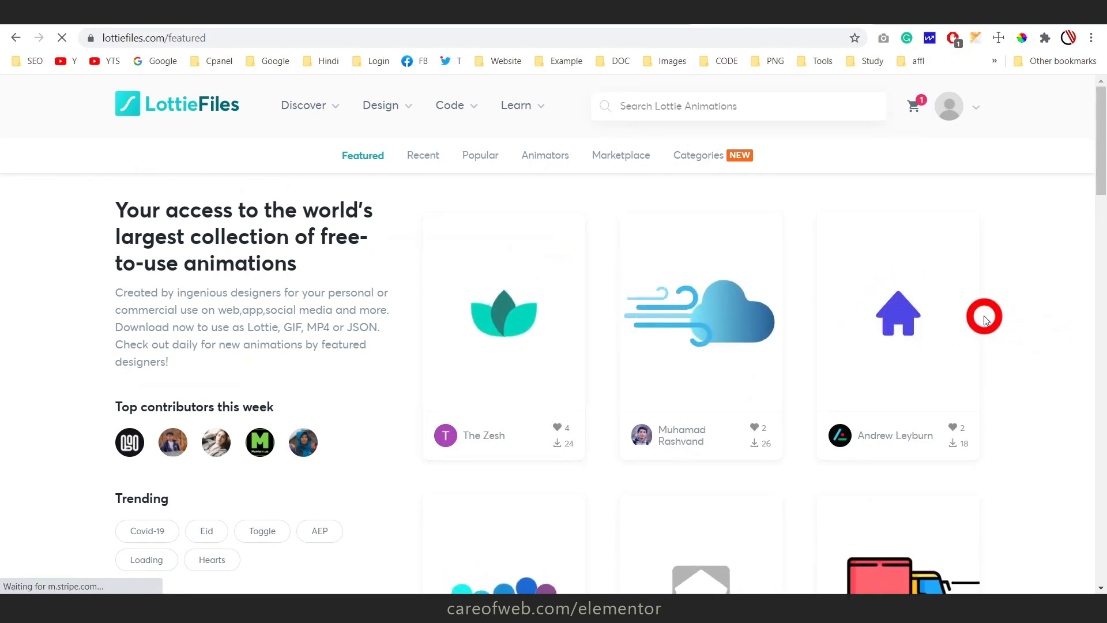
{"action": "left_click", "coordinate": [967, 116]}
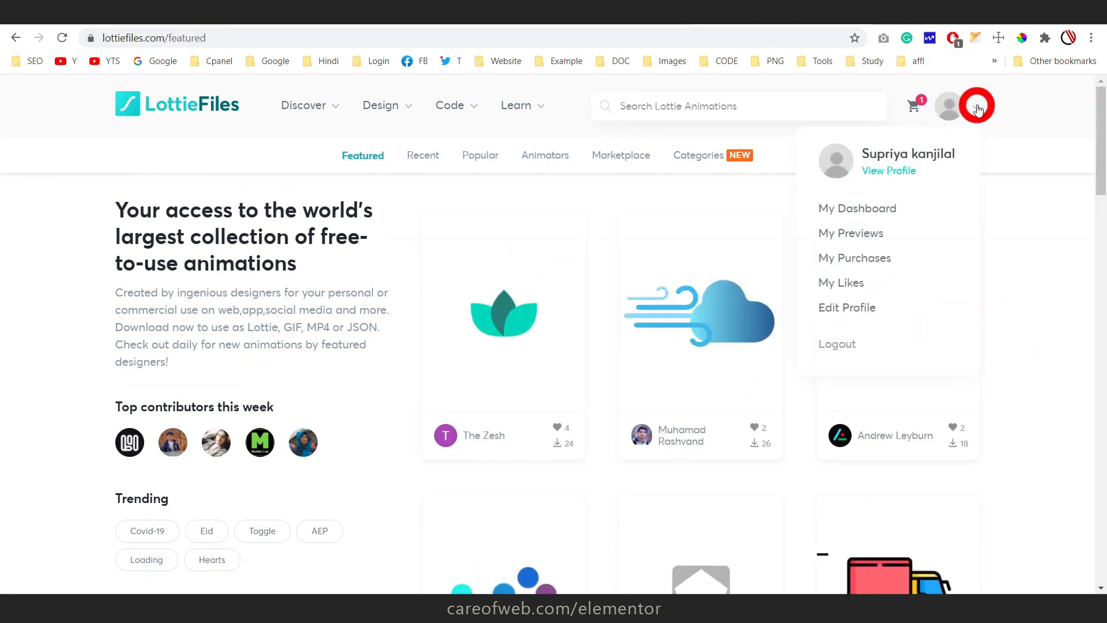
{"action": "left_click", "coordinate": [1021, 215]}
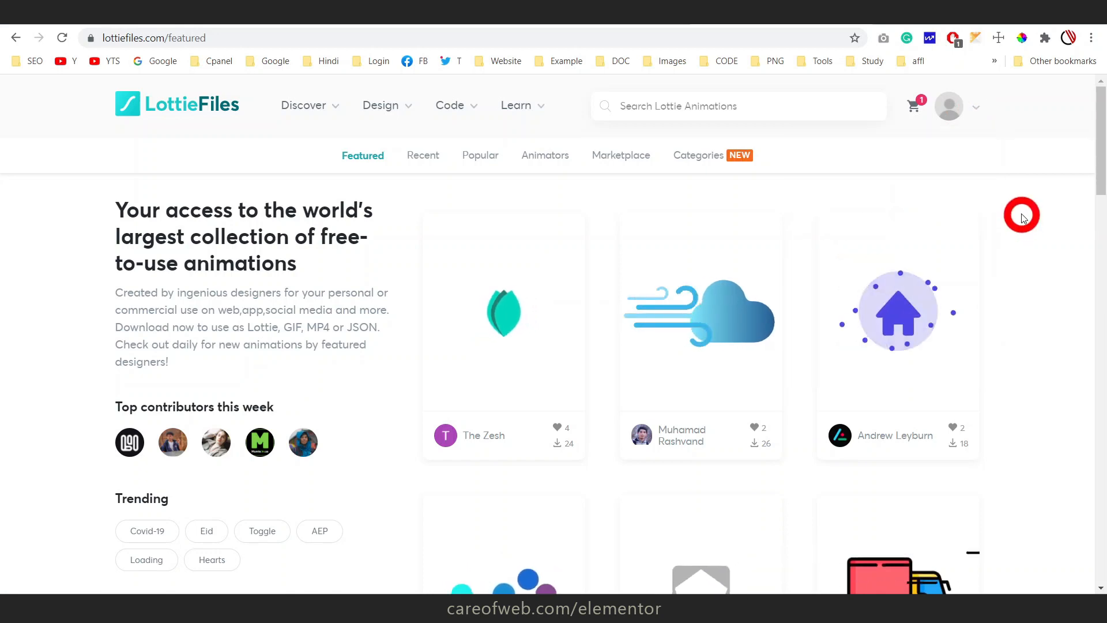
Look through the featured free animations and trending tags, and open page 2 of the featured animations
{"action": "scroll", "coordinate": [1011, 267], "scroll_direction": "down", "scroll_amount": 5}
{"action": "scroll", "coordinate": [1010, 266], "scroll_direction": "down", "scroll_amount": 15}
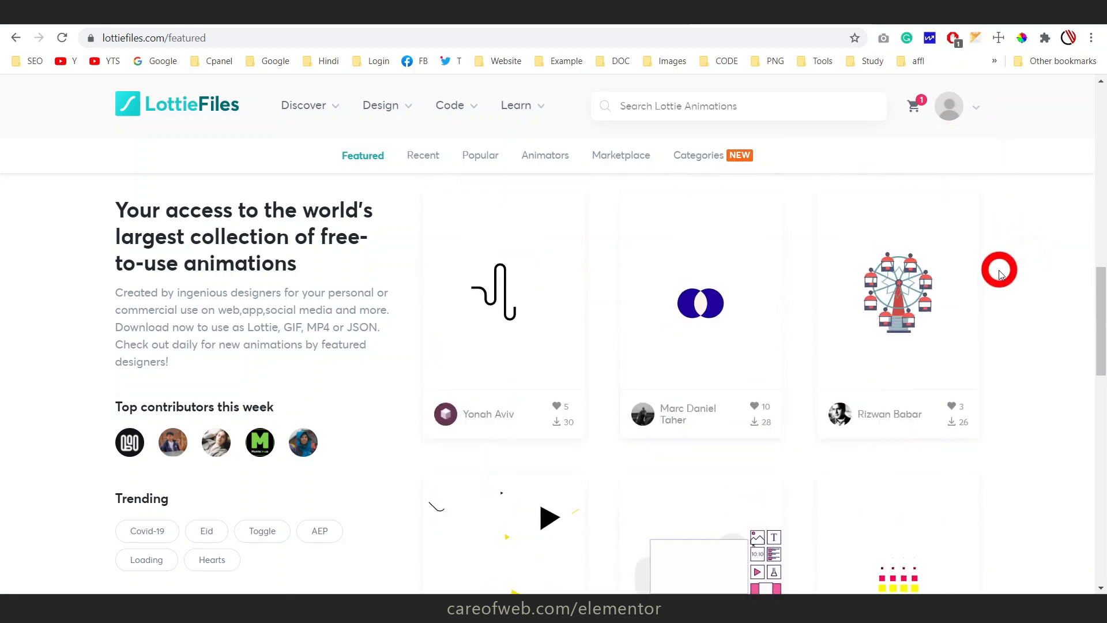
{"action": "scroll", "coordinate": [489, 368], "scroll_direction": "up", "scroll_amount": 5}
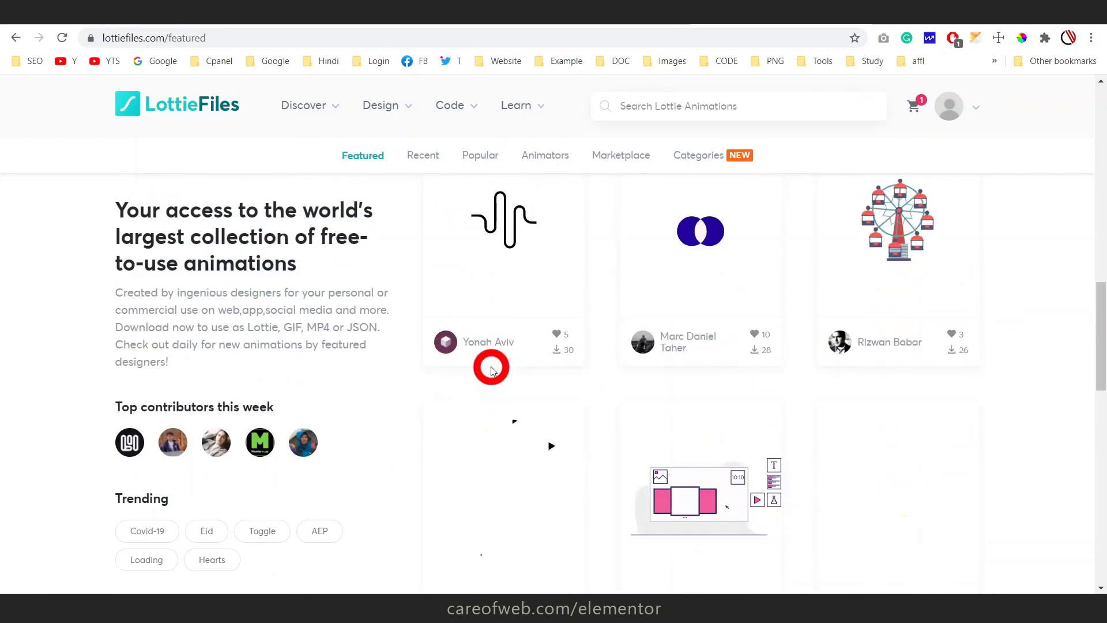
{"action": "scroll", "coordinate": [490, 366], "scroll_direction": "down", "scroll_amount": 1}
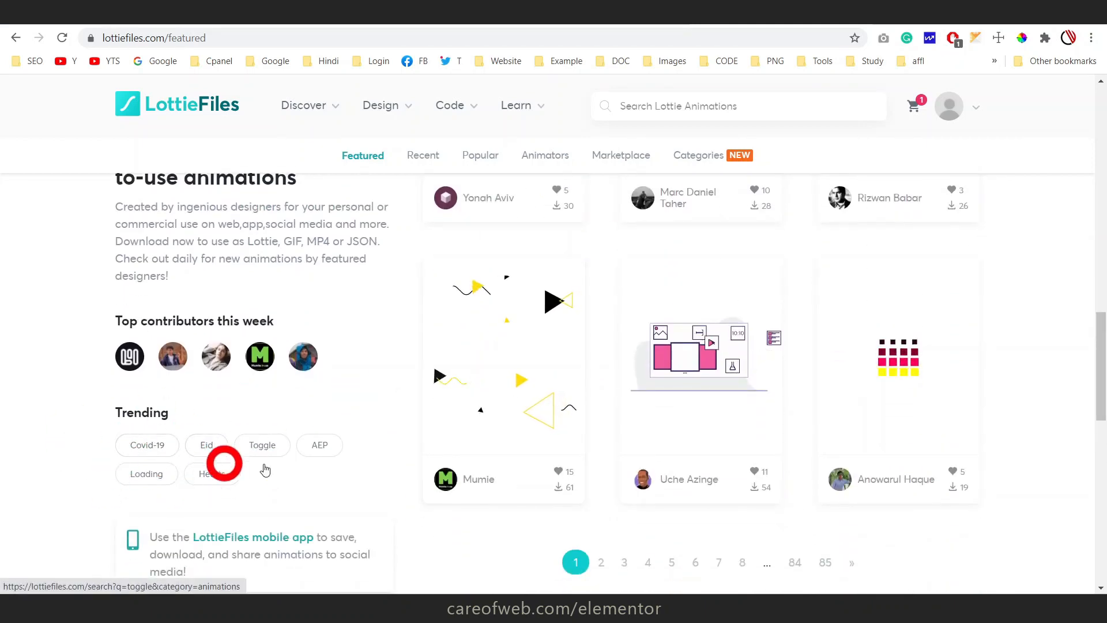
{"action": "scroll", "coordinate": [299, 437], "scroll_direction": "down", "scroll_amount": 2}
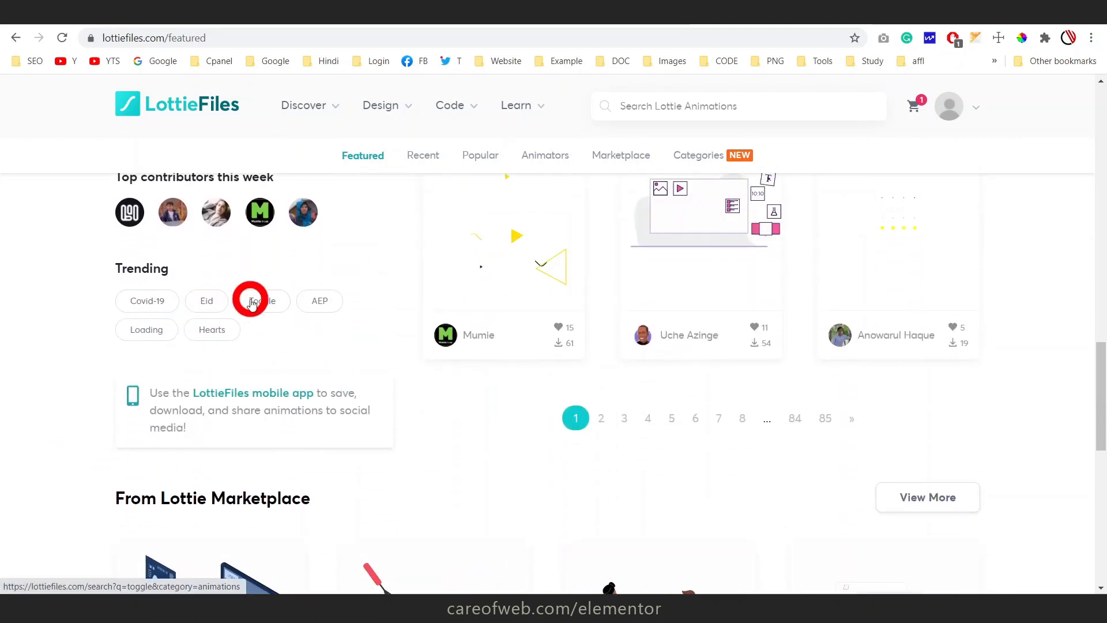
{"action": "left_click", "coordinate": [700, 106]}
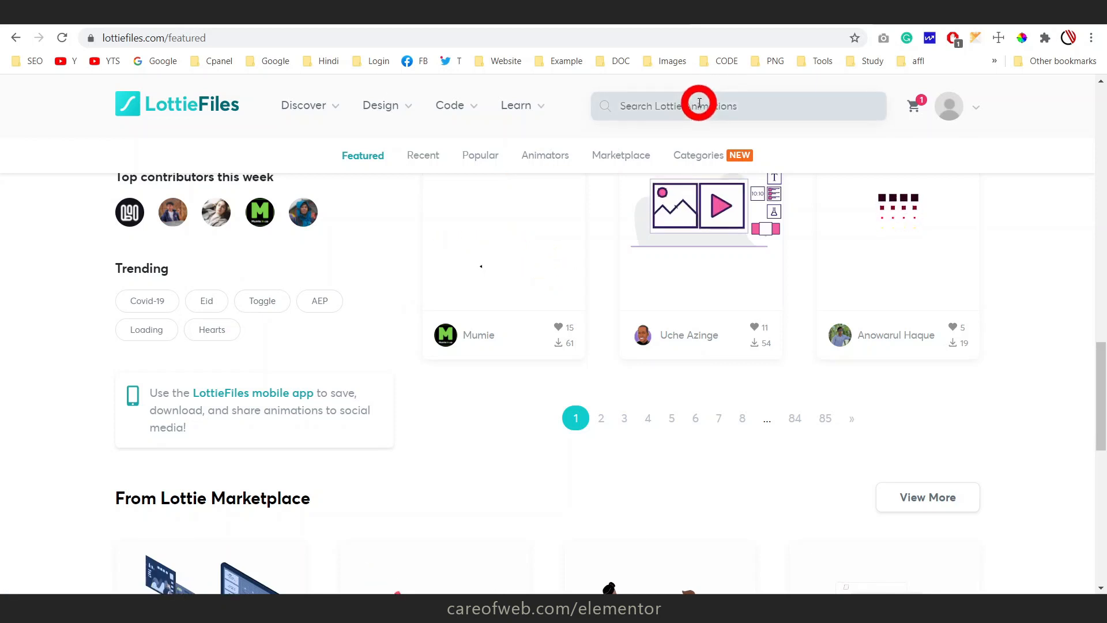
{"action": "left_click", "coordinate": [600, 420]}
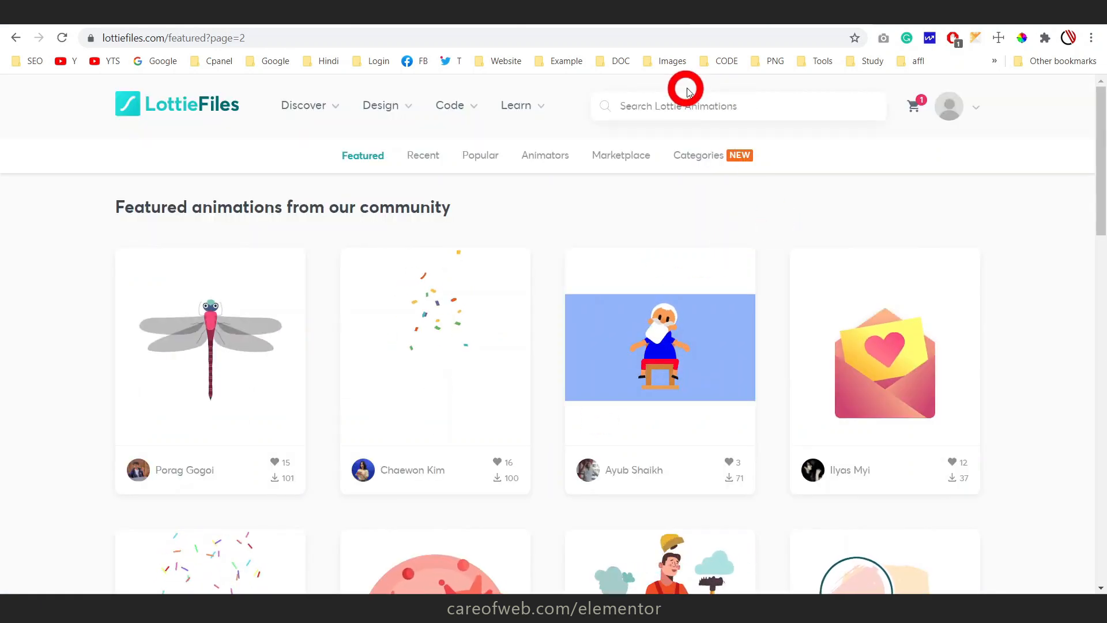
Search the Lottie animations for "web" and look through the matching animations
{"action": "left_click", "coordinate": [680, 108]}
{"action": "type", "text": "we"}
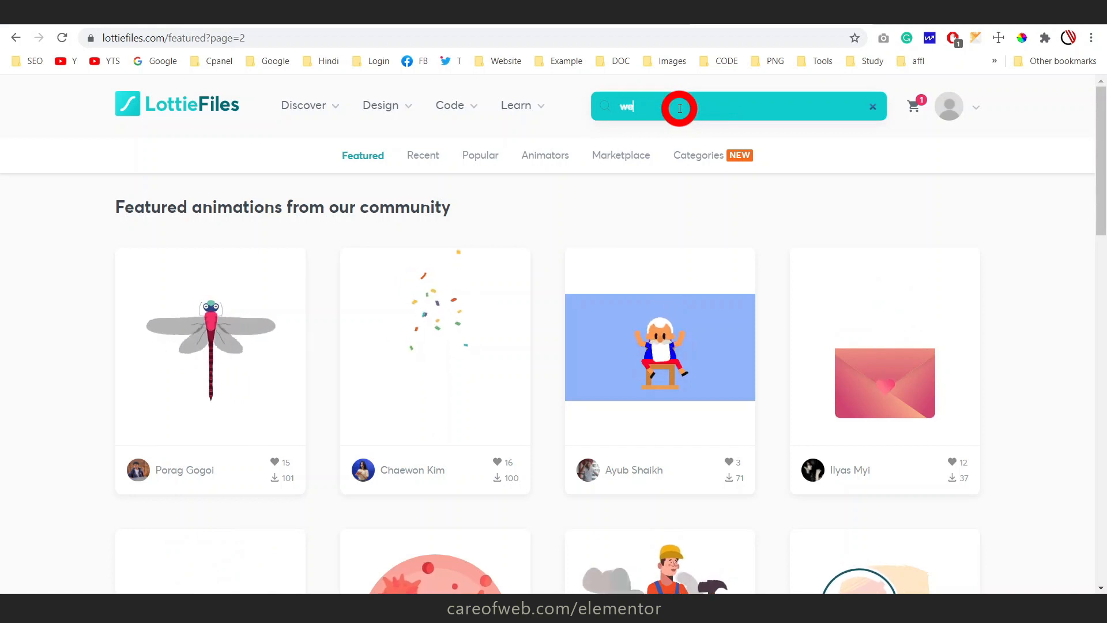
{"action": "type", "text": "b"}
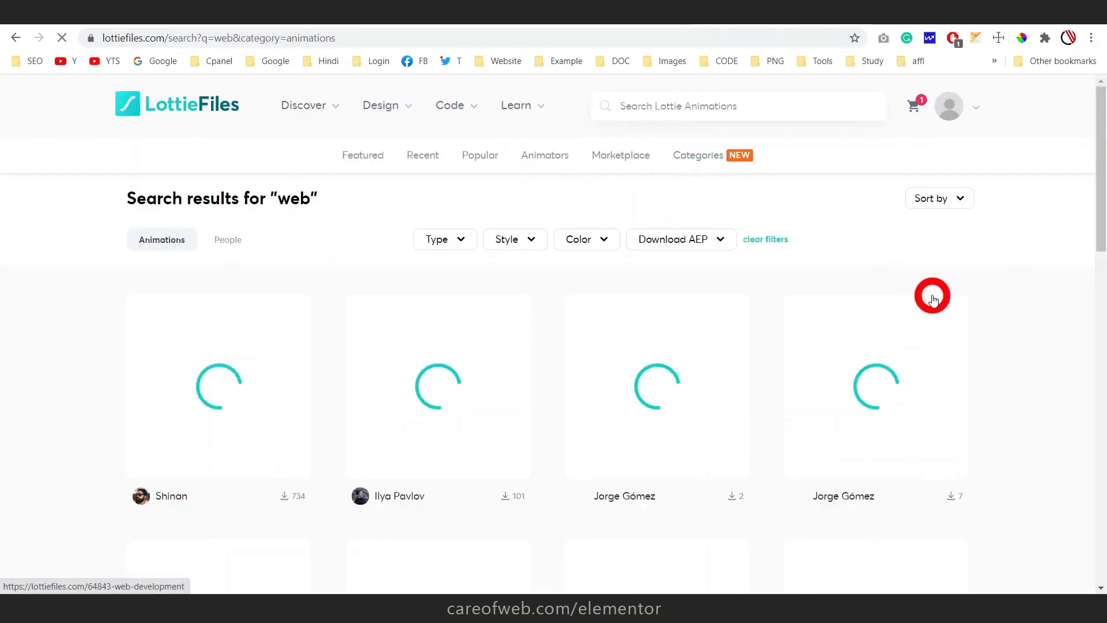
{"action": "scroll", "coordinate": [935, 294], "scroll_direction": "down", "scroll_amount": 1}
{"action": "scroll", "coordinate": [936, 295], "scroll_direction": "down", "scroll_amount": 2}
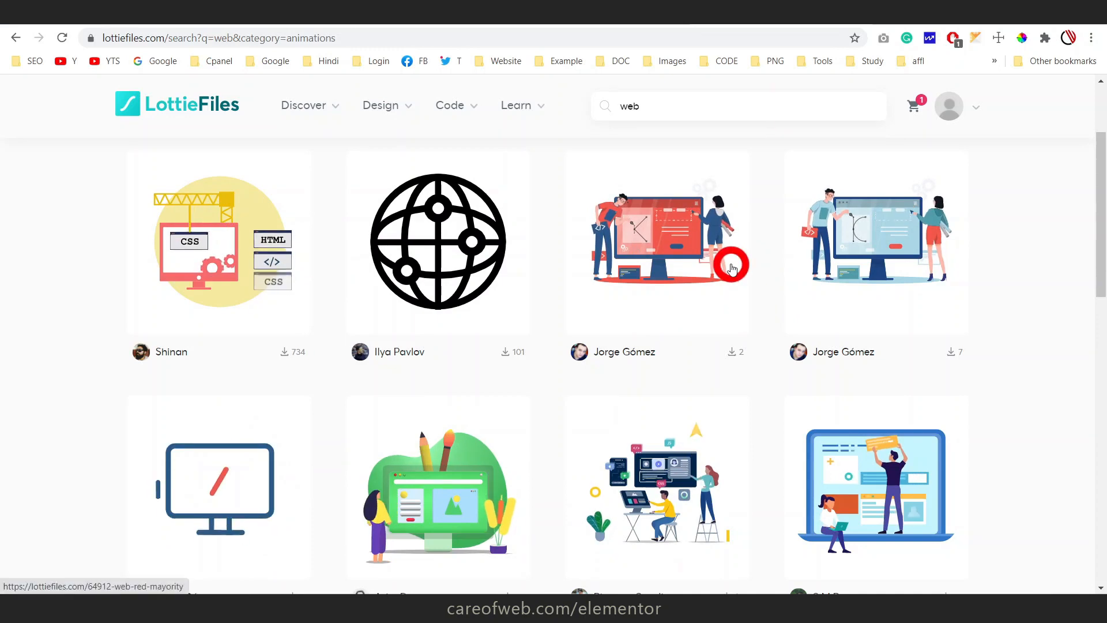
Browse further through the "web" search results and open the Web Design Illustration animation with the people around code and browser windows
{"action": "scroll", "coordinate": [727, 312], "scroll_direction": "down", "scroll_amount": 4}
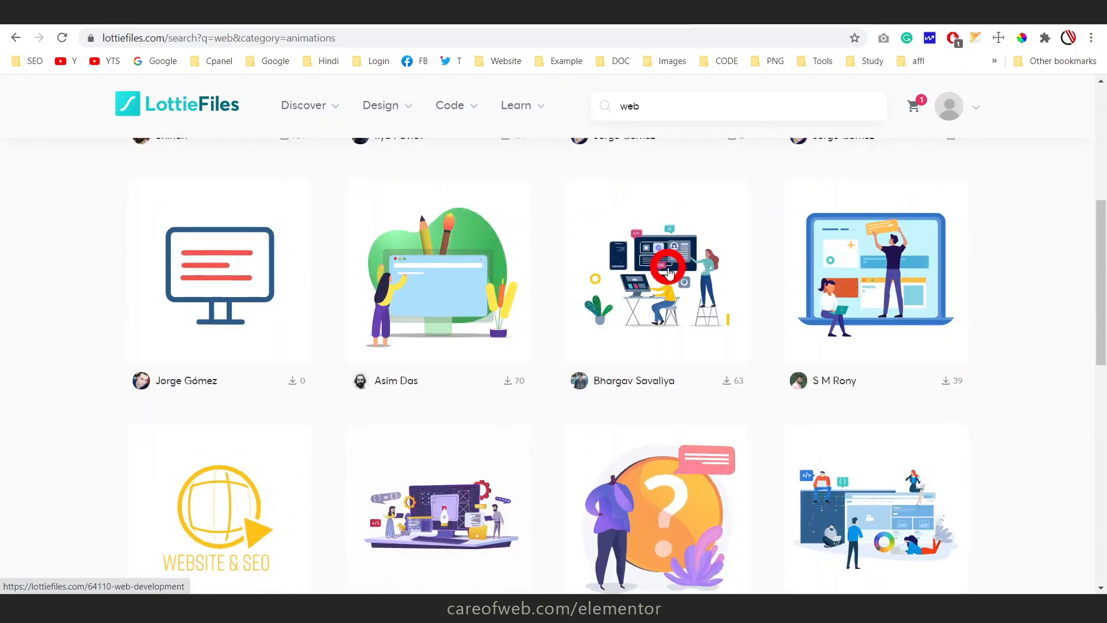
{"action": "scroll", "coordinate": [904, 363], "scroll_direction": "down", "scroll_amount": 4}
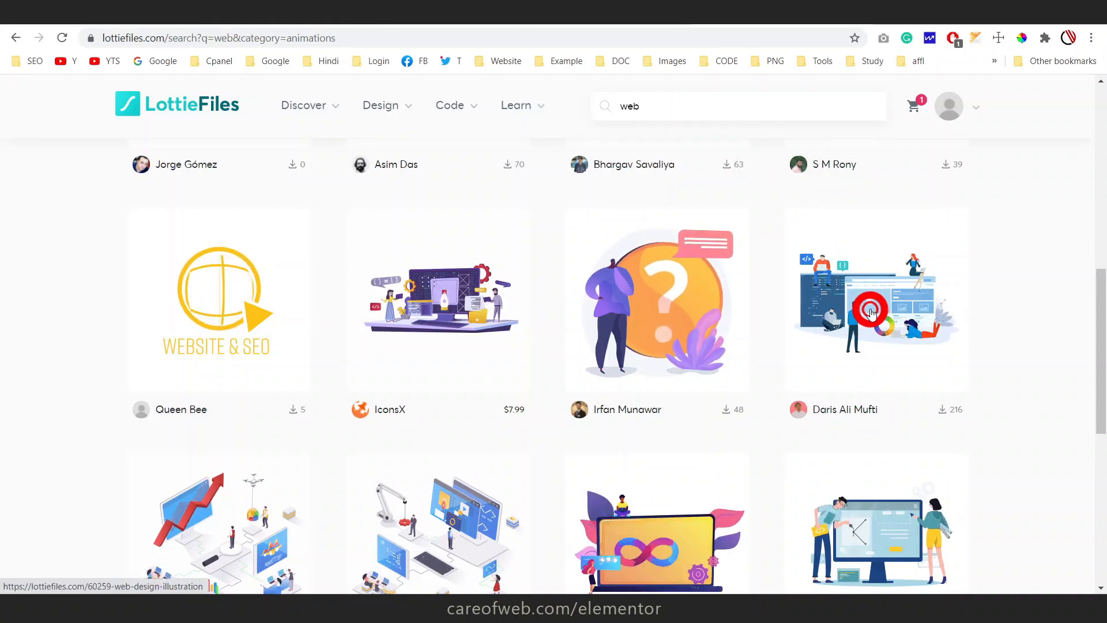
{"action": "left_click", "coordinate": [872, 313]}
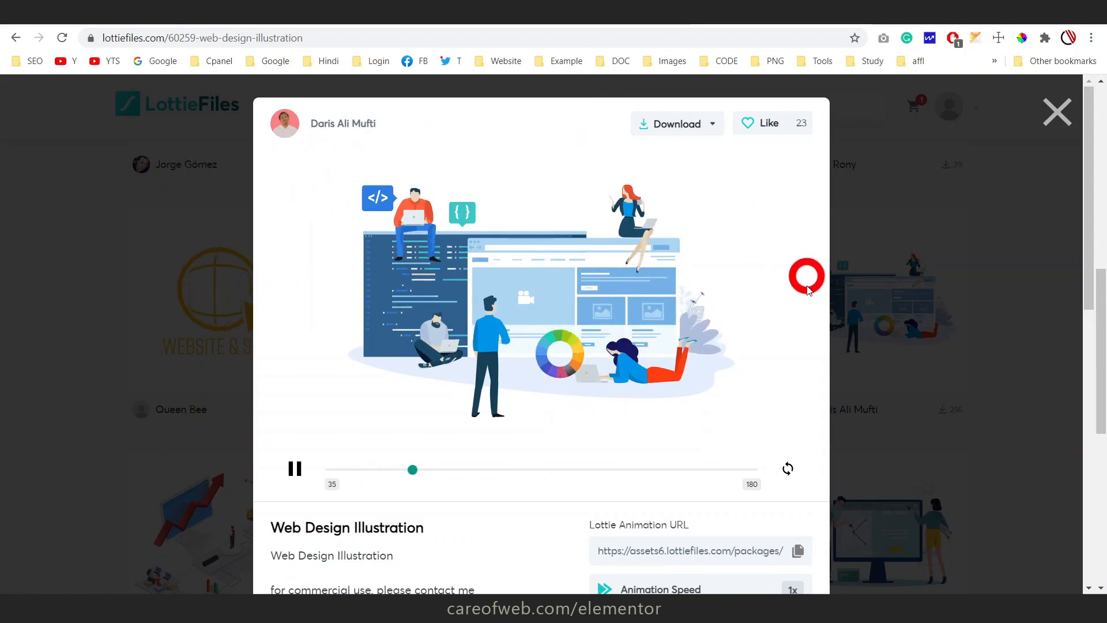
Open the animation's layer colors in the Lottie Editor and examine its layers, composition settings, grouped colors and export options
{"action": "scroll", "coordinate": [806, 274], "scroll_direction": "down", "scroll_amount": 1}
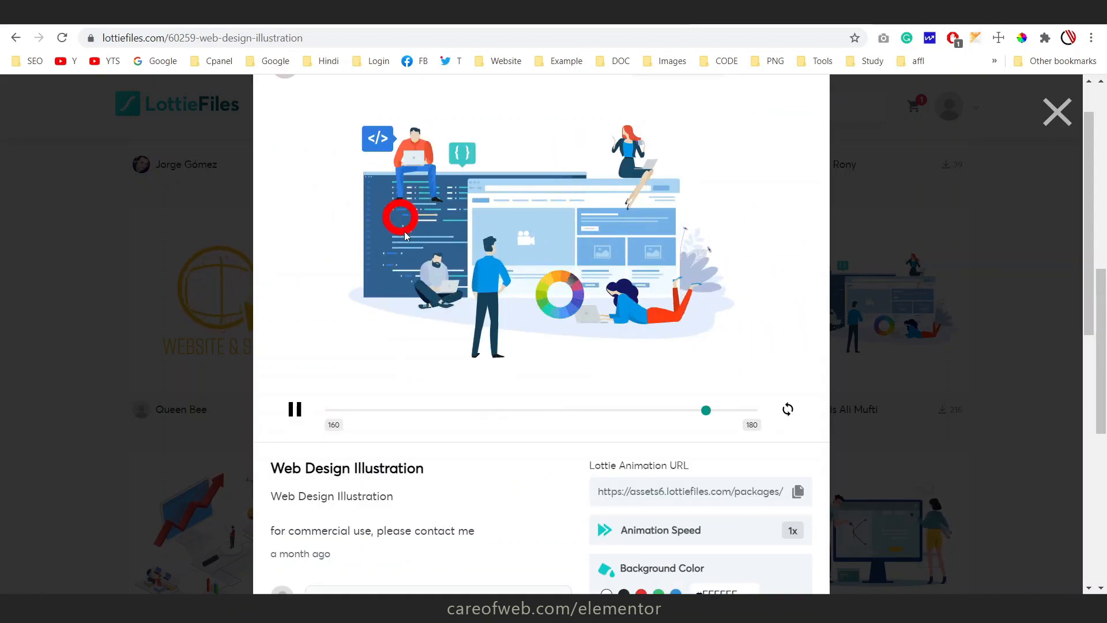
{"action": "scroll", "coordinate": [622, 249], "scroll_direction": "down", "scroll_amount": 7}
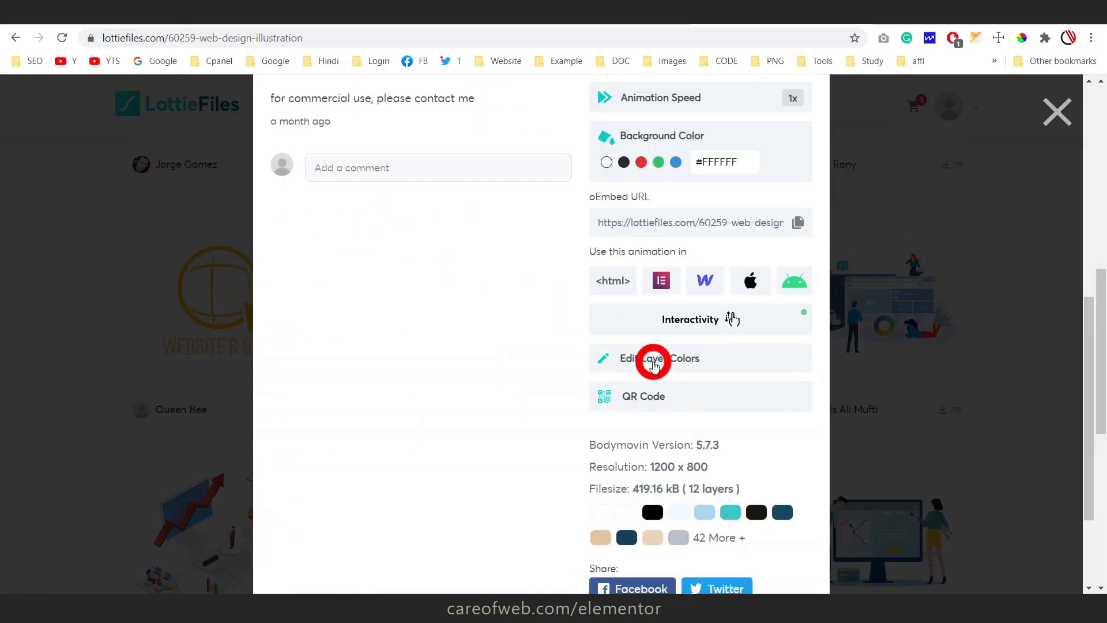
{"action": "left_click", "coordinate": [653, 360]}
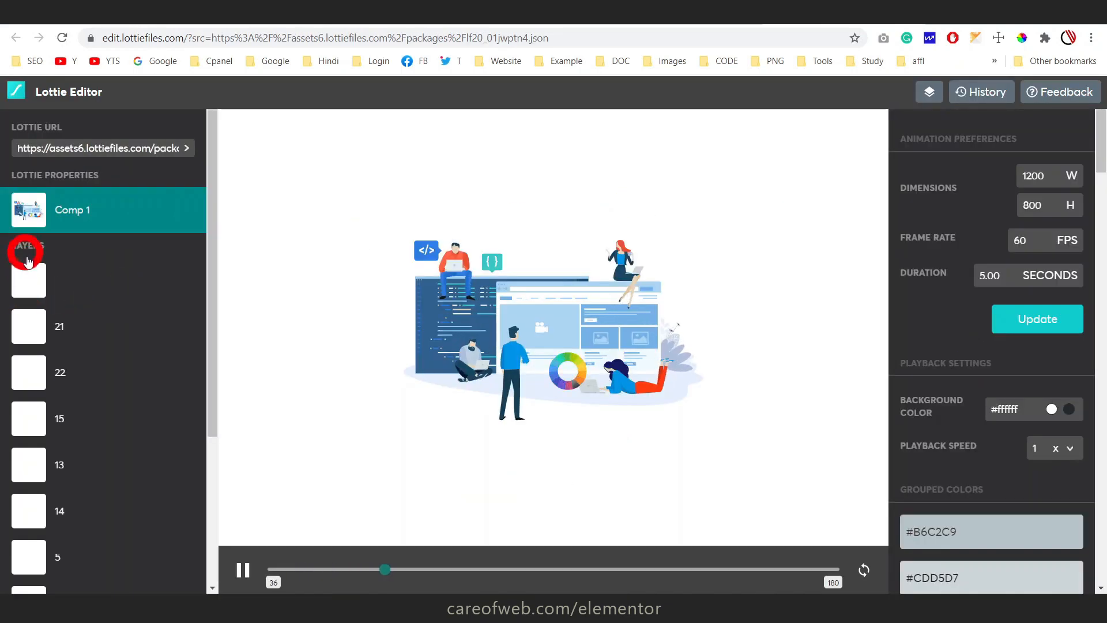
{"action": "left_click", "coordinate": [32, 280]}
{"action": "left_click", "coordinate": [26, 330]}
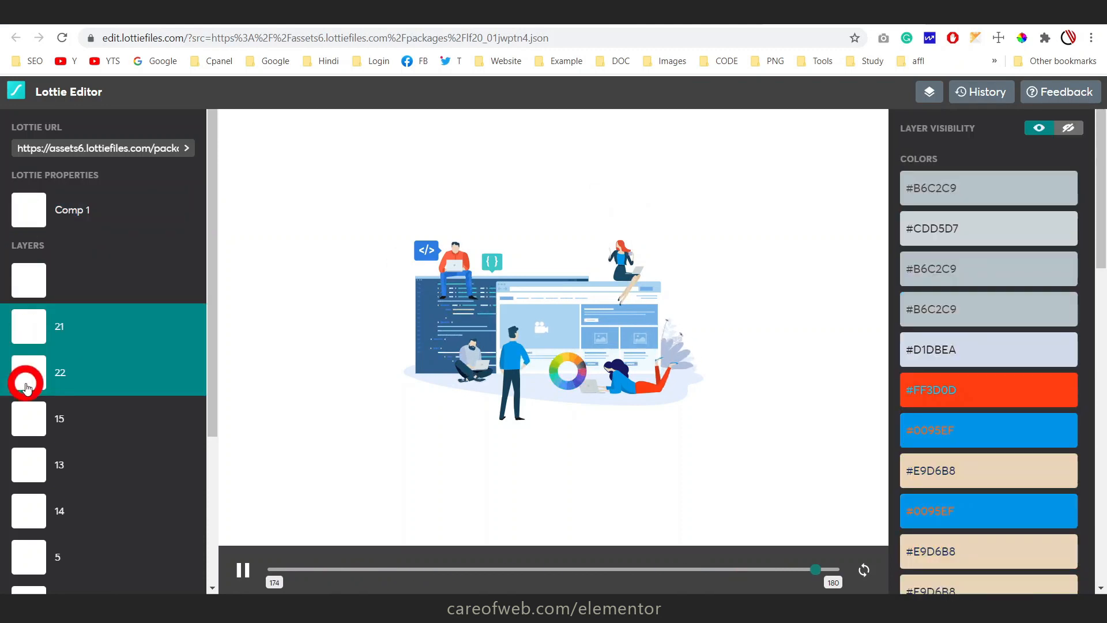
{"action": "left_click", "coordinate": [26, 385]}
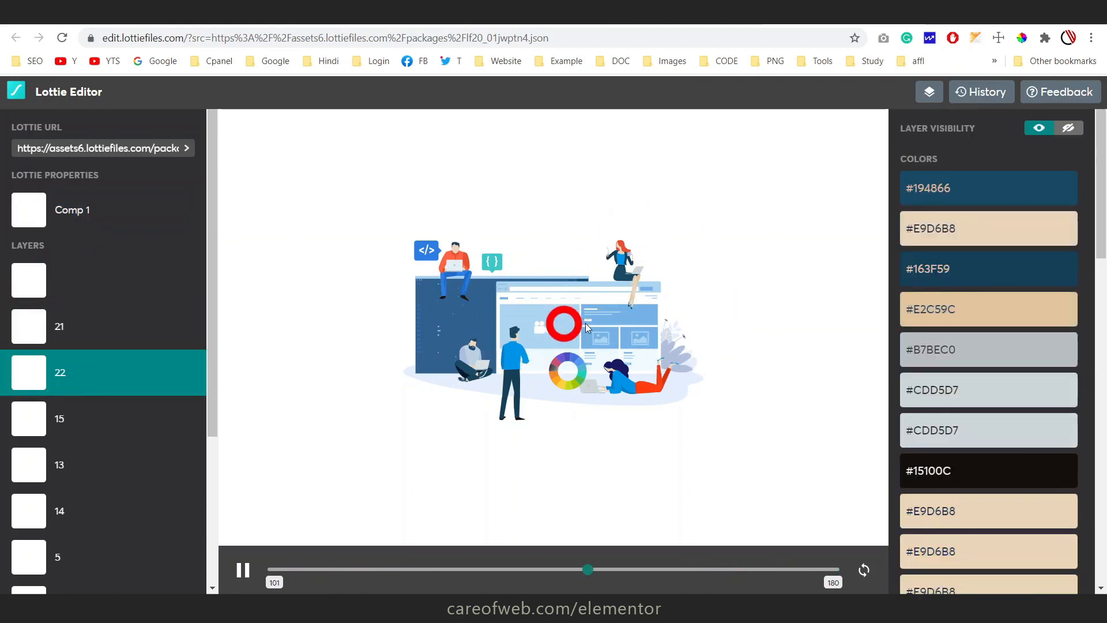
{"action": "left_click", "coordinate": [119, 210]}
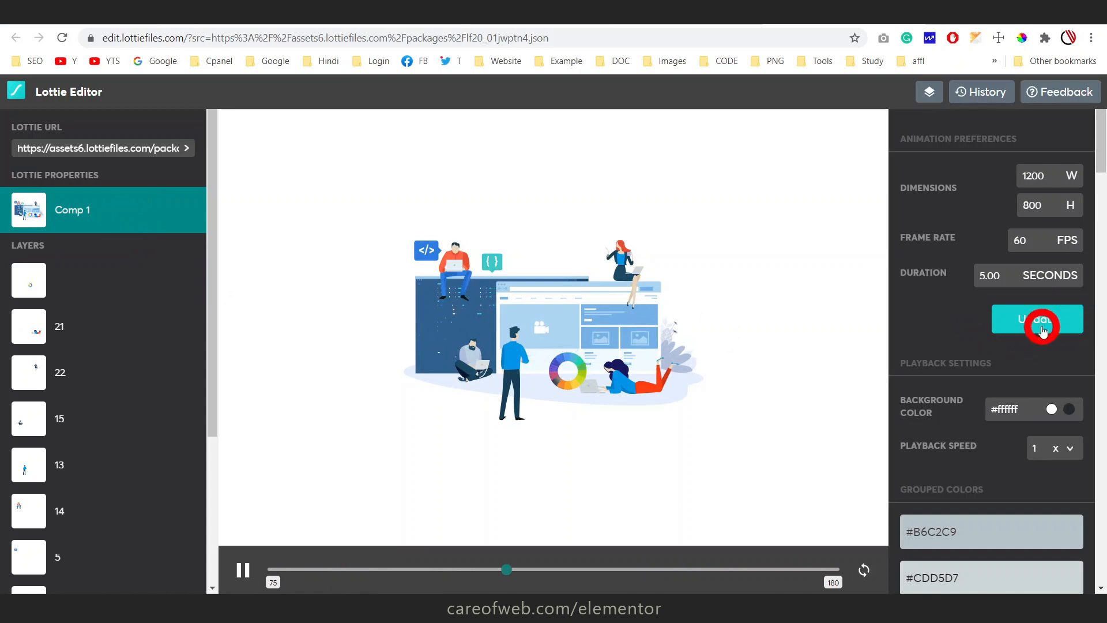
{"action": "scroll", "coordinate": [1088, 323], "scroll_direction": "down", "scroll_amount": 15}
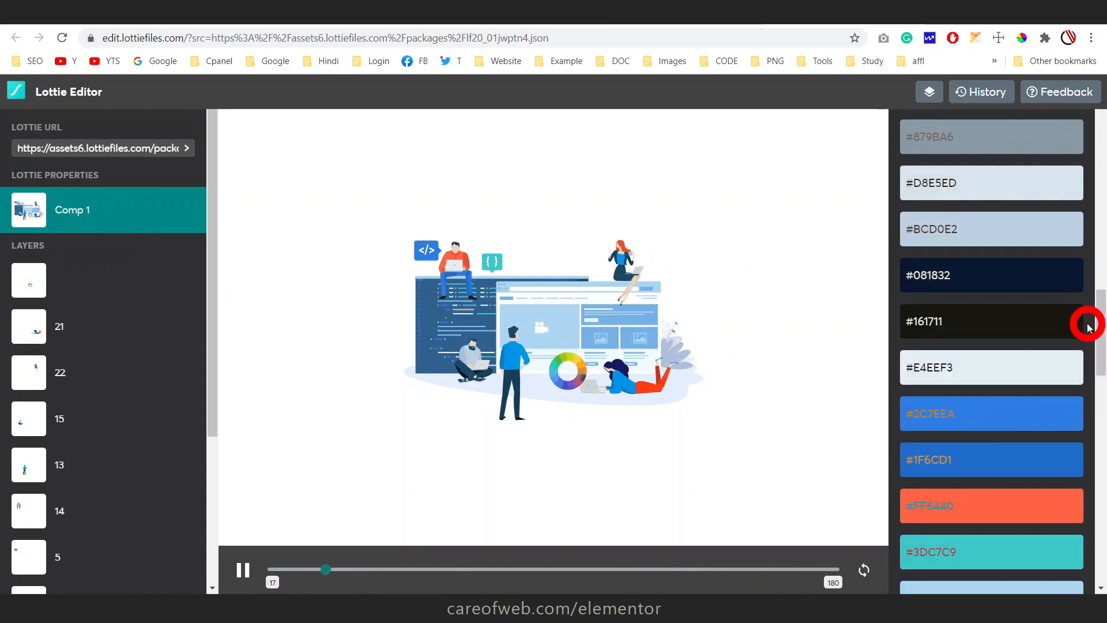
{"action": "scroll", "coordinate": [1088, 323], "scroll_direction": "down", "scroll_amount": 5}
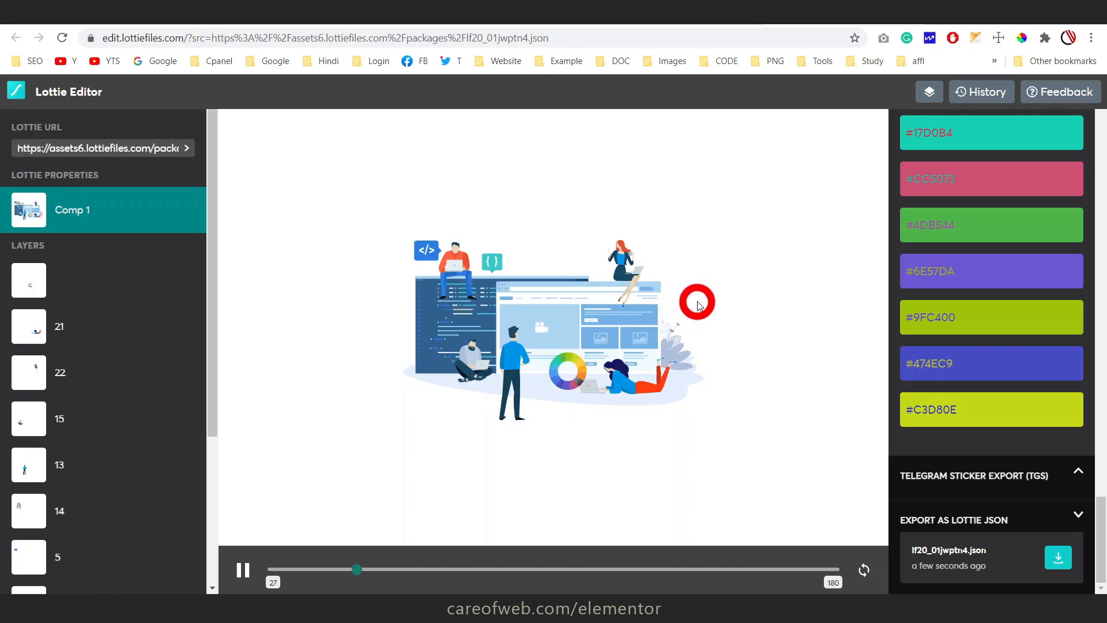
Return to the Web Design Illustration page and download the animation as Lottie JSON
{"action": "left_click", "coordinate": [682, 14]}
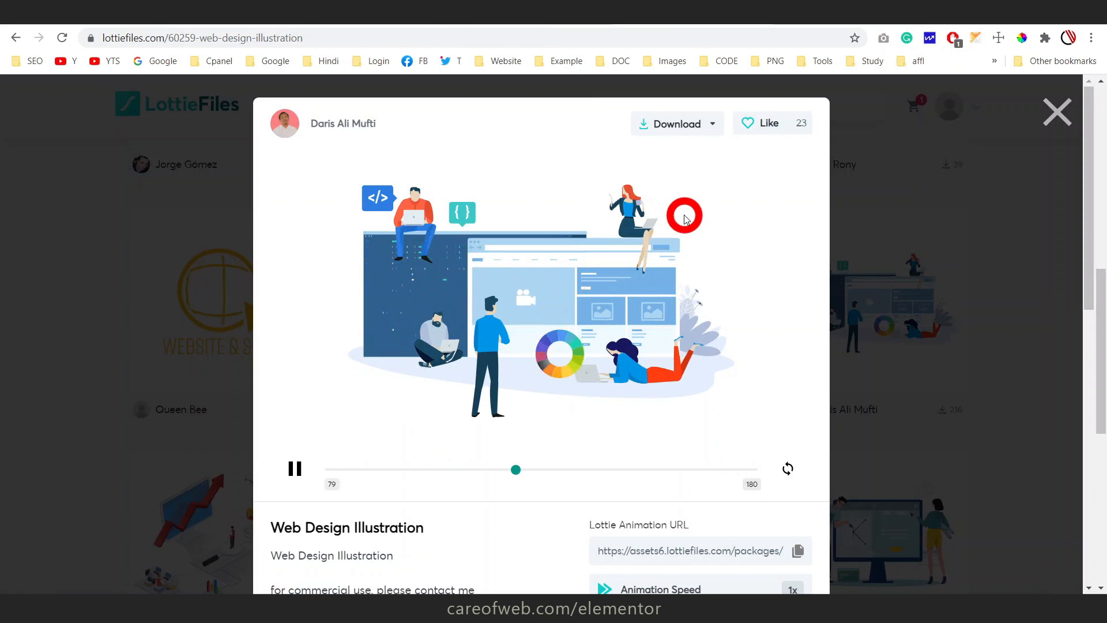
{"action": "left_click", "coordinate": [714, 126]}
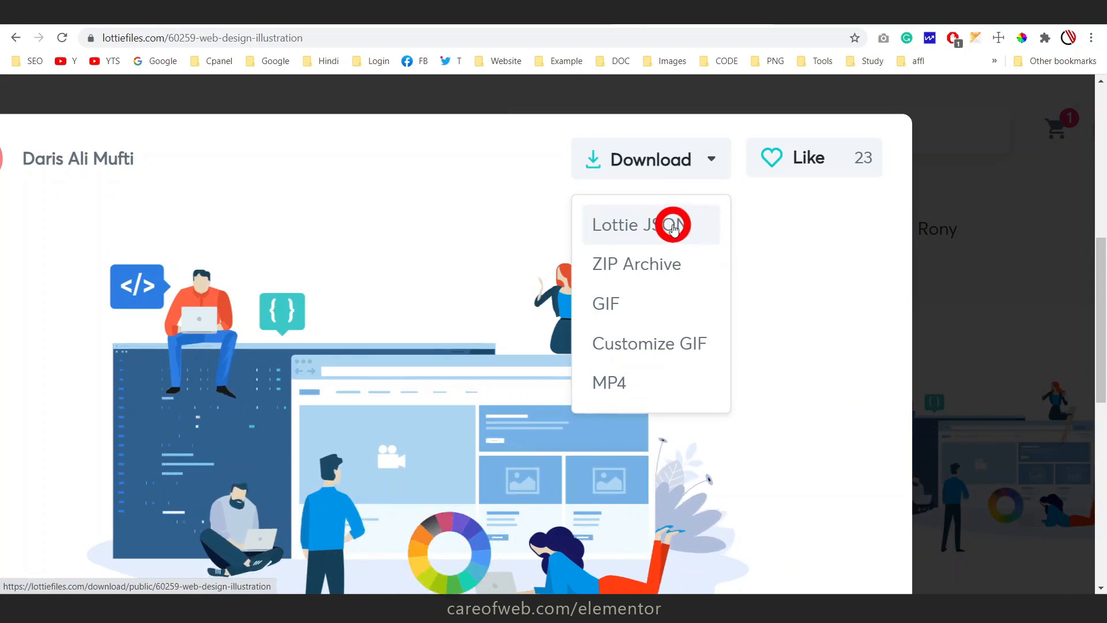
{"action": "left_click", "coordinate": [665, 227]}
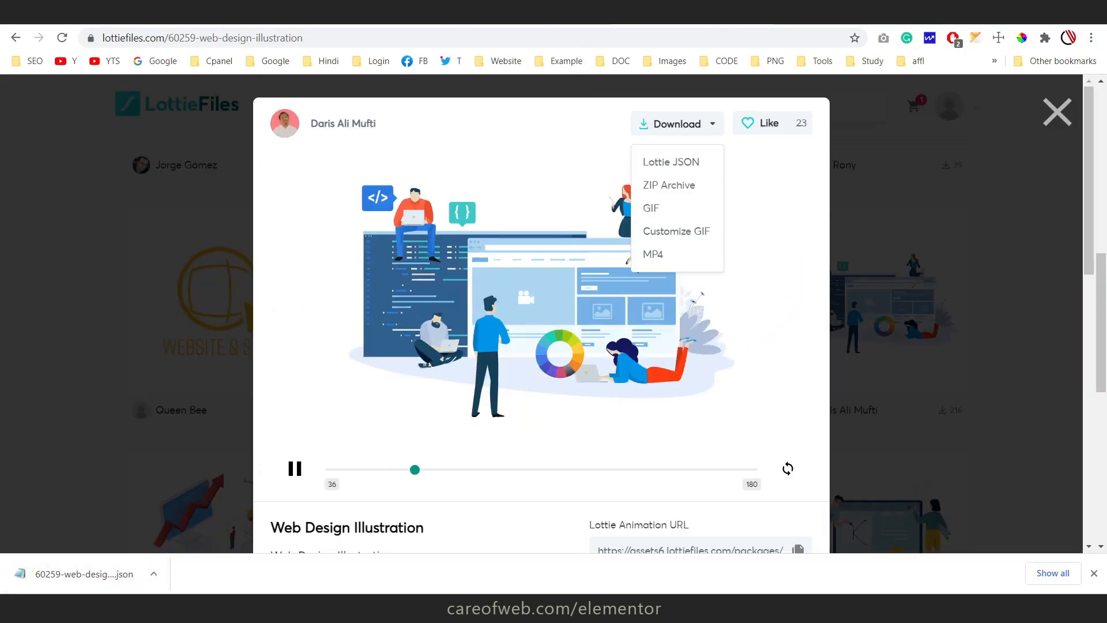
Switch to the Elementor editor and upload the downloaded web design illustration JSON file as the Lottie widget's media source
{"action": "left_click", "coordinate": [249, 13]}
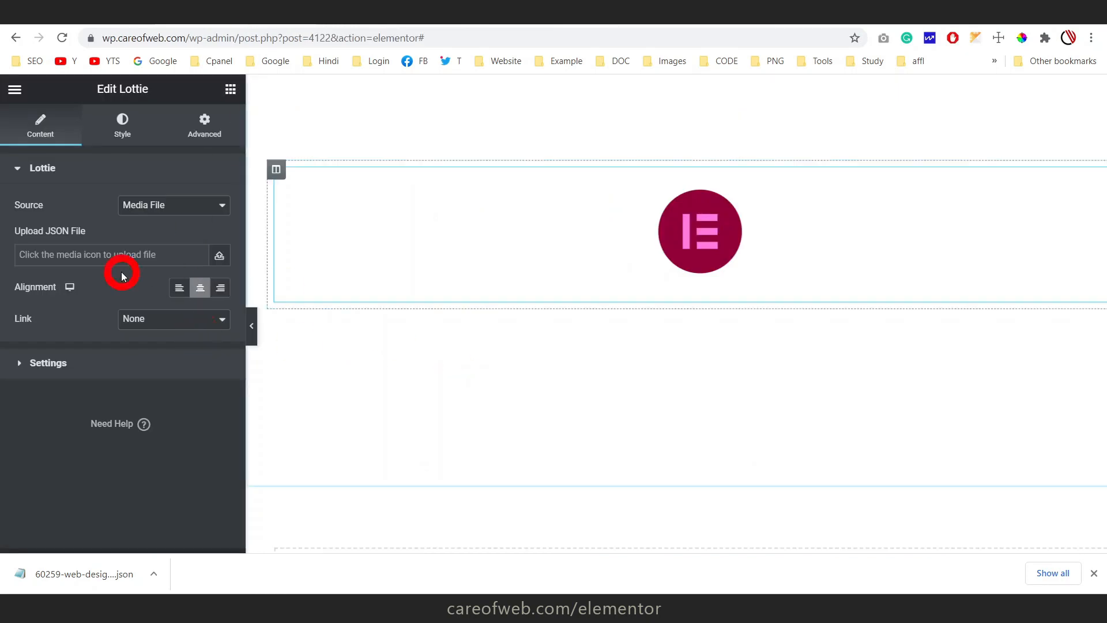
{"action": "scroll", "coordinate": [54, 249], "scroll_direction": "down", "scroll_amount": 1}
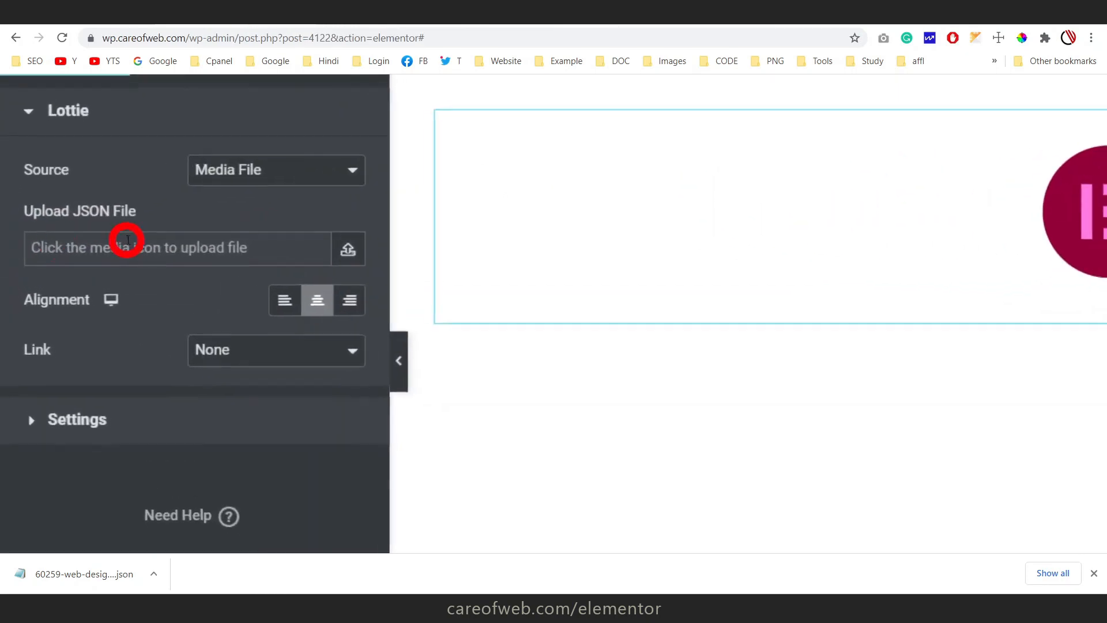
{"action": "left_click", "coordinate": [347, 249]}
{"action": "scroll", "coordinate": [230, 158], "scroll_direction": "up", "scroll_amount": 2}
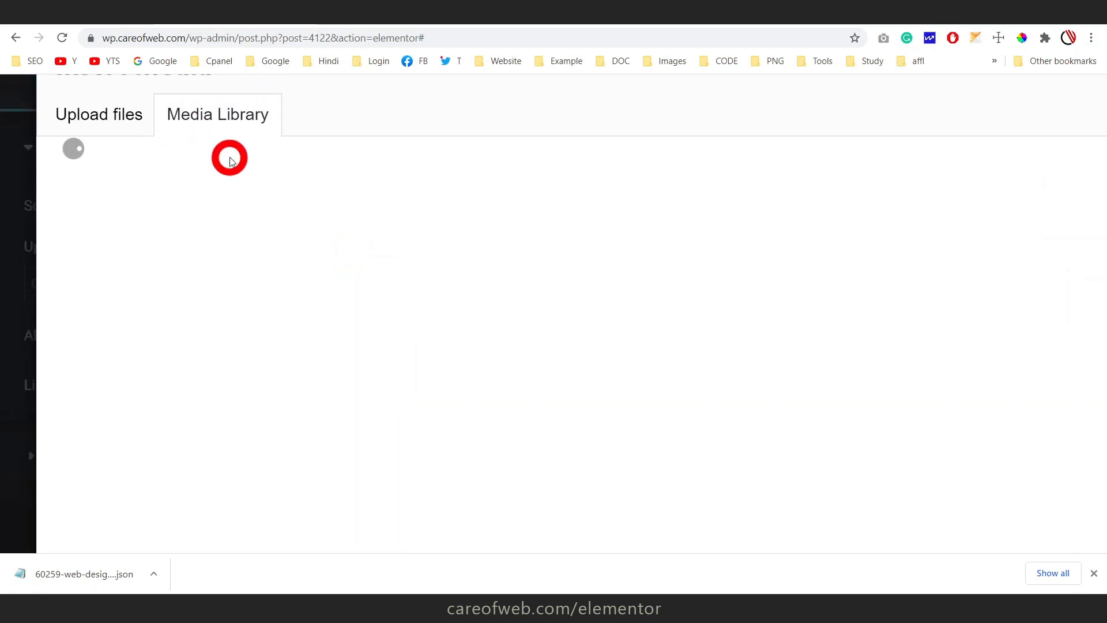
{"action": "left_click", "coordinate": [106, 196]}
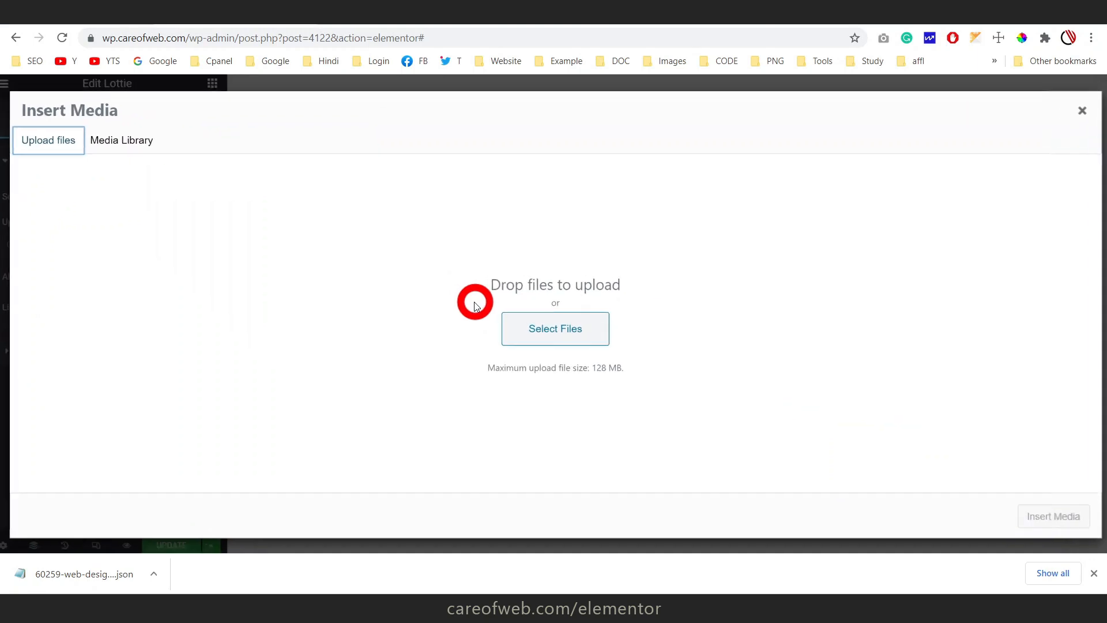
{"action": "left_click_drag", "start_coordinate": [81, 576], "coordinate": [563, 313]}
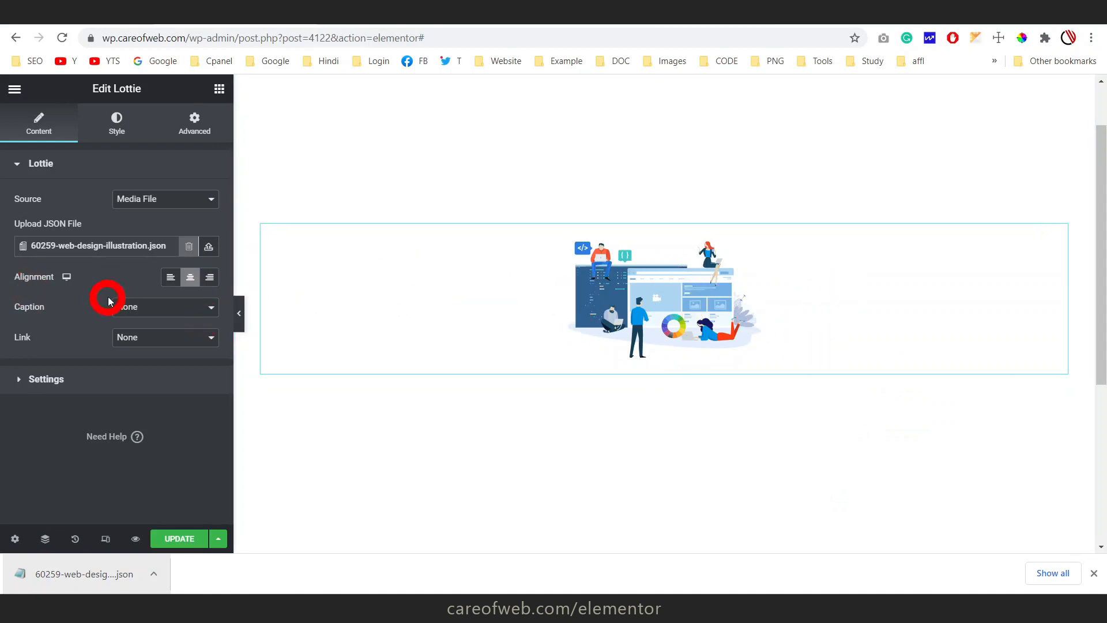
Try the left and right alignments on the Lottie animation and compare its placement on the page
{"action": "left_click", "coordinate": [170, 280]}
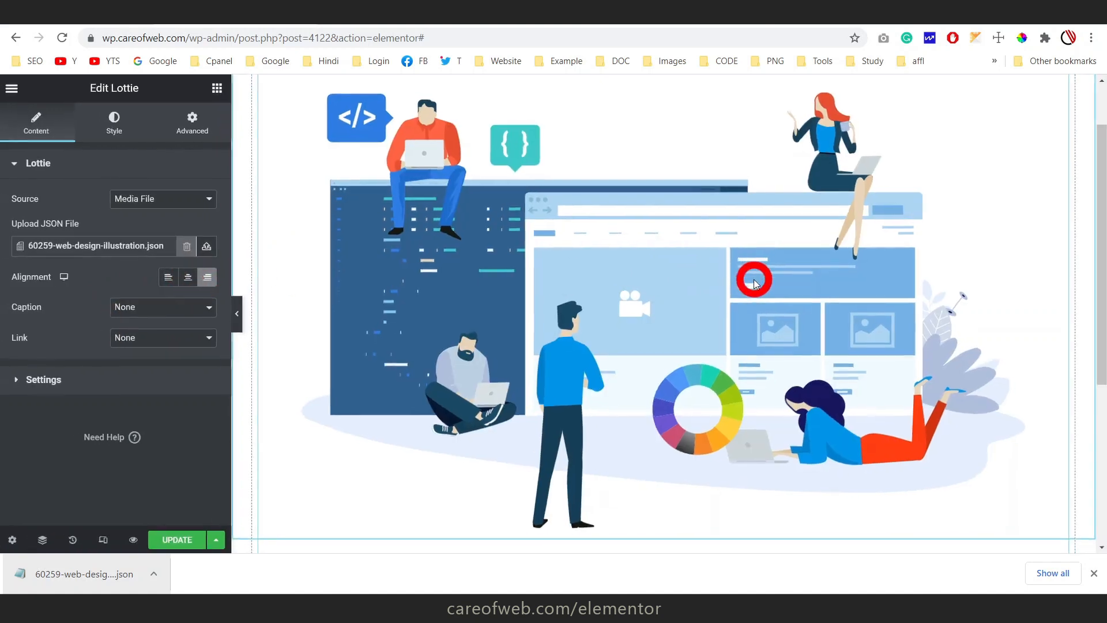
{"action": "scroll", "coordinate": [761, 260], "scroll_direction": "up", "scroll_amount": 1}
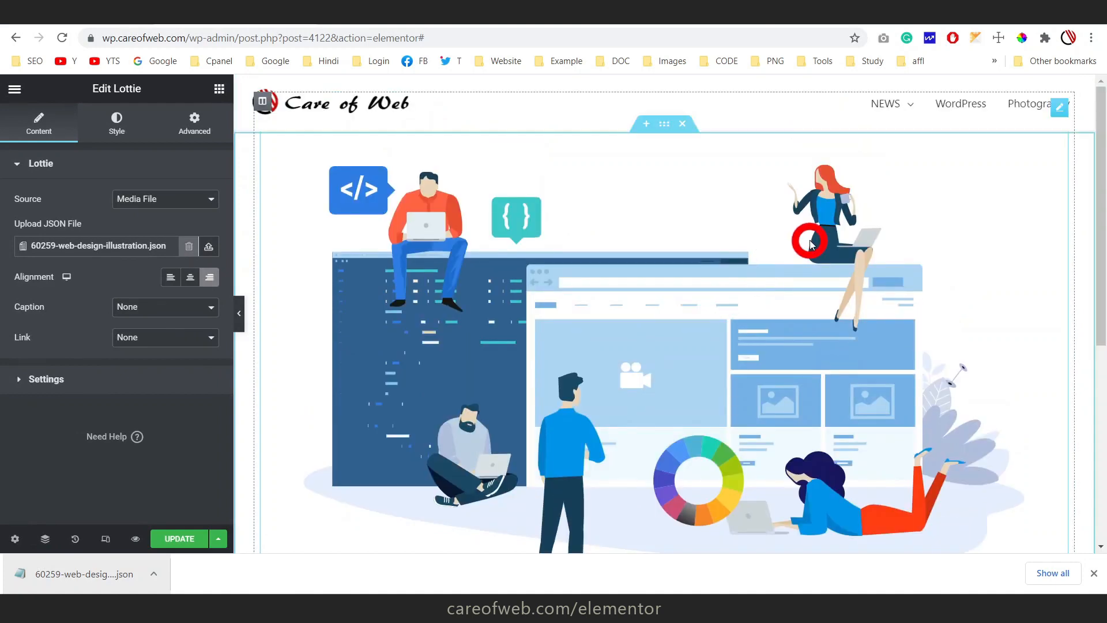
{"action": "scroll", "coordinate": [811, 243], "scroll_direction": "down", "scroll_amount": 1}
{"action": "scroll", "coordinate": [808, 240], "scroll_direction": "up", "scroll_amount": 1}
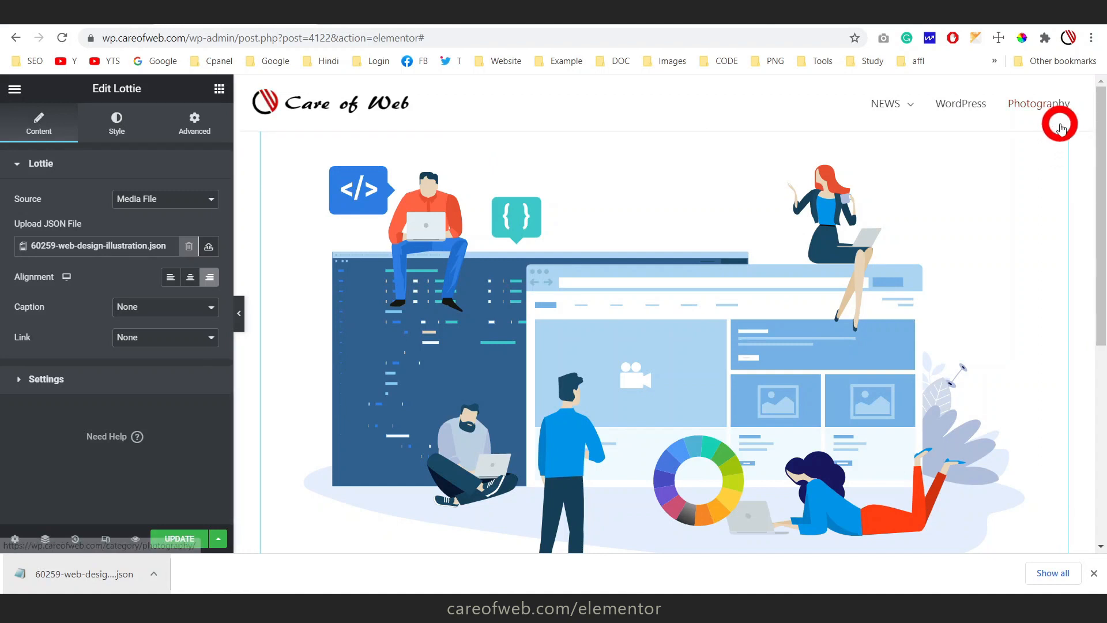
Set the Lottie animation's width to 70% and its alignment to center
{"action": "left_click", "coordinate": [117, 124]}
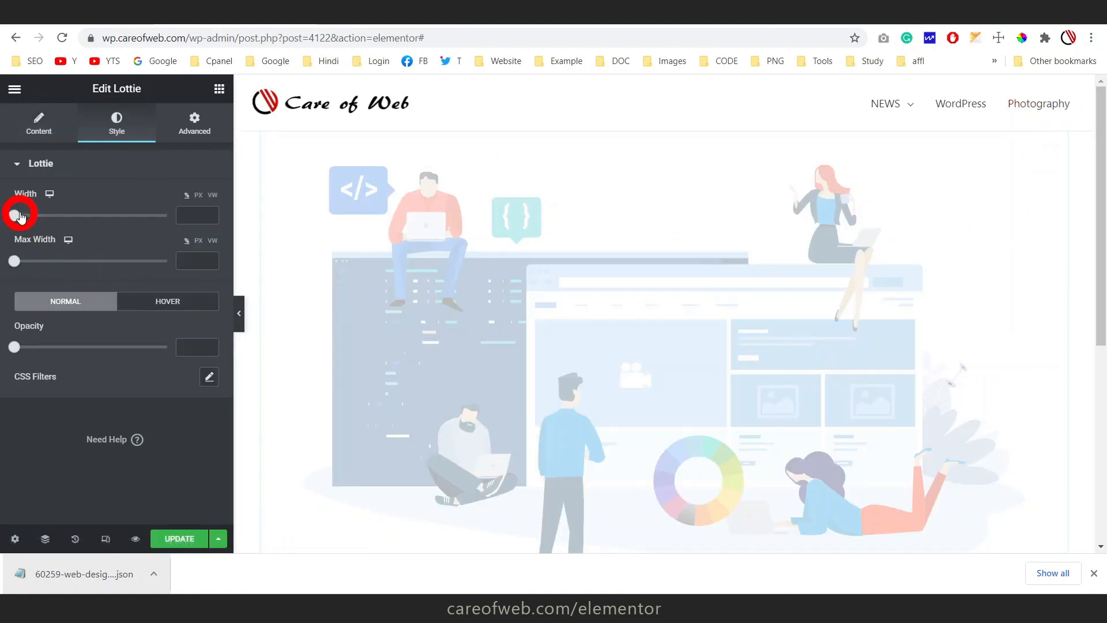
{"action": "left_click_drag", "start_coordinate": [16, 216], "coordinate": [123, 223]}
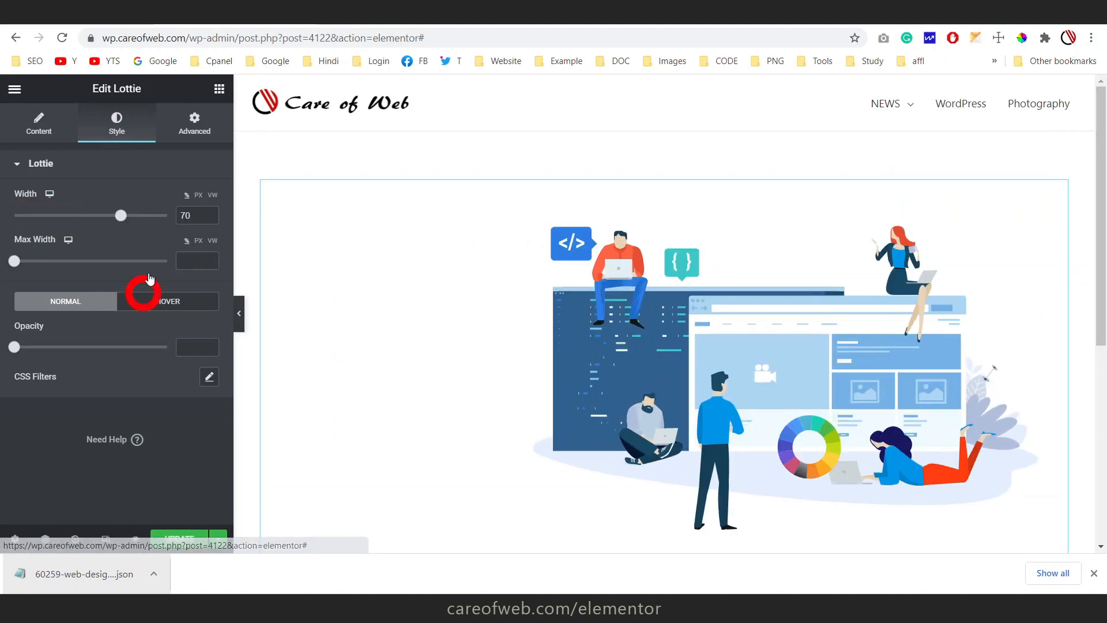
{"action": "left_click", "coordinate": [39, 133]}
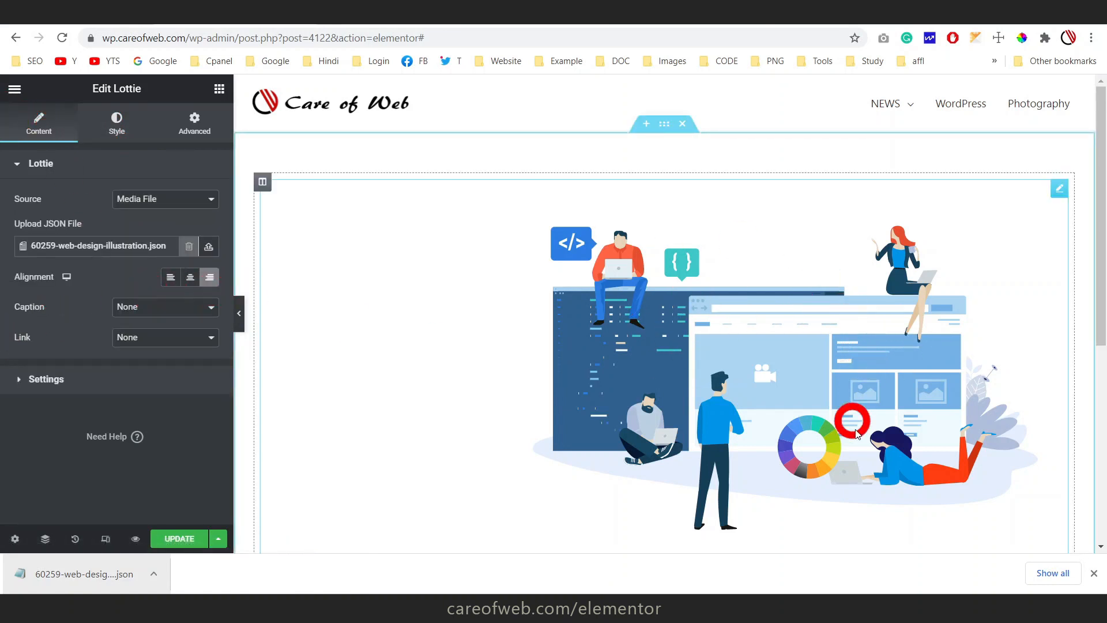
{"action": "scroll", "coordinate": [901, 269], "scroll_direction": "down", "scroll_amount": 1}
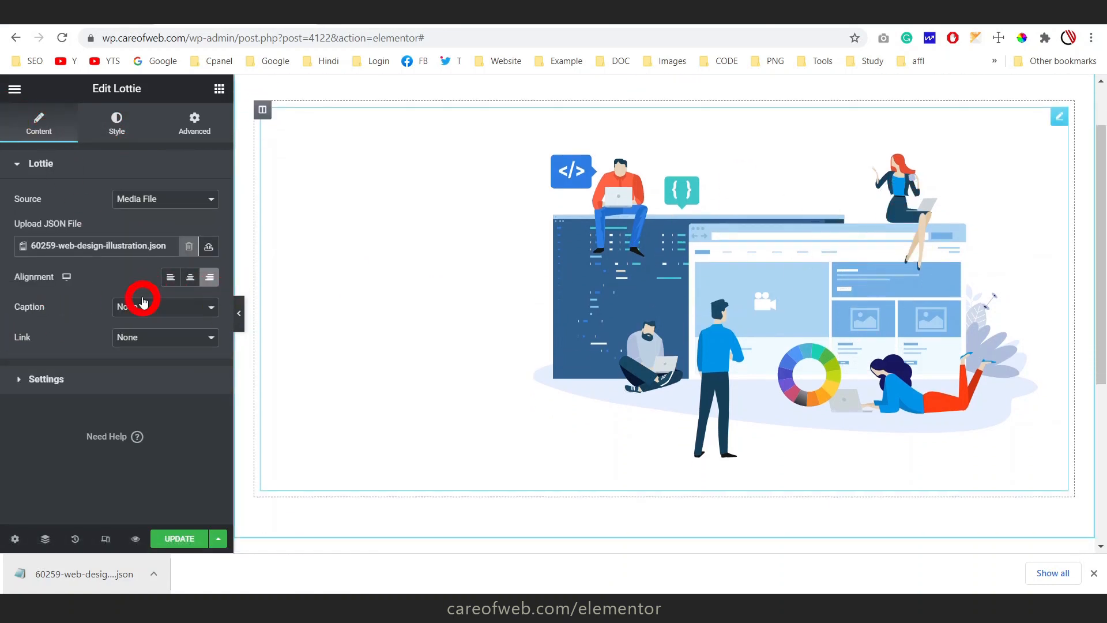
{"action": "left_click", "coordinate": [189, 279]}
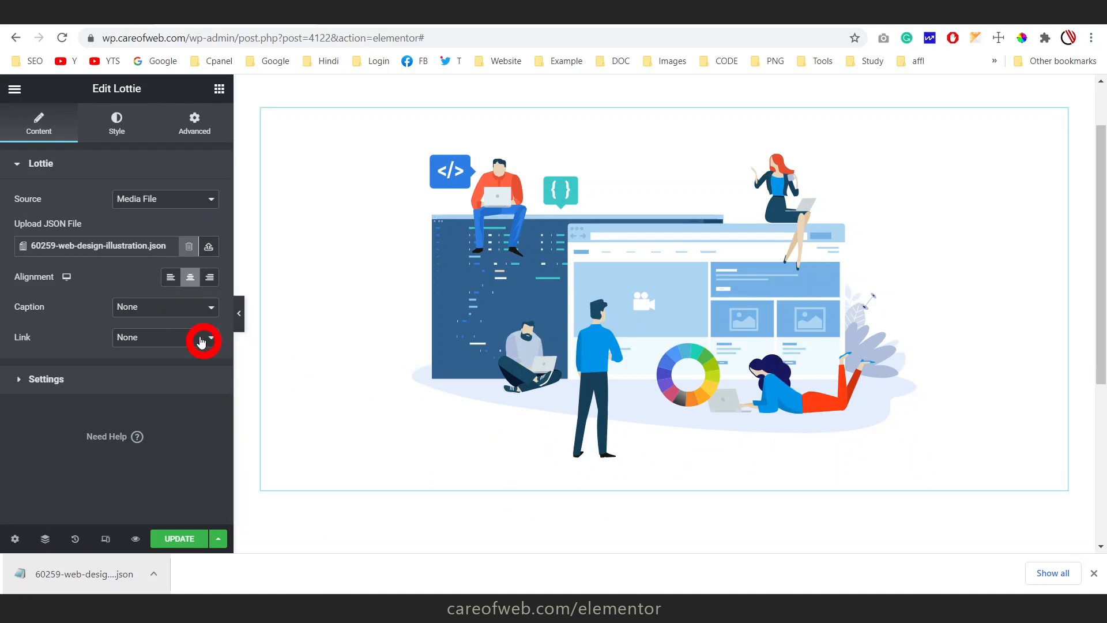
Try the Title and Caption options as the source of the Lottie animation's caption
{"action": "left_click", "coordinate": [178, 312]}
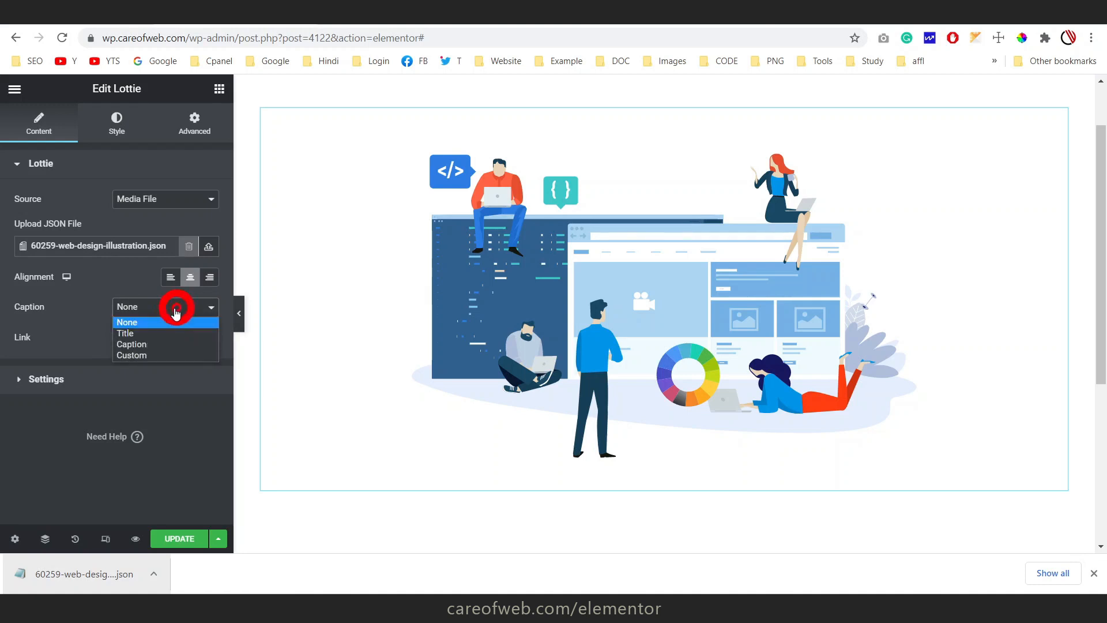
{"action": "left_click", "coordinate": [153, 335]}
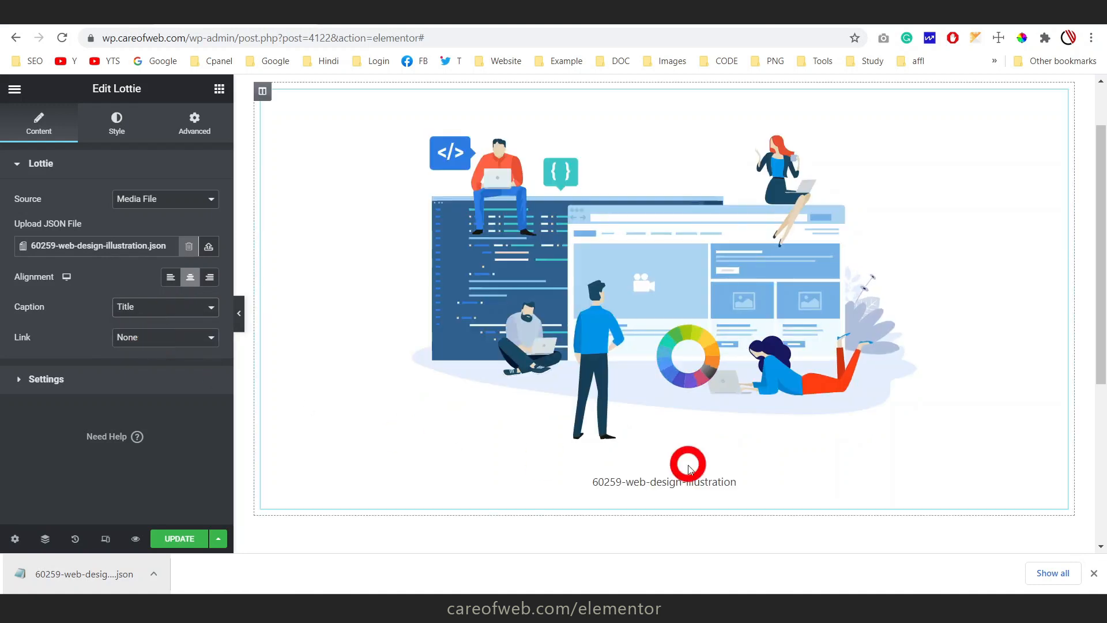
{"action": "left_click", "coordinate": [178, 312]}
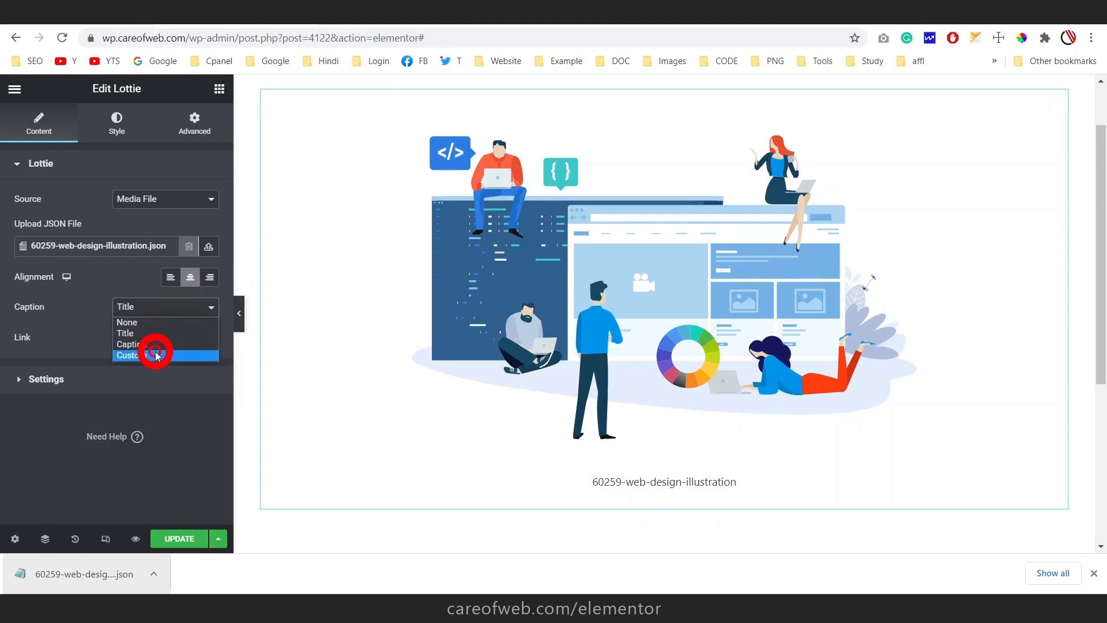
{"action": "left_click", "coordinate": [160, 345]}
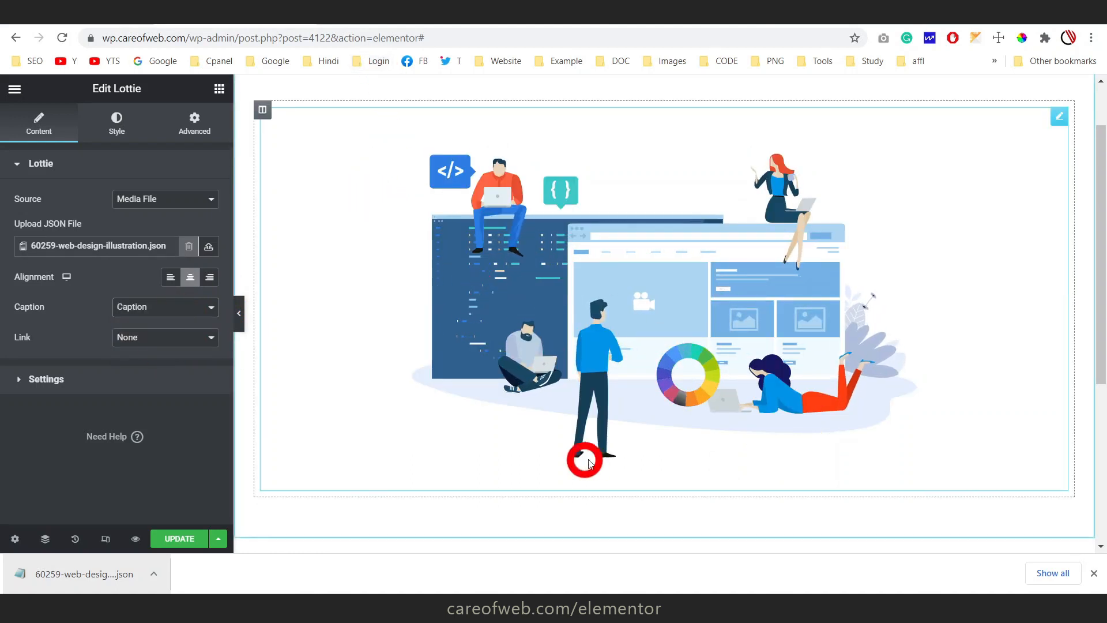
Give the Lottie animation a custom caption reading "careofweb"
{"action": "left_click", "coordinate": [176, 307]}
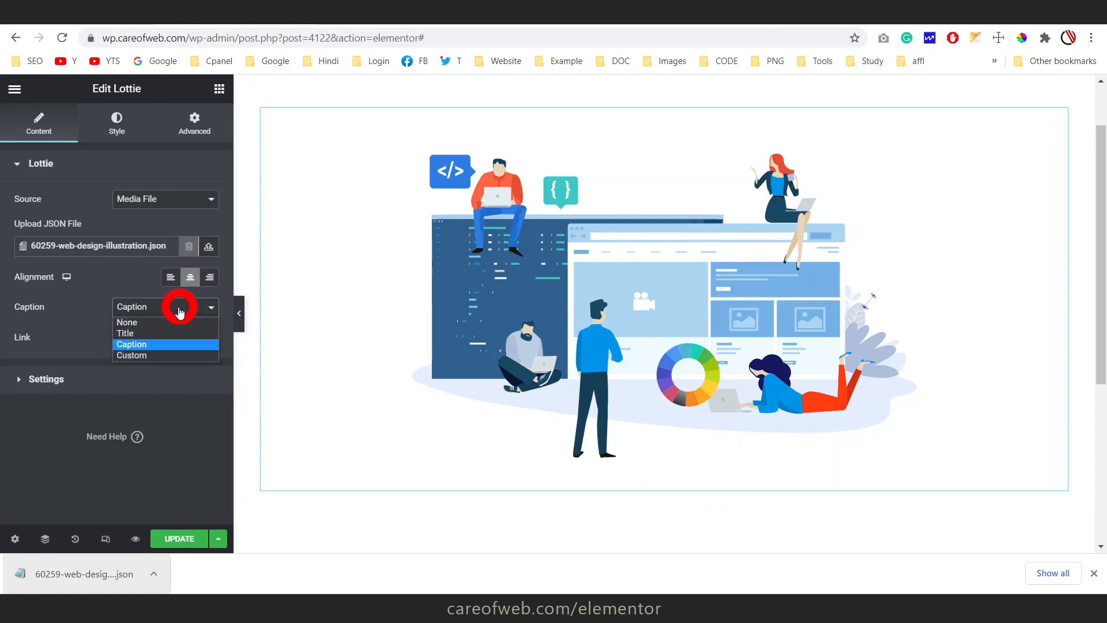
{"action": "left_click", "coordinate": [161, 355]}
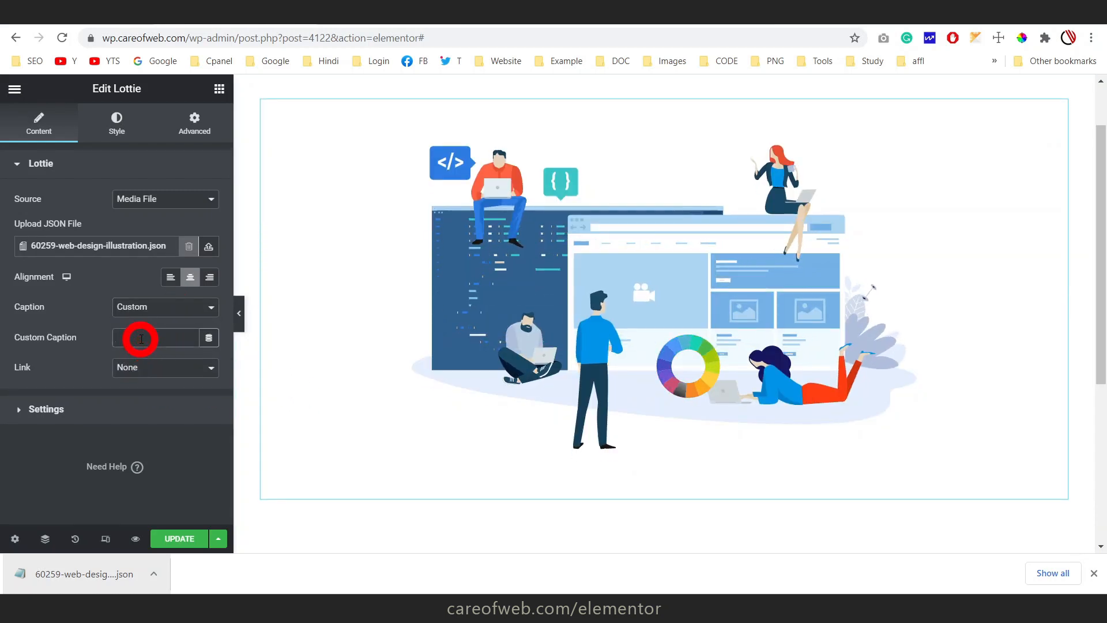
{"action": "type", "text": "careofweb"}
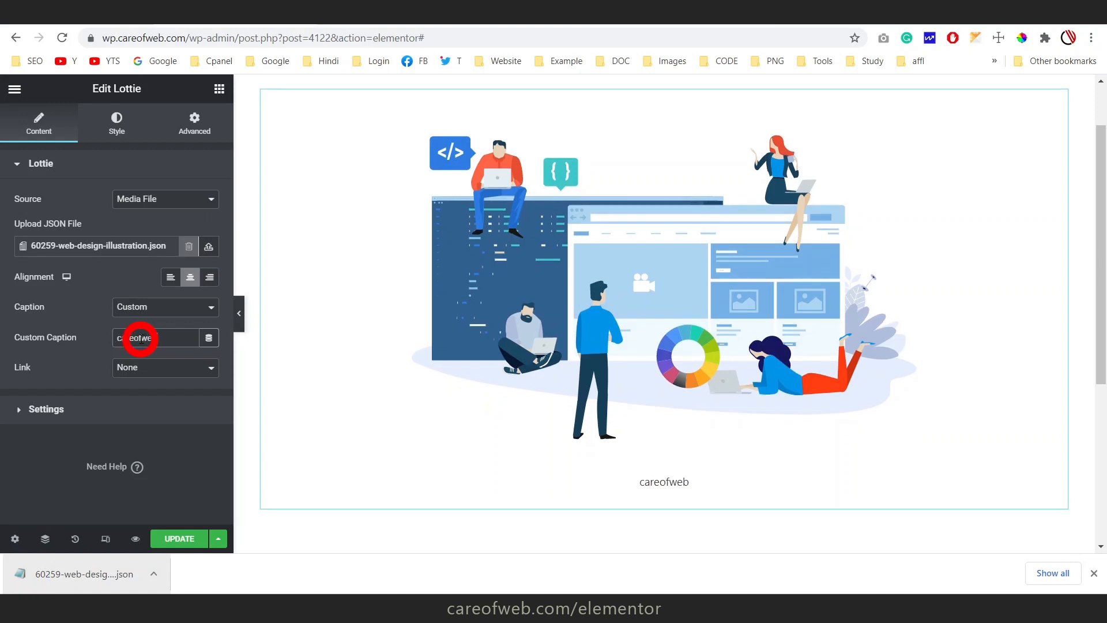
{"action": "scroll", "coordinate": [35, 372], "scroll_direction": "up", "scroll_amount": 1}
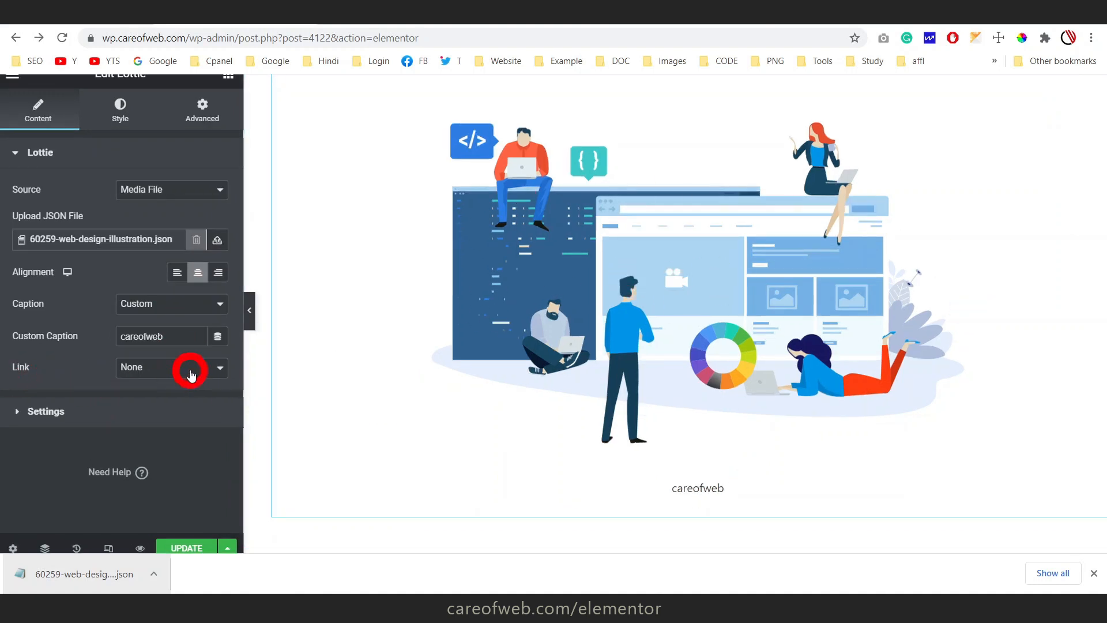
Set the Lottie animation's link type to Custom URL and dismiss the browser's download bar
{"action": "left_click", "coordinate": [191, 376]}
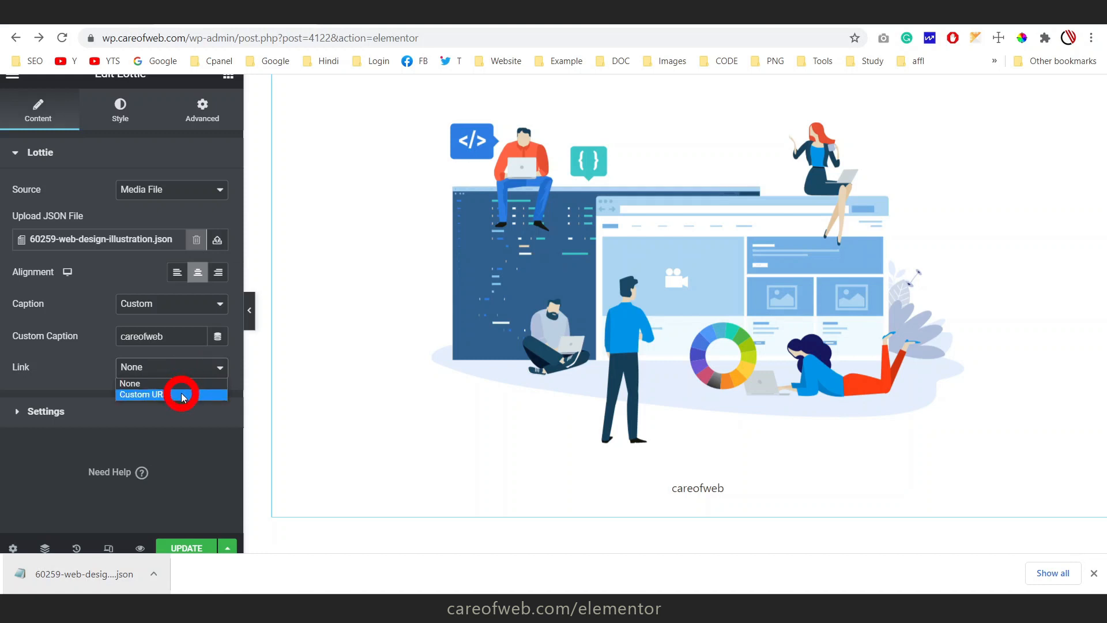
{"action": "left_click", "coordinate": [183, 396]}
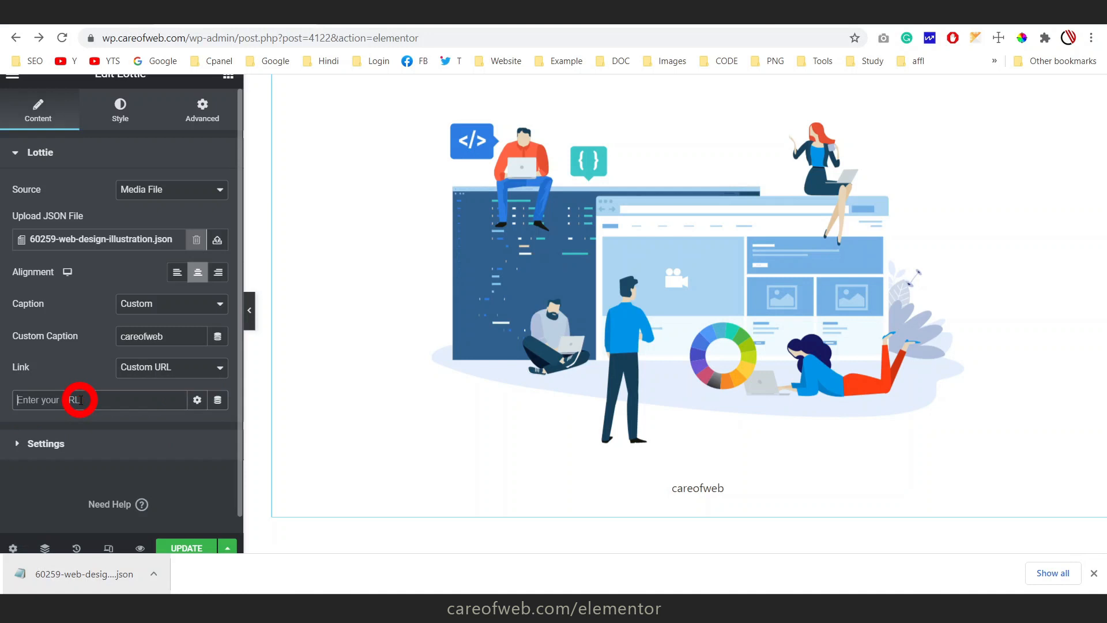
{"action": "left_click", "coordinate": [1094, 573]}
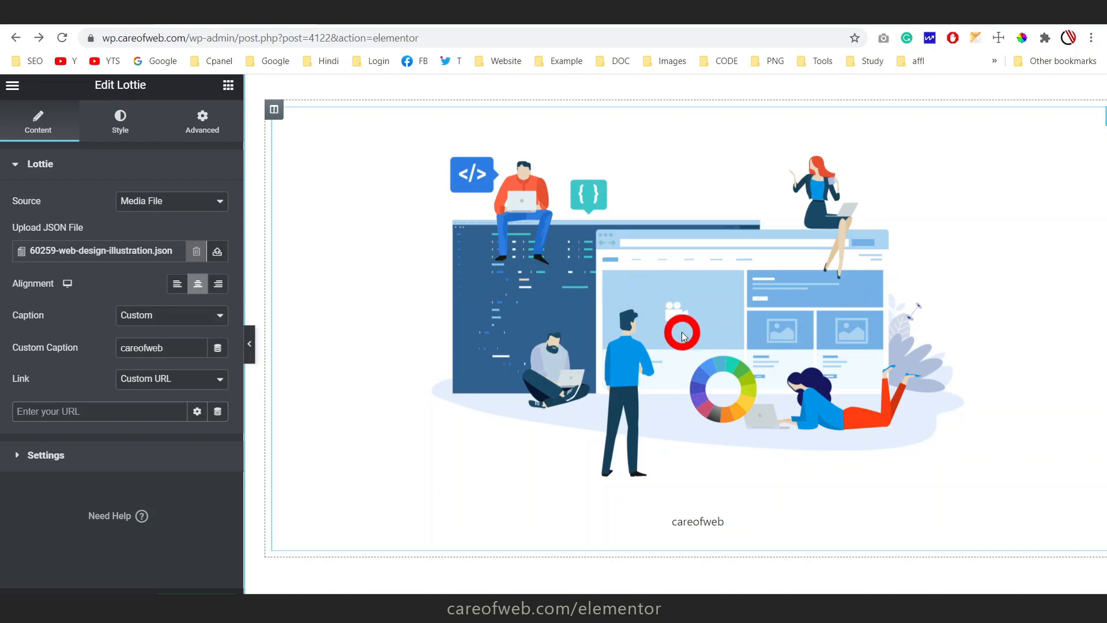
{"action": "left_click", "coordinate": [548, 24]}
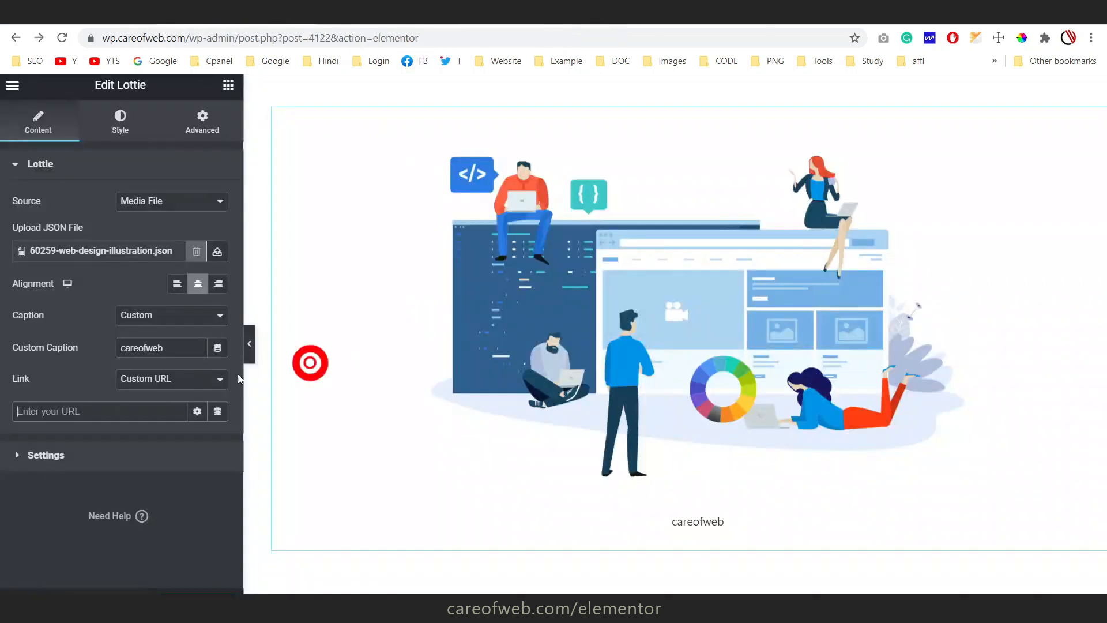
{"action": "left_click", "coordinate": [99, 396]}
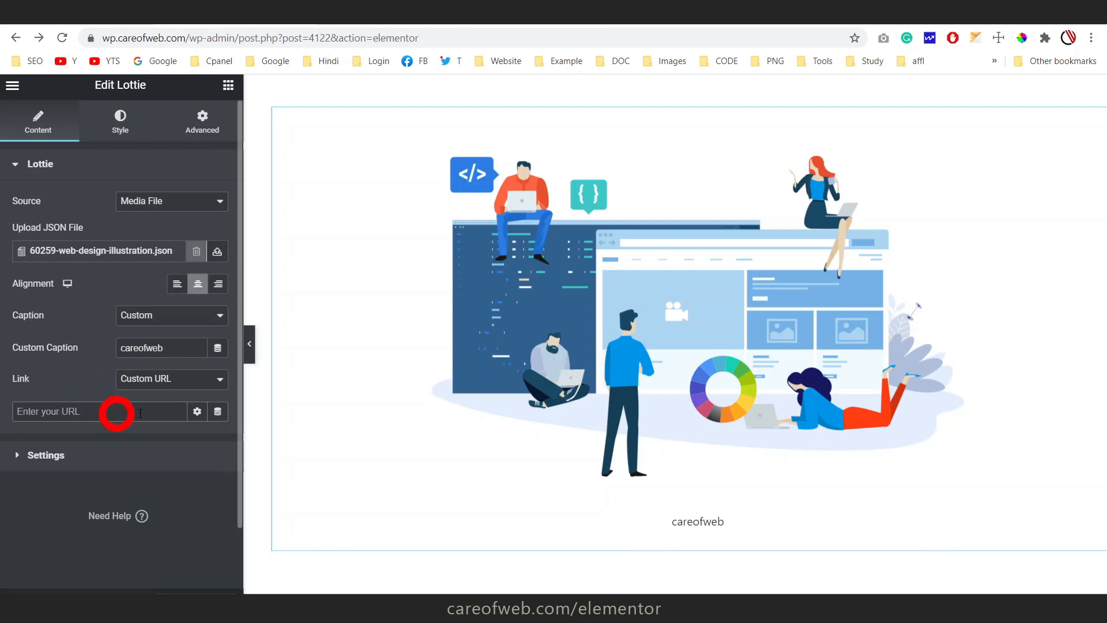
Open the Lottie animation's playback settings and examine its trigger, viewport, loop, speed and renderer options
{"action": "scroll", "coordinate": [39, 400], "scroll_direction": "down", "scroll_amount": 1}
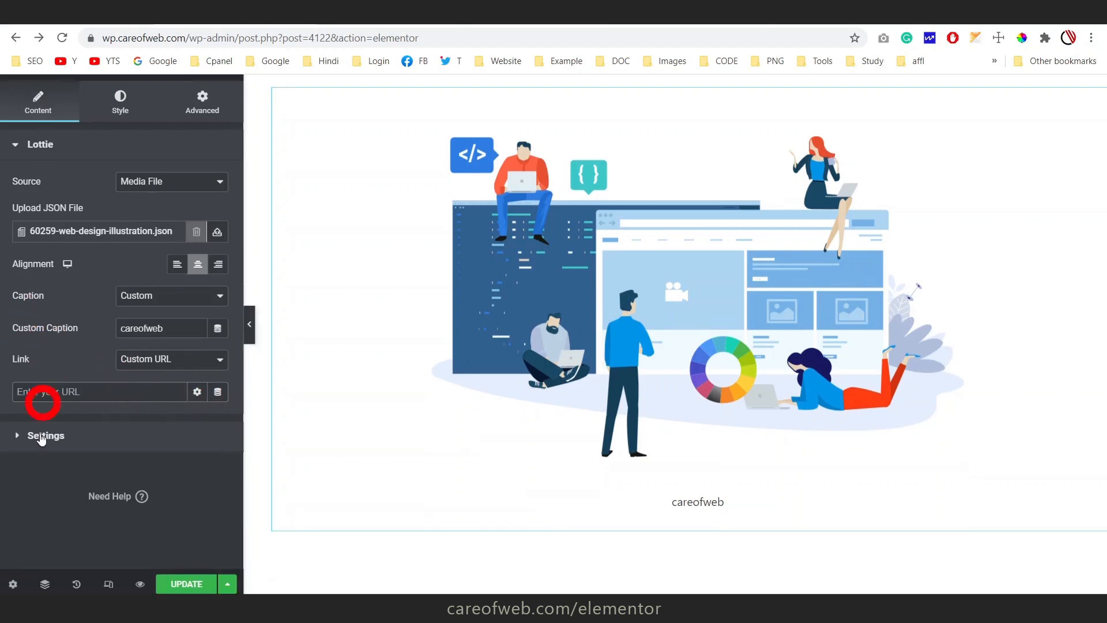
{"action": "scroll", "coordinate": [32, 458], "scroll_direction": "up", "scroll_amount": 1}
{"action": "left_click", "coordinate": [33, 456]}
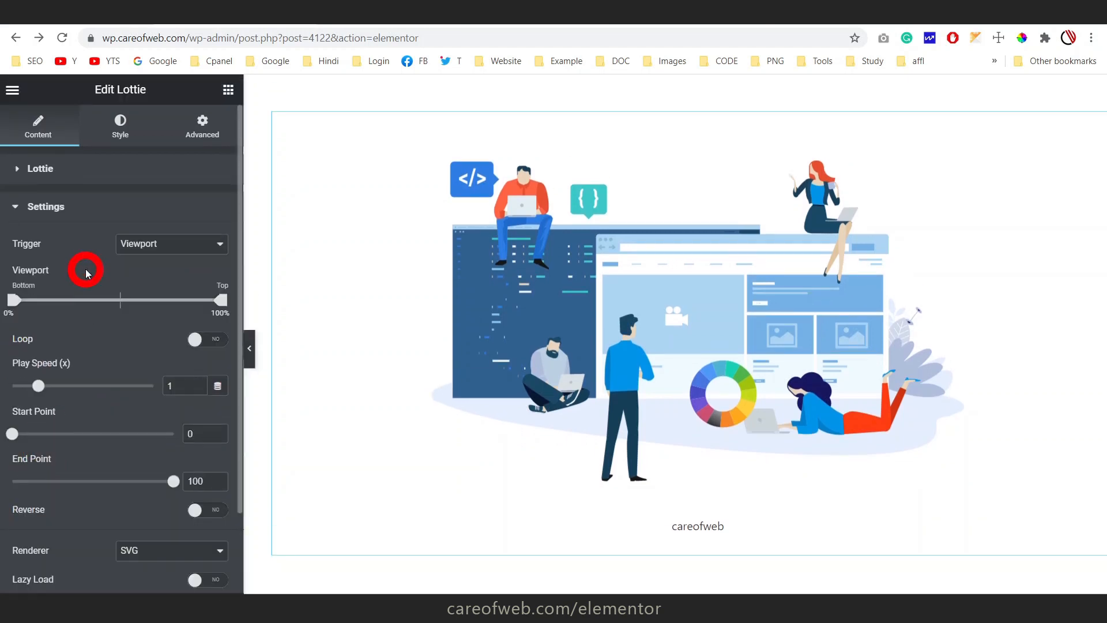
{"action": "scroll", "coordinate": [81, 265], "scroll_direction": "down", "scroll_amount": 2}
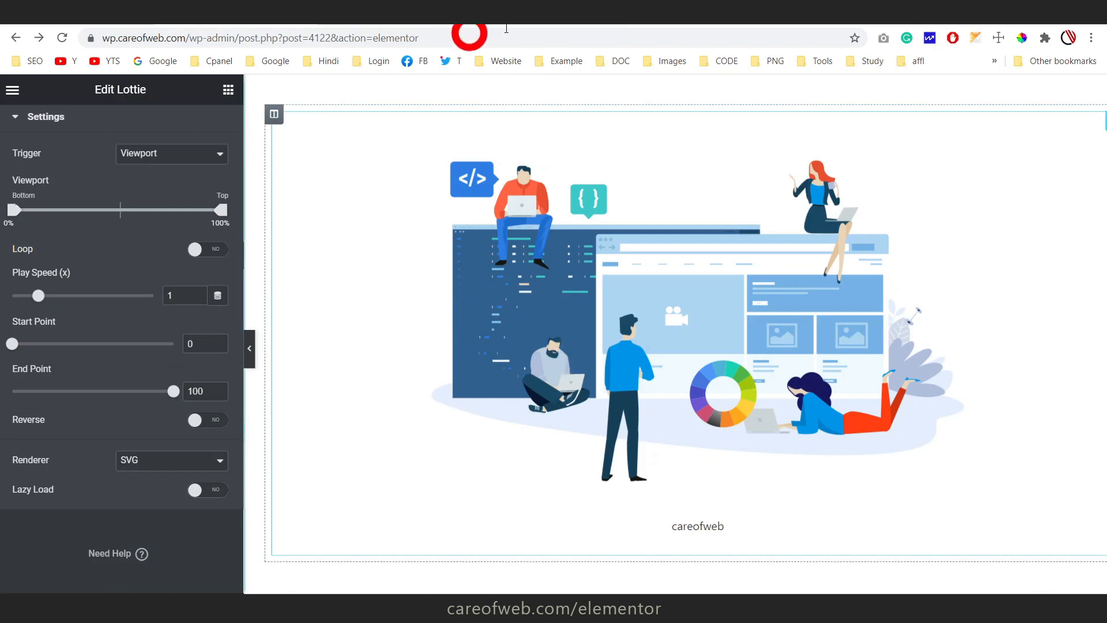
Switch to the demo page preview and examine the hearts animation at the Love heading in the red section
{"action": "left_click", "coordinate": [496, 13]}
{"action": "scroll", "coordinate": [596, 258], "scroll_direction": "up", "scroll_amount": 5}
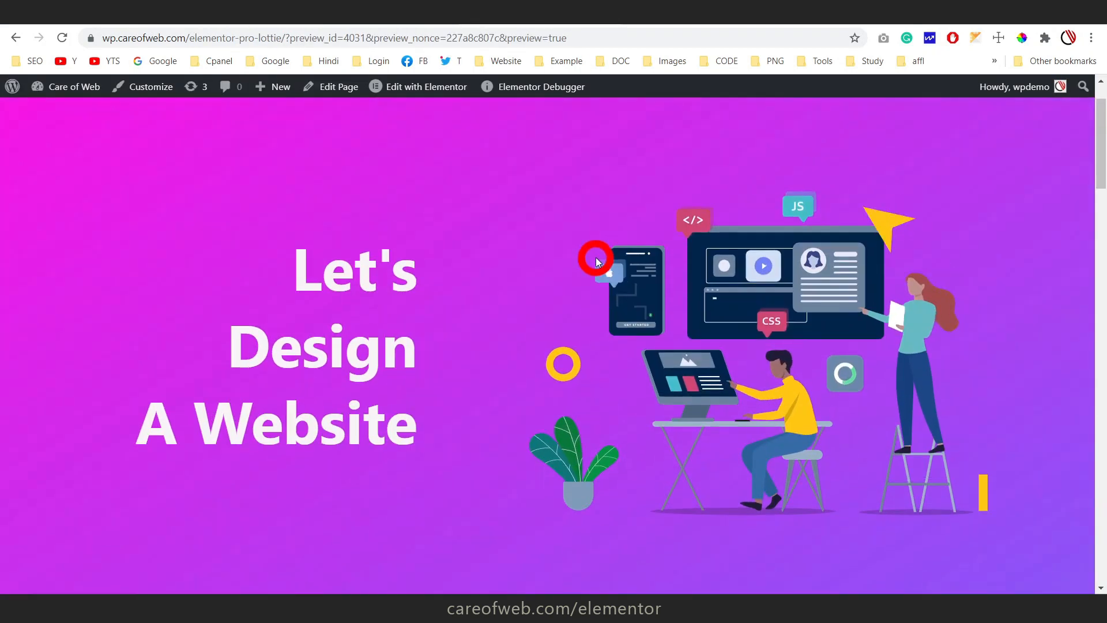
{"action": "scroll", "coordinate": [597, 257], "scroll_direction": "down", "scroll_amount": 8}
{"action": "scroll", "coordinate": [596, 257], "scroll_direction": "down", "scroll_amount": 5}
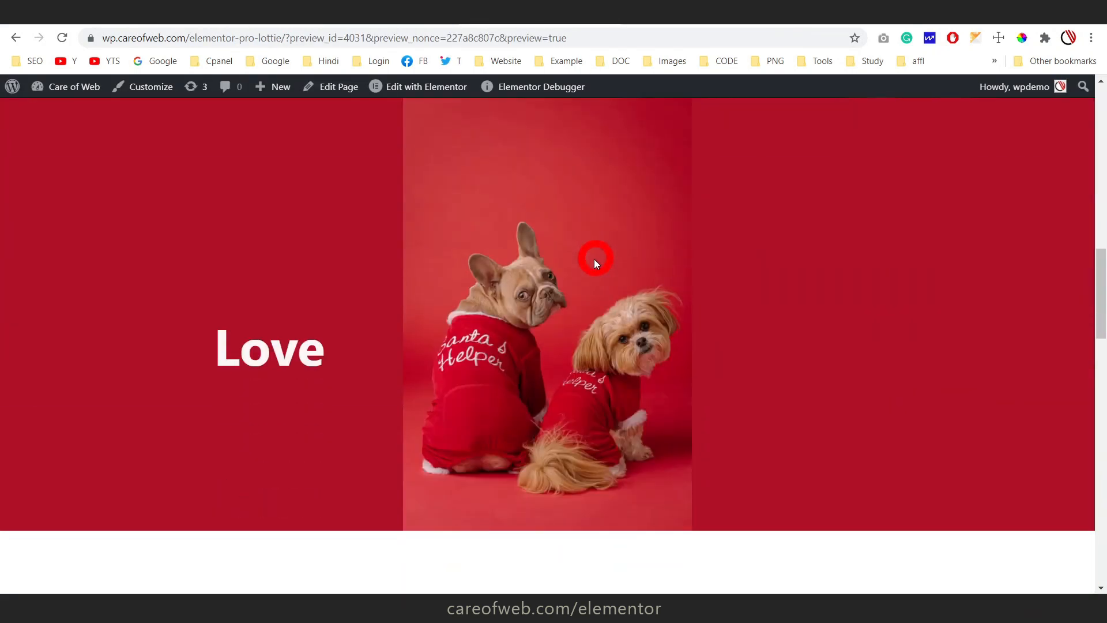
{"action": "mouse_move", "coordinate": [254, 326]}
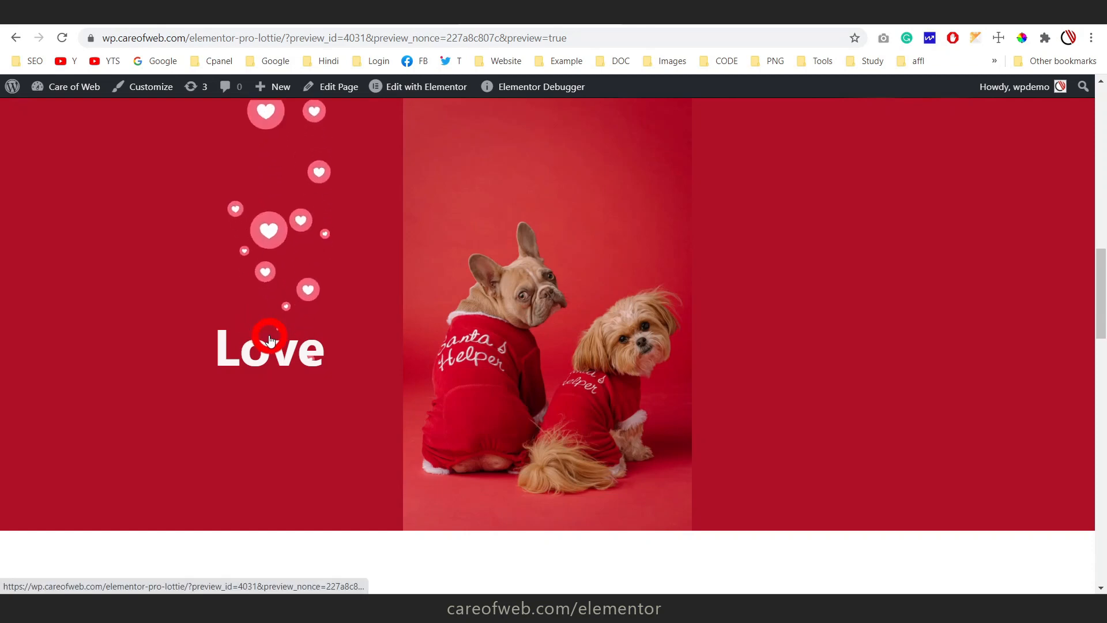
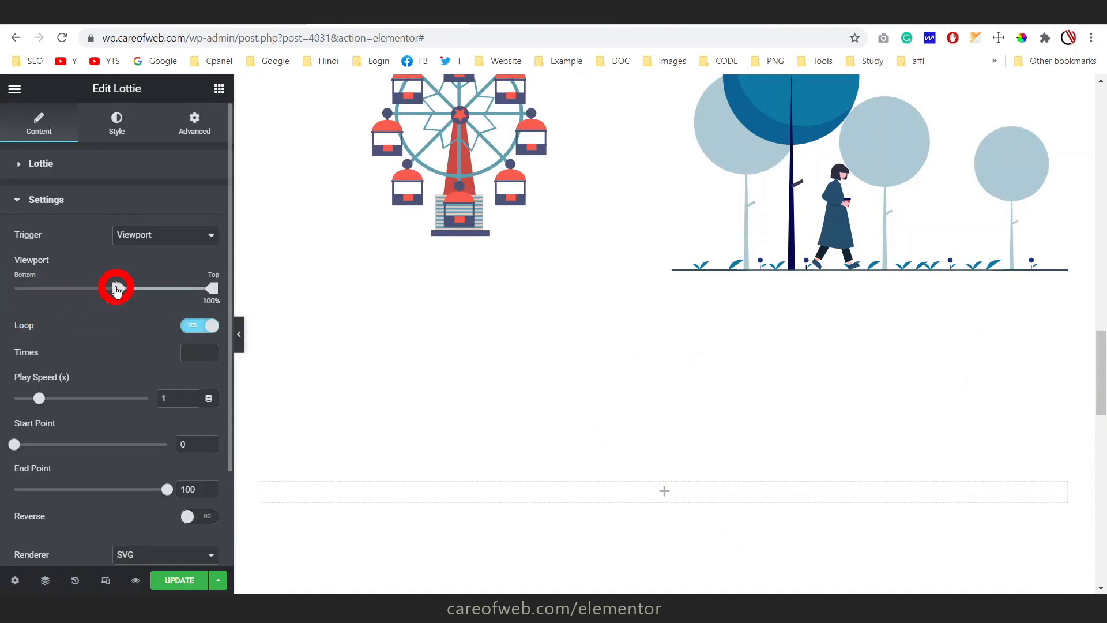
Preview the Ferris wheel page without the editing panel and check when the animation plays while scrolling
{"action": "key", "text": "ctrl+p"}
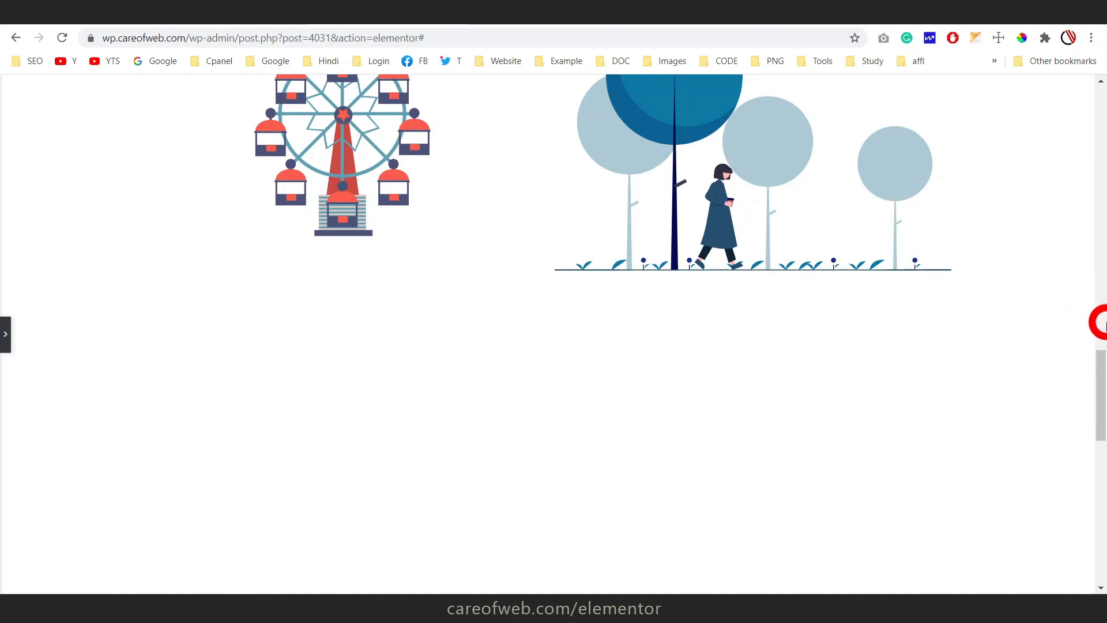
{"action": "scroll", "coordinate": [1105, 327], "scroll_direction": "down", "scroll_amount": 3}
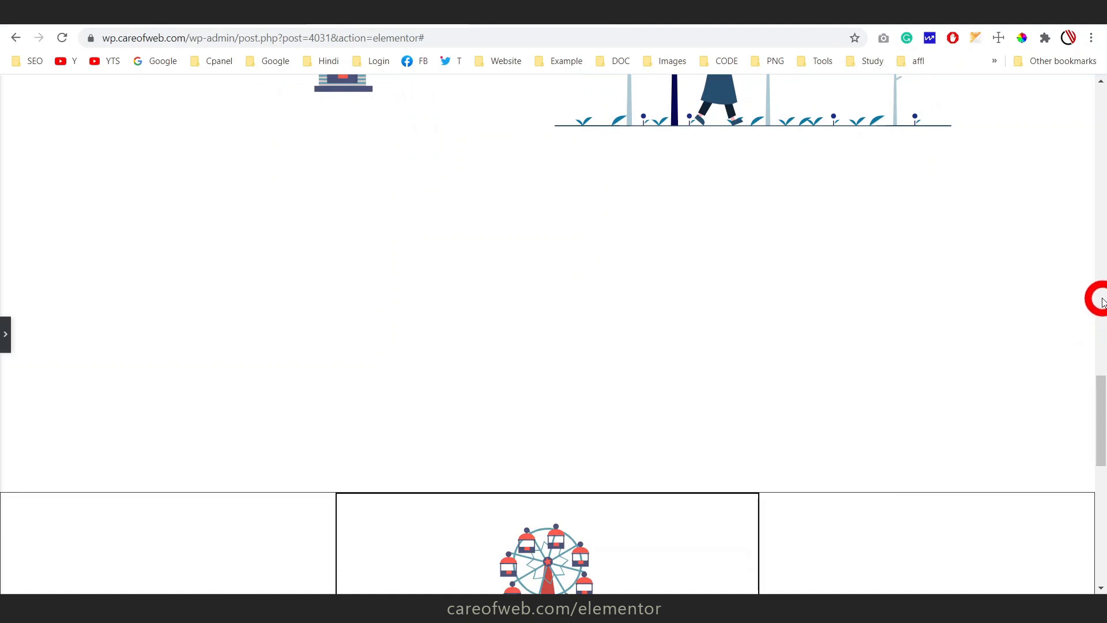
{"action": "scroll", "coordinate": [1103, 302], "scroll_direction": "down", "scroll_amount": 3}
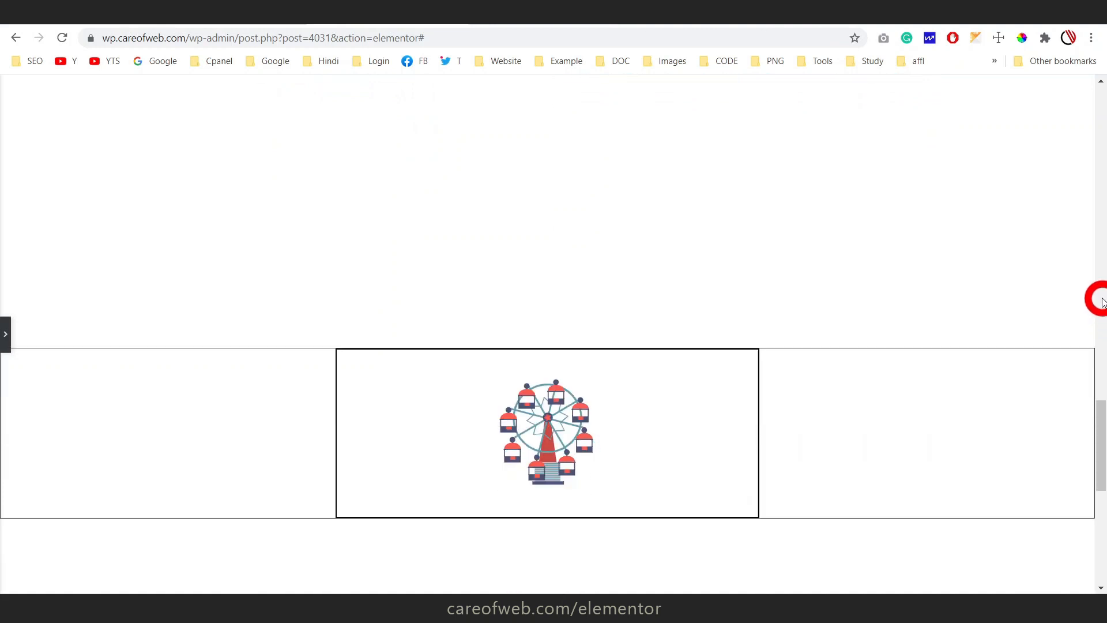
{"action": "scroll", "coordinate": [1103, 303], "scroll_direction": "down", "scroll_amount": 2}
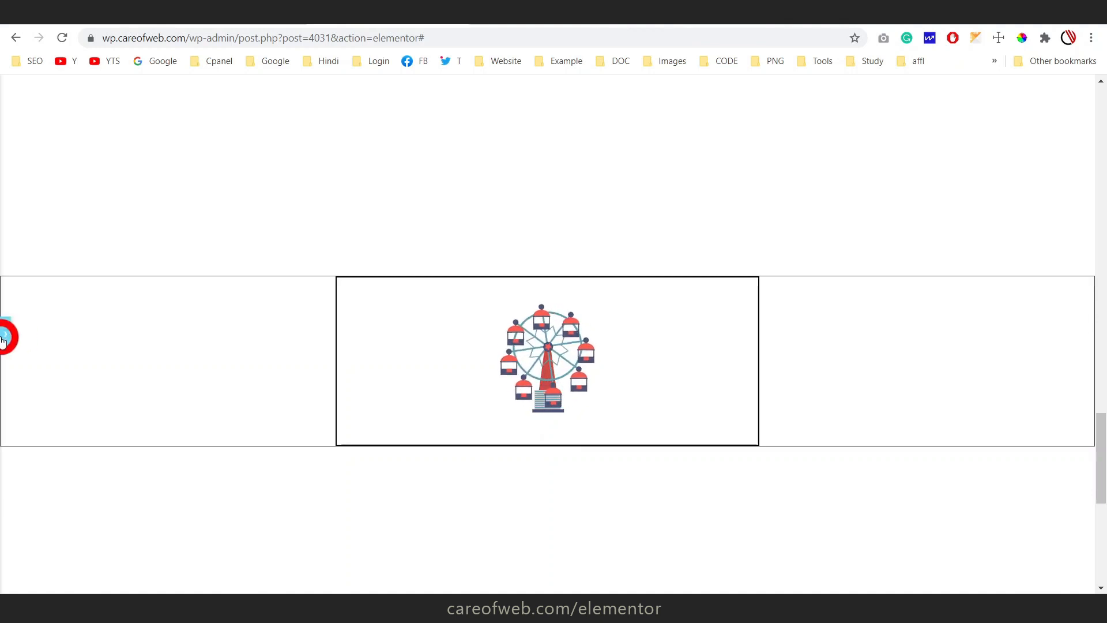
{"action": "left_click", "coordinate": [5, 333]}
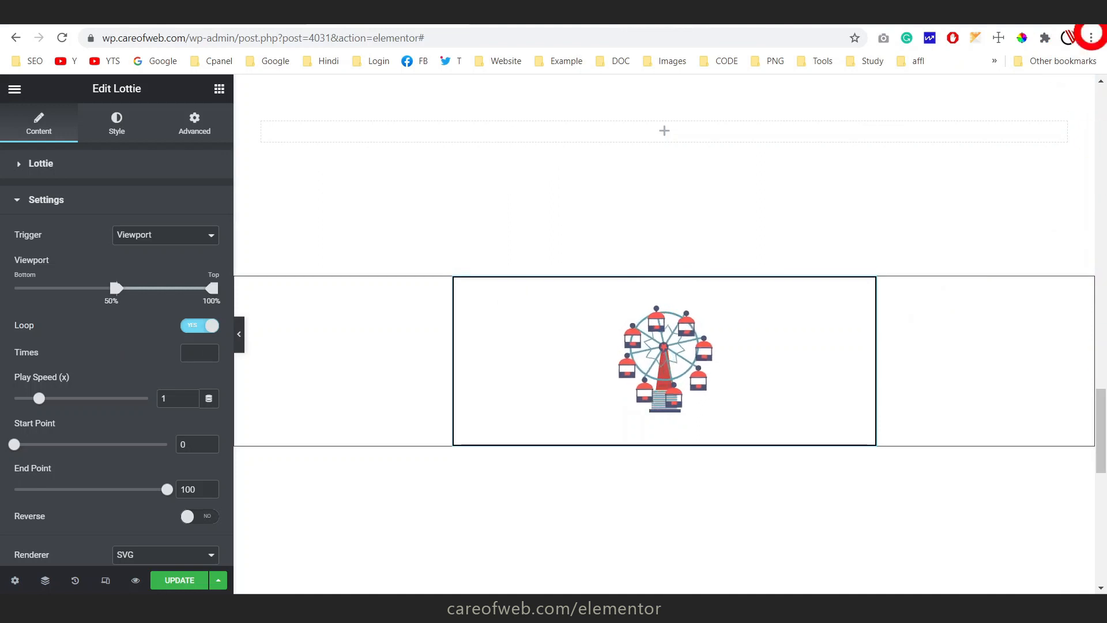
Set the top viewport limit of the Ferris wheel animation to 65% and preview its playback while scrolling
{"action": "left_click_drag", "start_coordinate": [212, 289], "coordinate": [143, 289]}
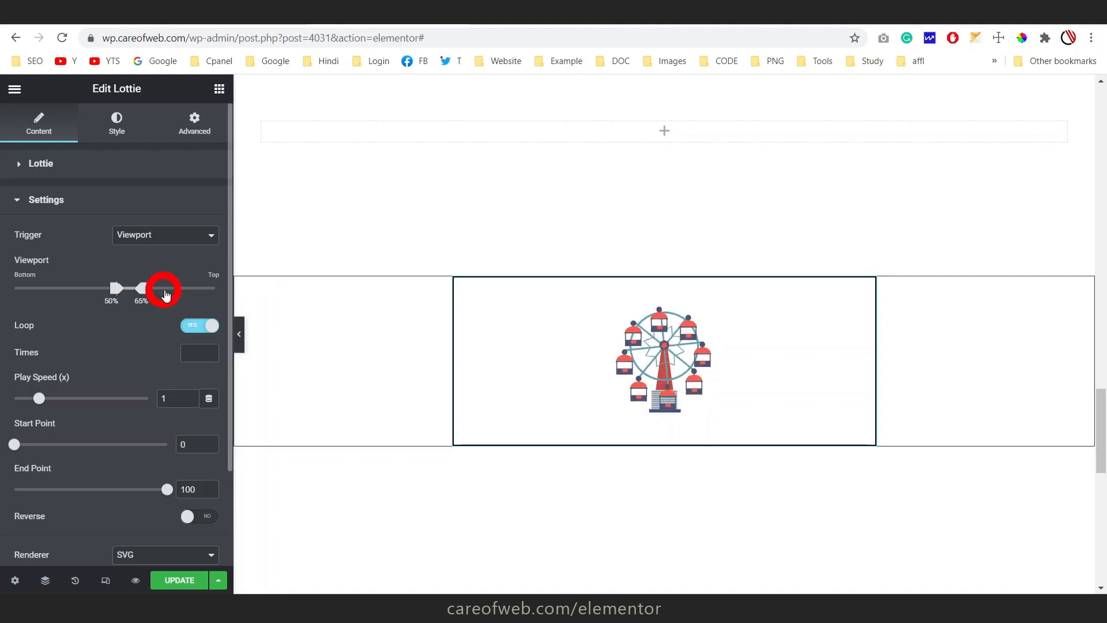
{"action": "left_click_drag", "start_coordinate": [151, 291], "coordinate": [142, 289]}
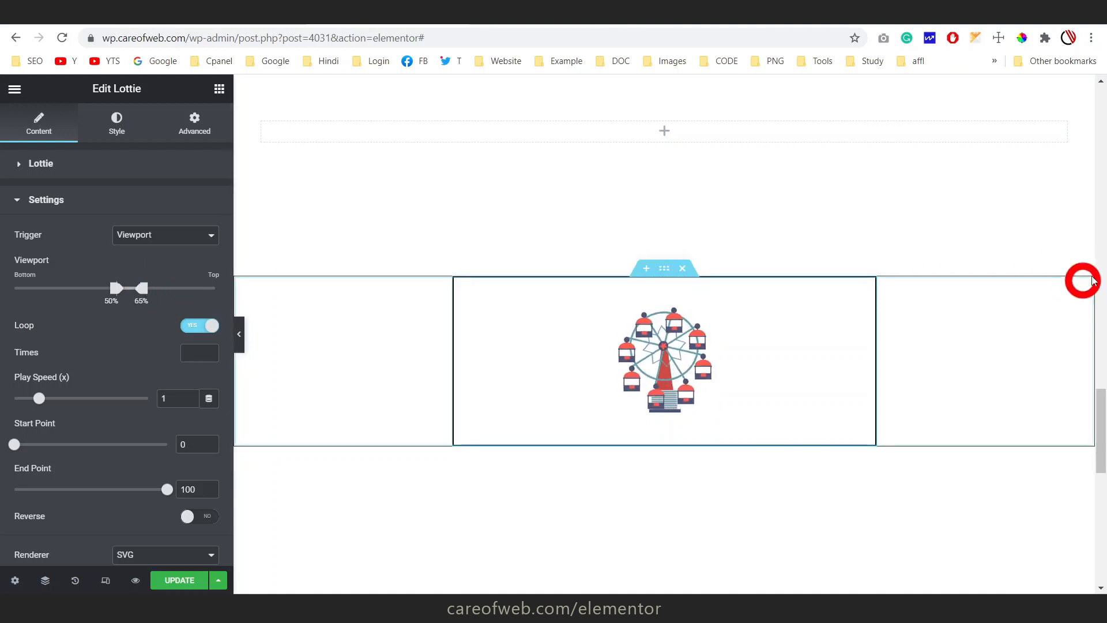
{"action": "left_click", "coordinate": [238, 334]}
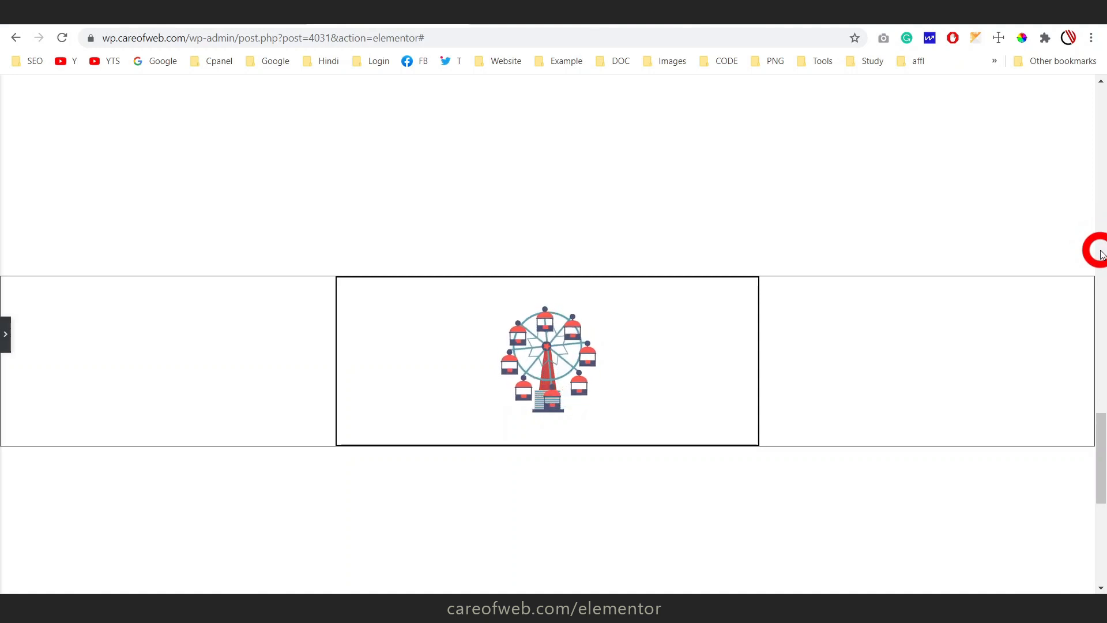
{"action": "scroll", "coordinate": [1103, 255], "scroll_direction": "down", "scroll_amount": 3}
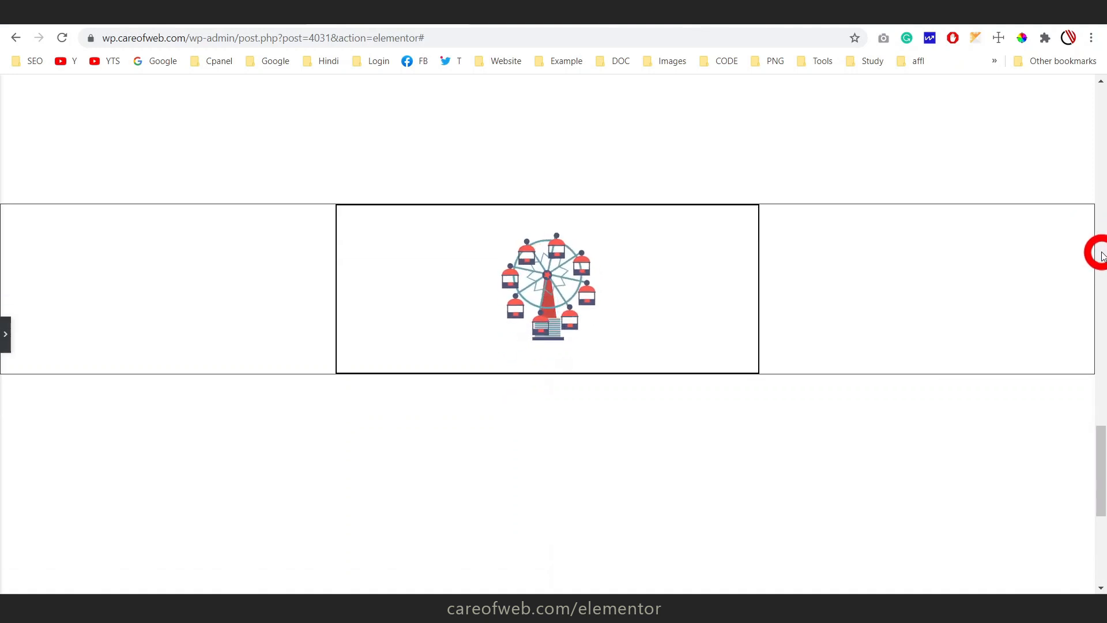
{"action": "scroll", "coordinate": [1102, 256], "scroll_direction": "down", "scroll_amount": 1}
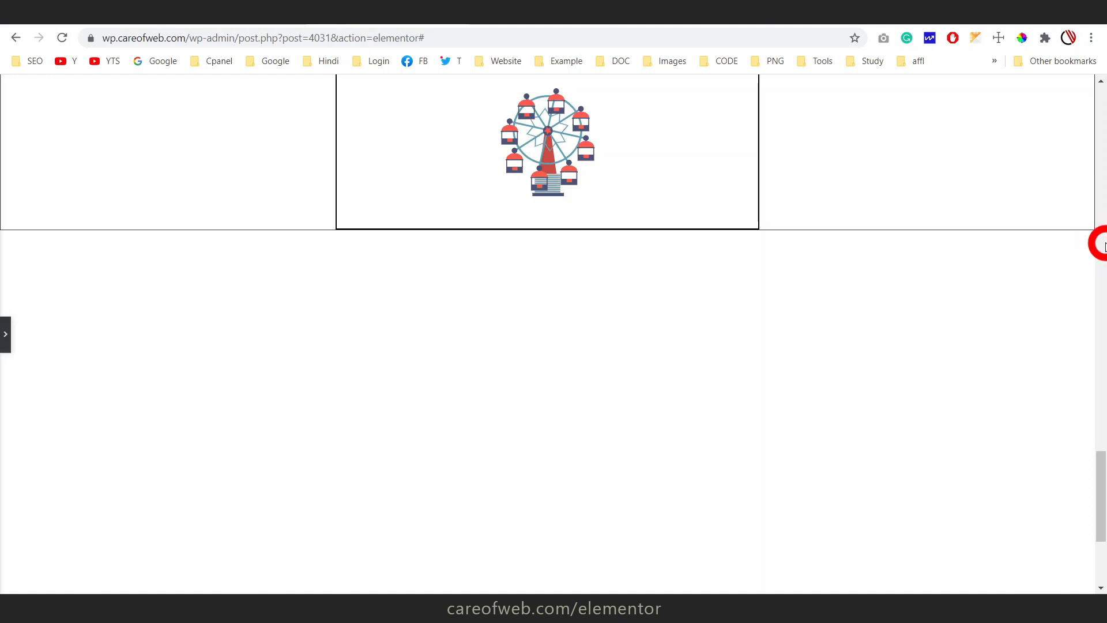
{"action": "scroll", "coordinate": [1104, 246], "scroll_direction": "up", "scroll_amount": 8}
{"action": "scroll", "coordinate": [1103, 239], "scroll_direction": "down", "scroll_amount": 2}
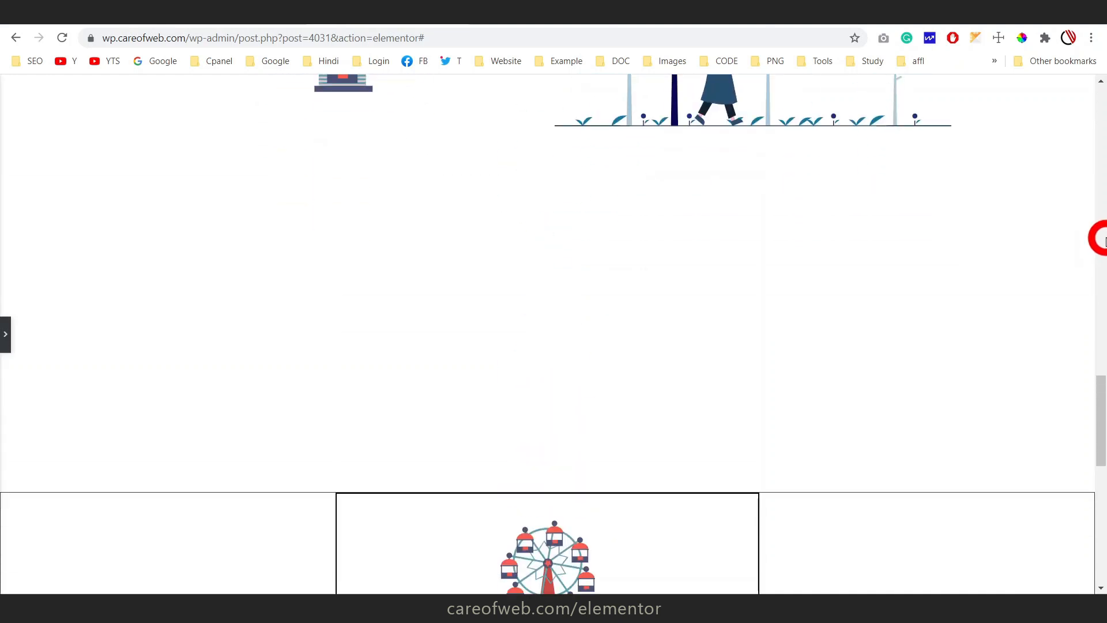
{"action": "left_click", "coordinate": [6, 334]}
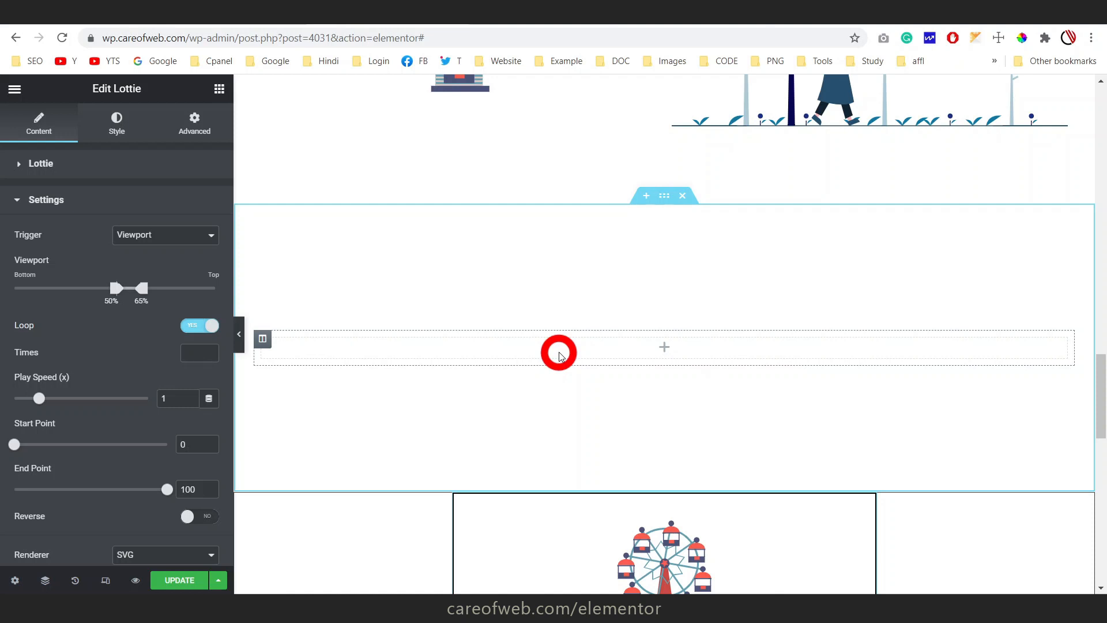
Return to the page with the web design animation and view its available trigger options
{"action": "left_click", "coordinate": [322, 87]}
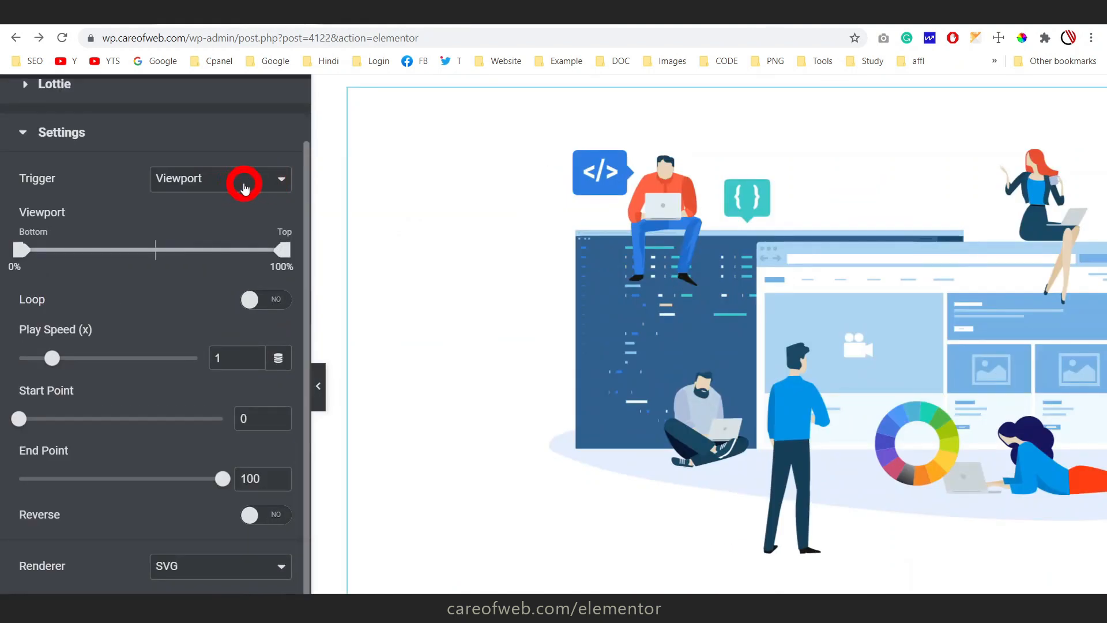
{"action": "left_click", "coordinate": [245, 188]}
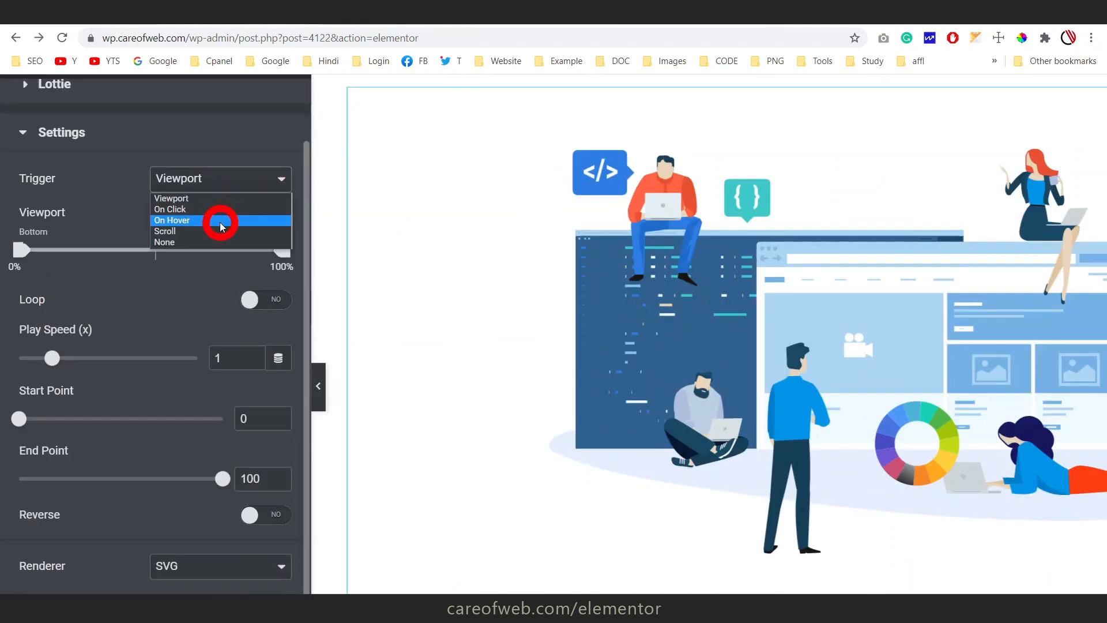
{"action": "left_click", "coordinate": [108, 204]}
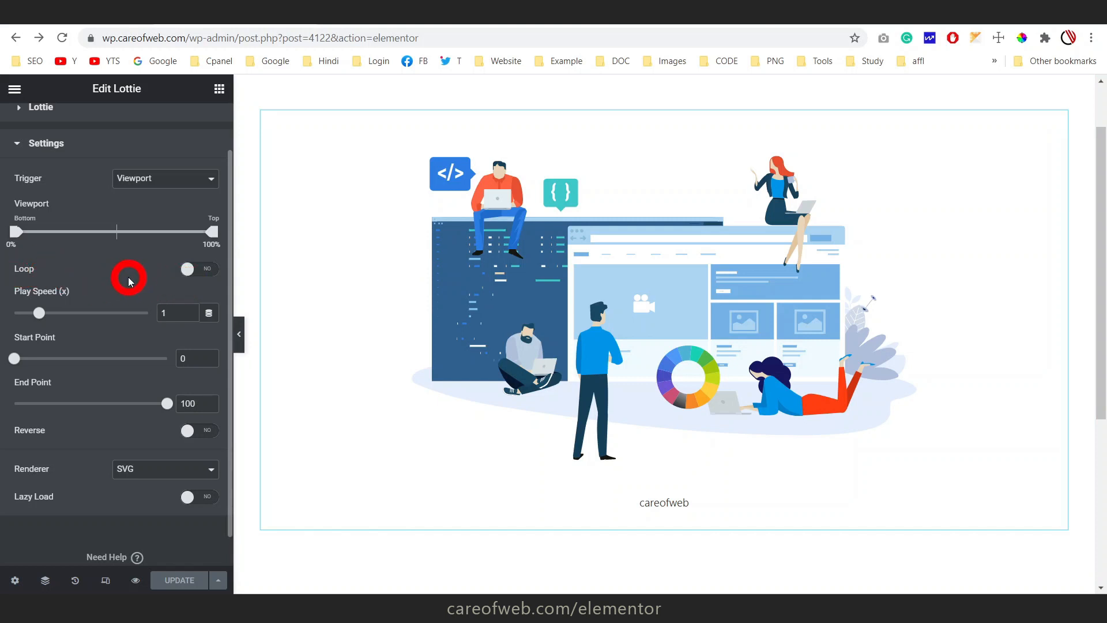
Turn on looping for the web design animation and check the trigger choices, keeping Viewport
{"action": "left_click", "coordinate": [206, 270]}
{"action": "left_click", "coordinate": [208, 271]}
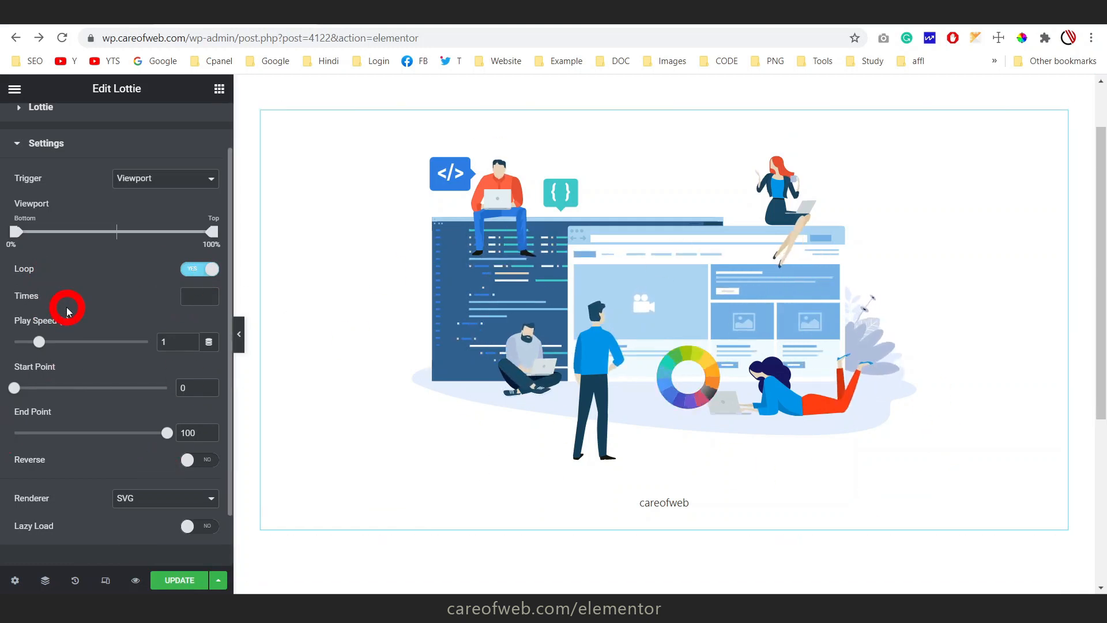
{"action": "left_click", "coordinate": [164, 178]}
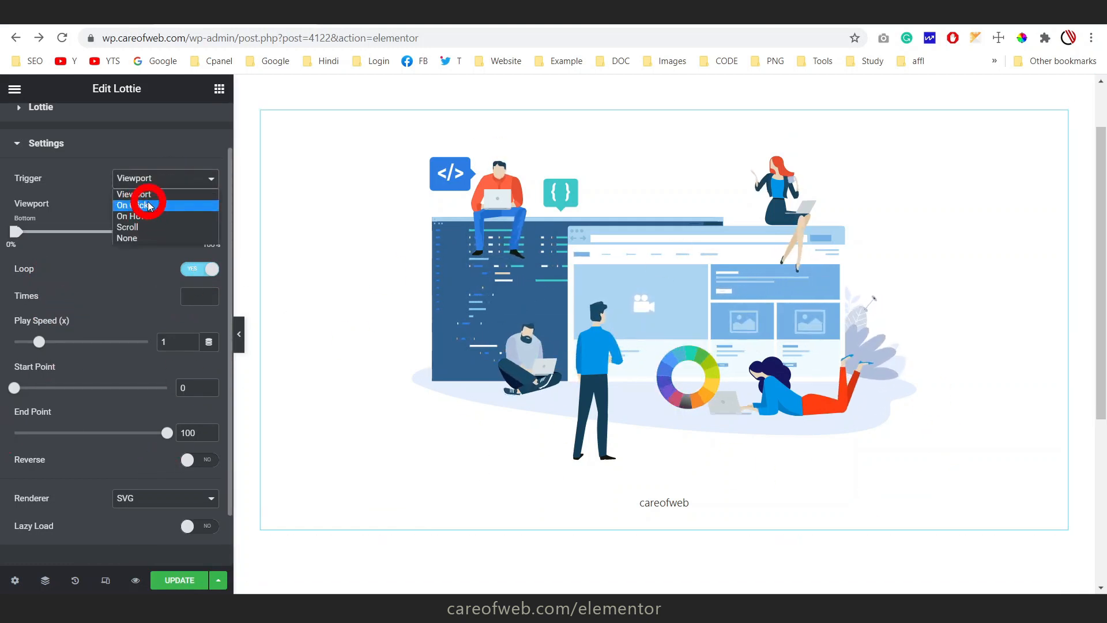
{"action": "left_click", "coordinate": [89, 202]}
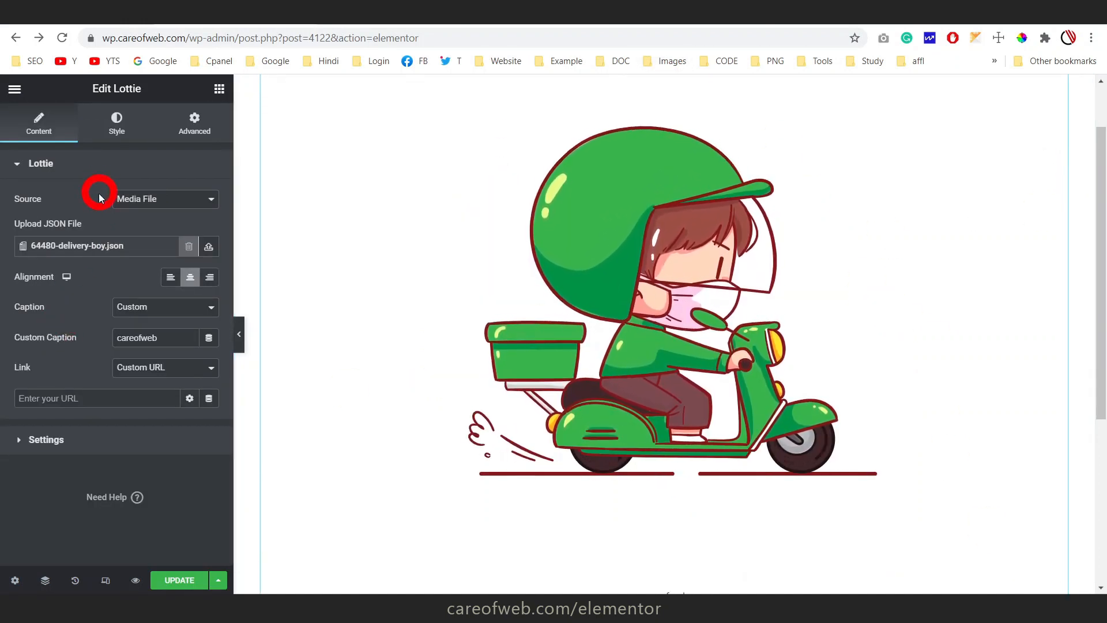
Set the delivery boy animation's trigger to On Click and preview it without the editing panel
{"action": "left_click", "coordinate": [20, 442]}
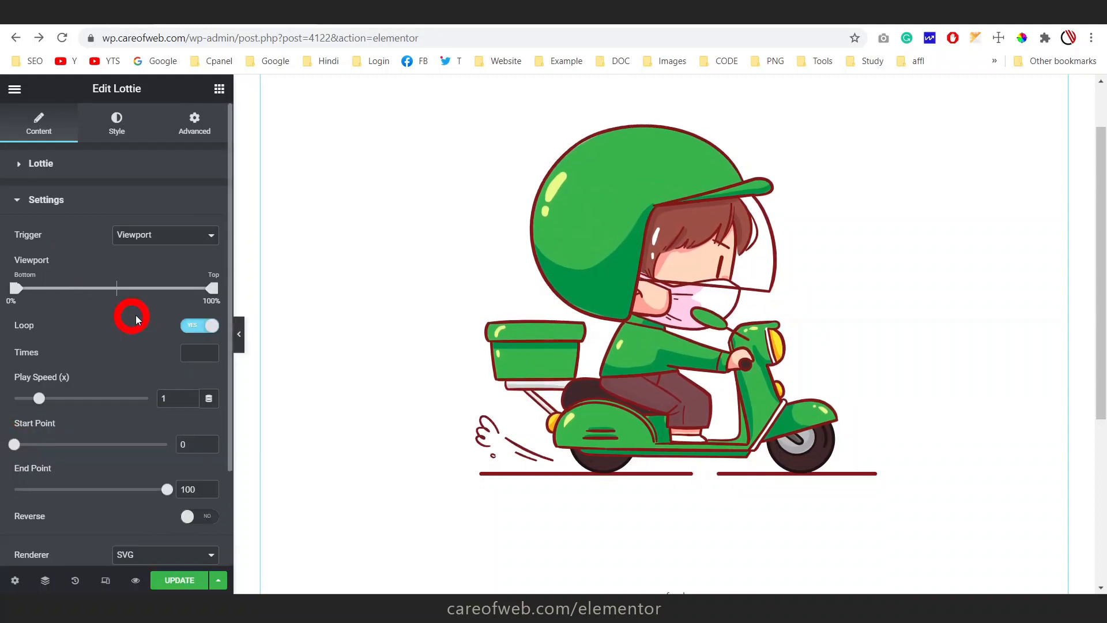
{"action": "left_click", "coordinate": [185, 237]}
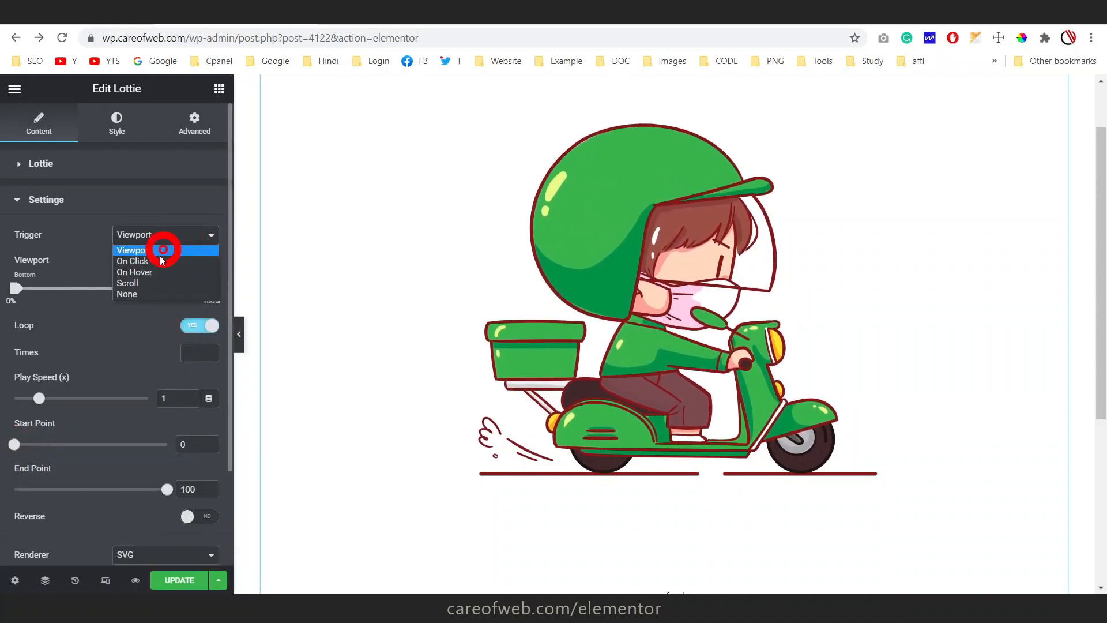
{"action": "left_click", "coordinate": [156, 258]}
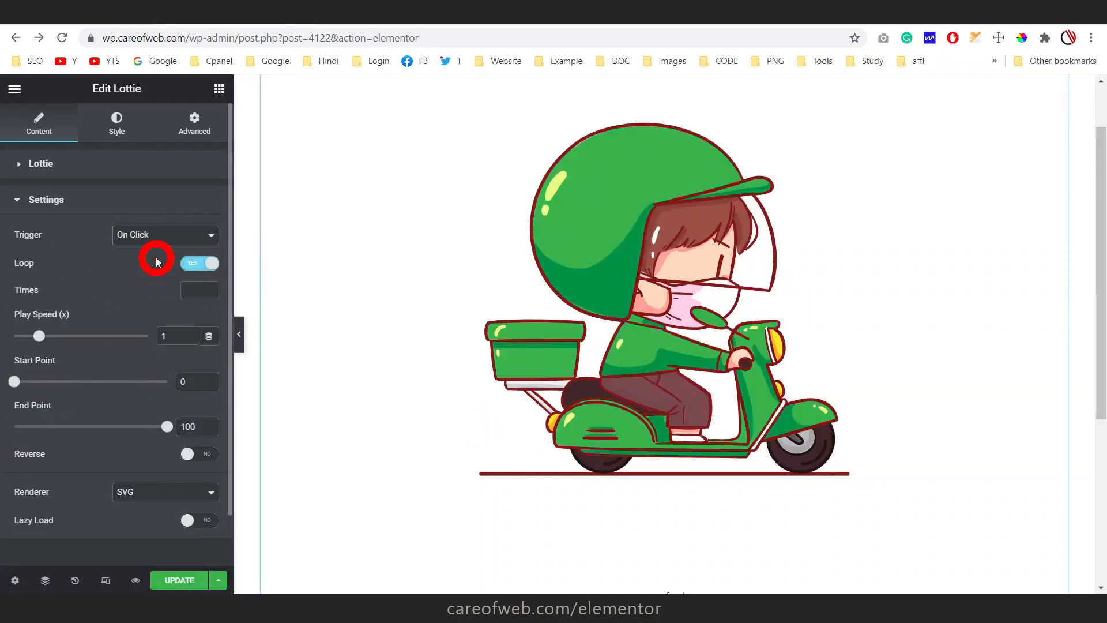
{"action": "left_click", "coordinate": [241, 341]}
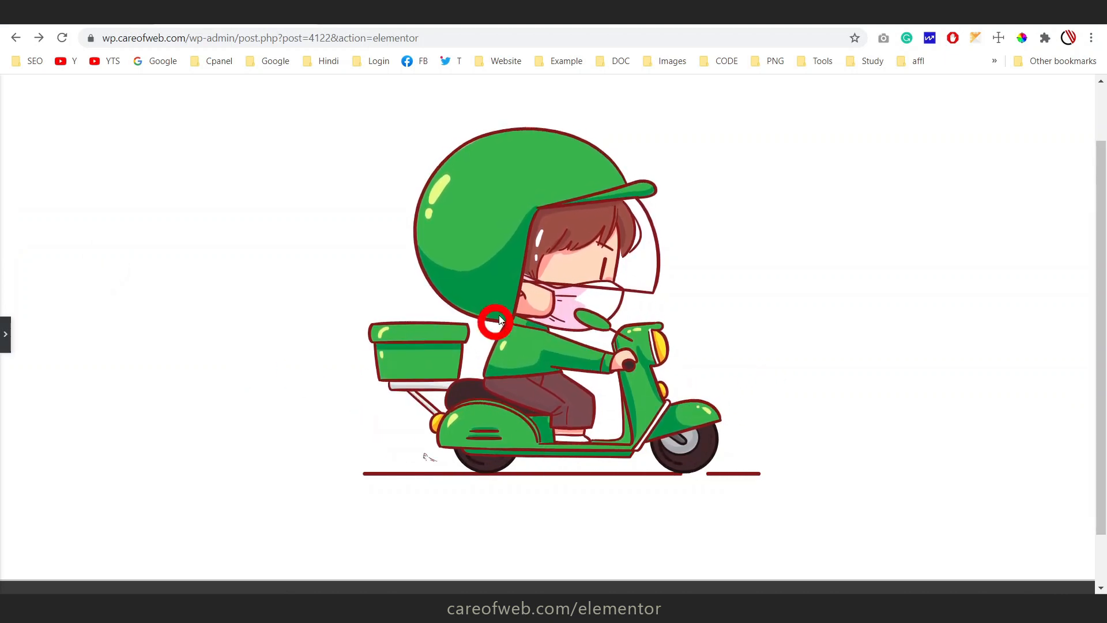
{"action": "left_click", "coordinate": [6, 332]}
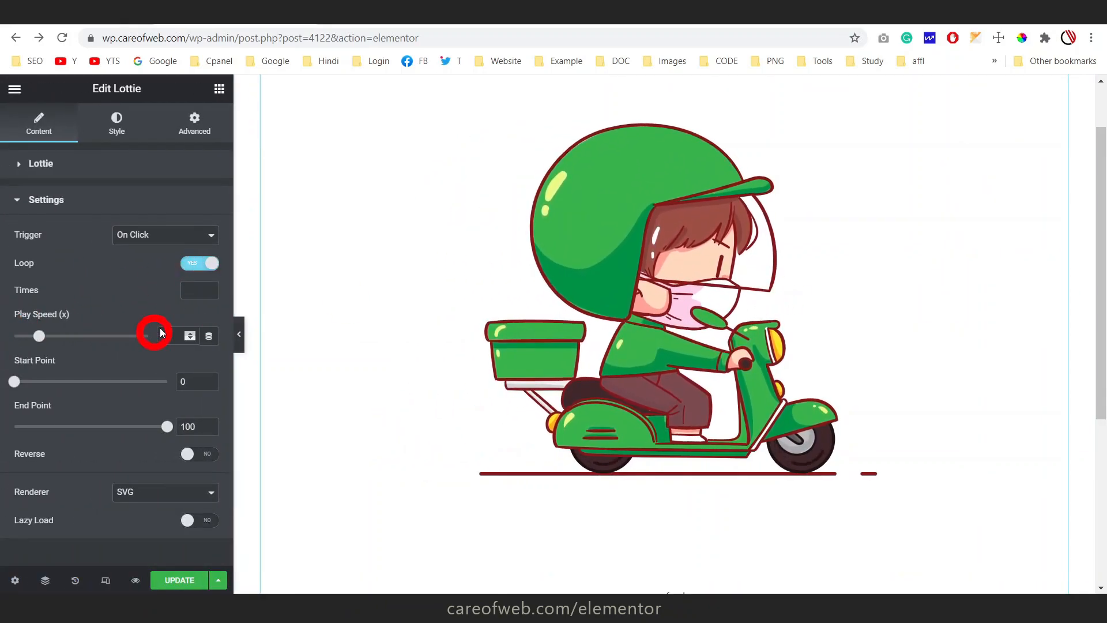
Limit the delivery boy animation's loop to 1 time and preview it without the editing panel
{"action": "left_click", "coordinate": [187, 289]}
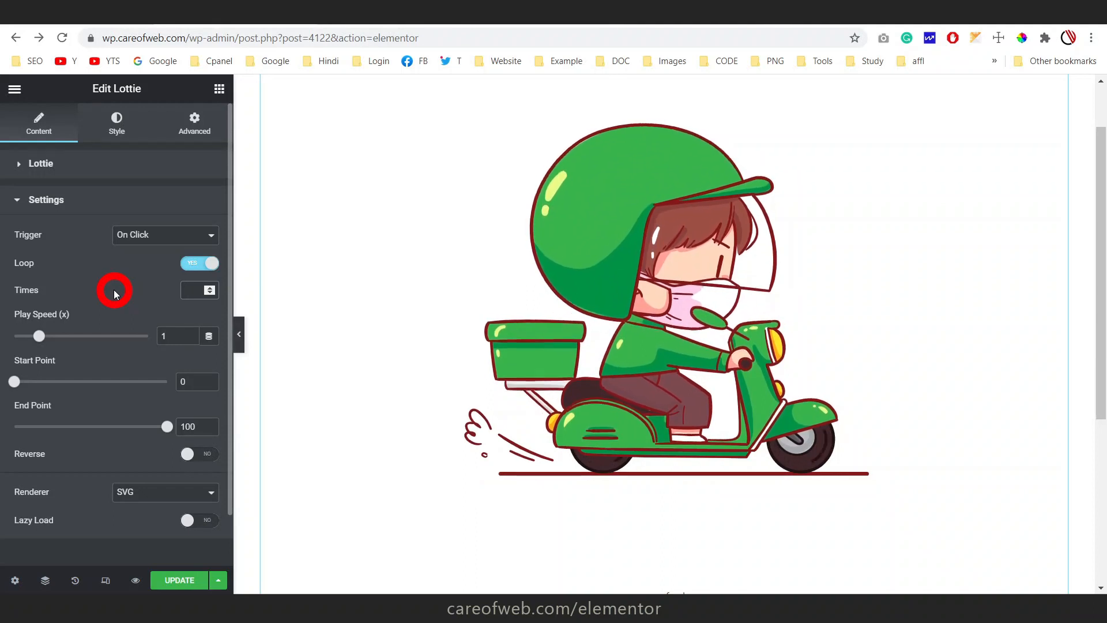
{"action": "type", "text": "1"}
{"action": "left_click", "coordinate": [241, 335]}
{"action": "left_click", "coordinate": [239, 336]}
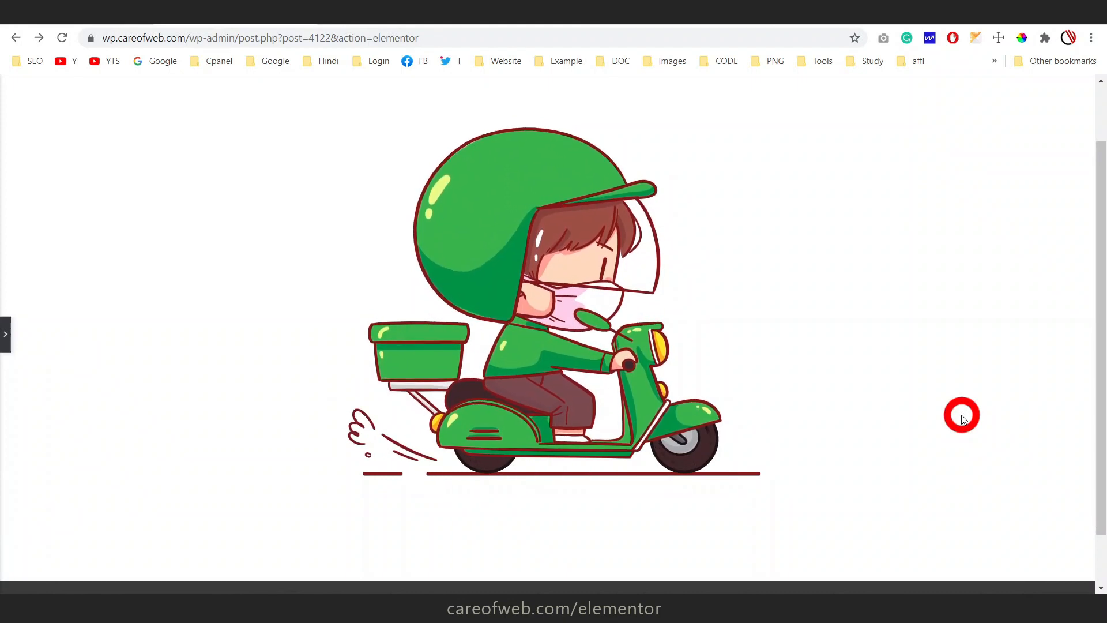
{"action": "left_click", "coordinate": [5, 339]}
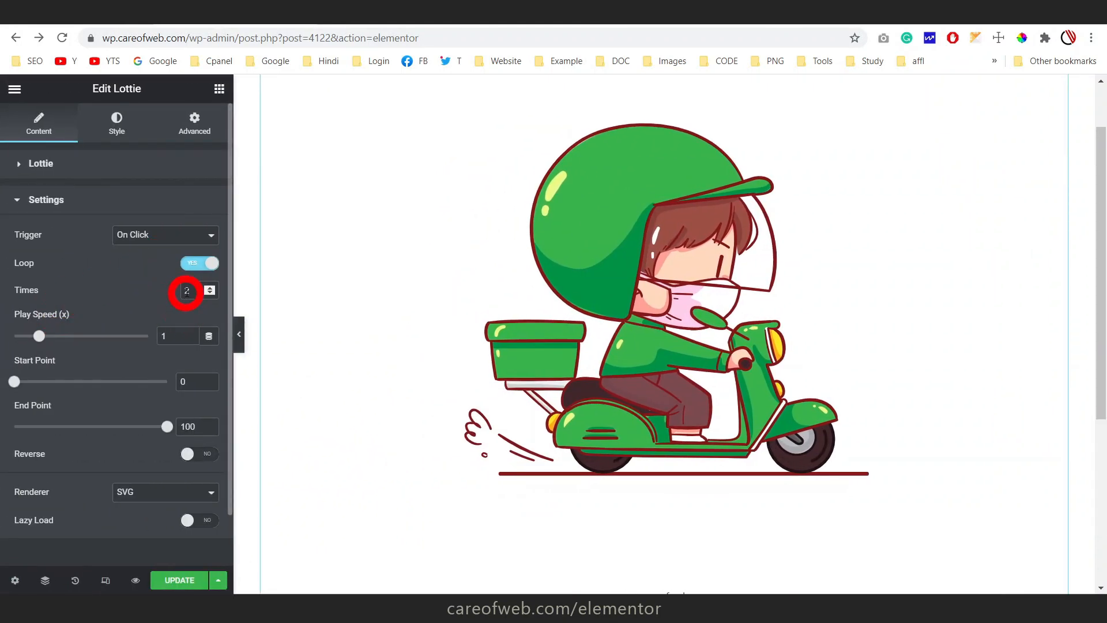
Clear the delivery boy animation's loop limit, set its play speed to 5 and play it on the canvas
{"action": "scroll", "coordinate": [74, 255], "scroll_direction": "down", "scroll_amount": 1}
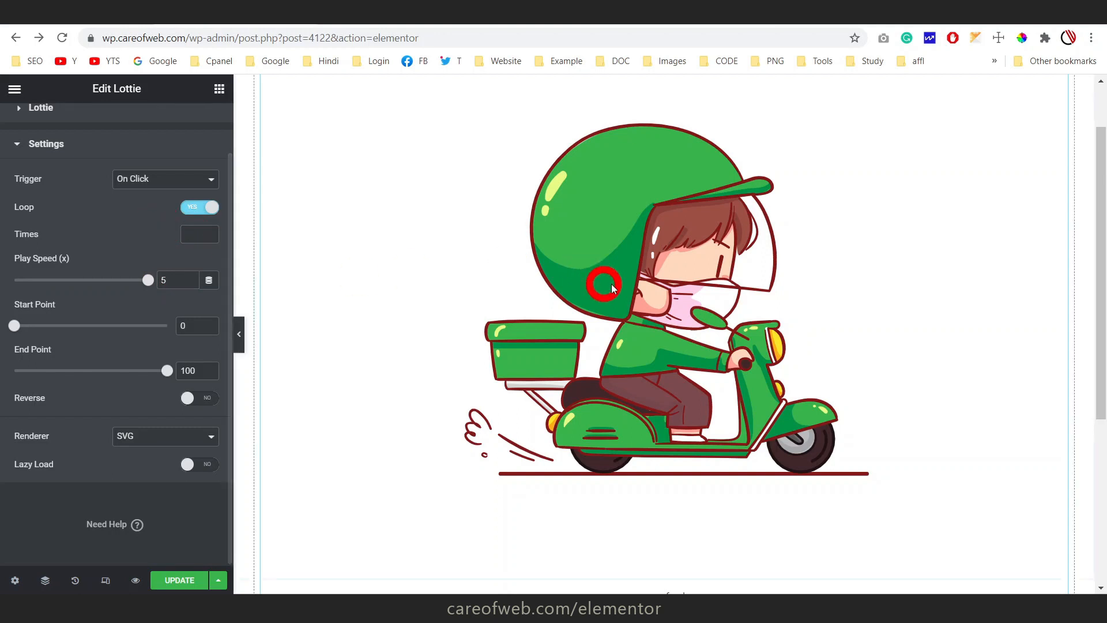
{"action": "left_click", "coordinate": [632, 282]}
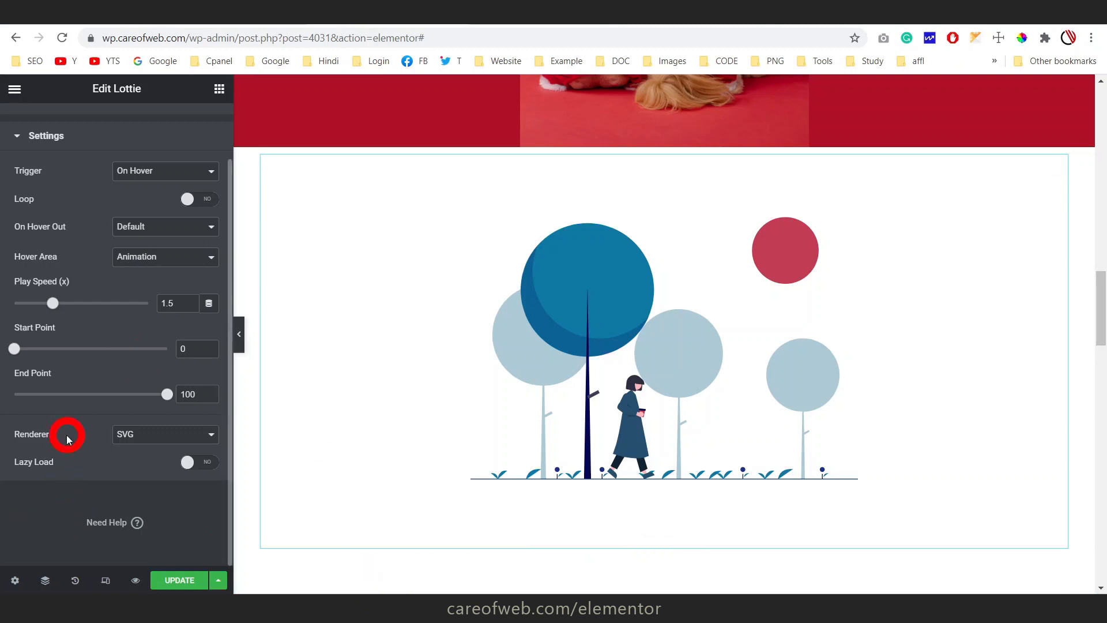
Set the walking woman animation's start point to 50 and end point to 70, previewing its hover playback
{"action": "mouse_move", "coordinate": [618, 403]}
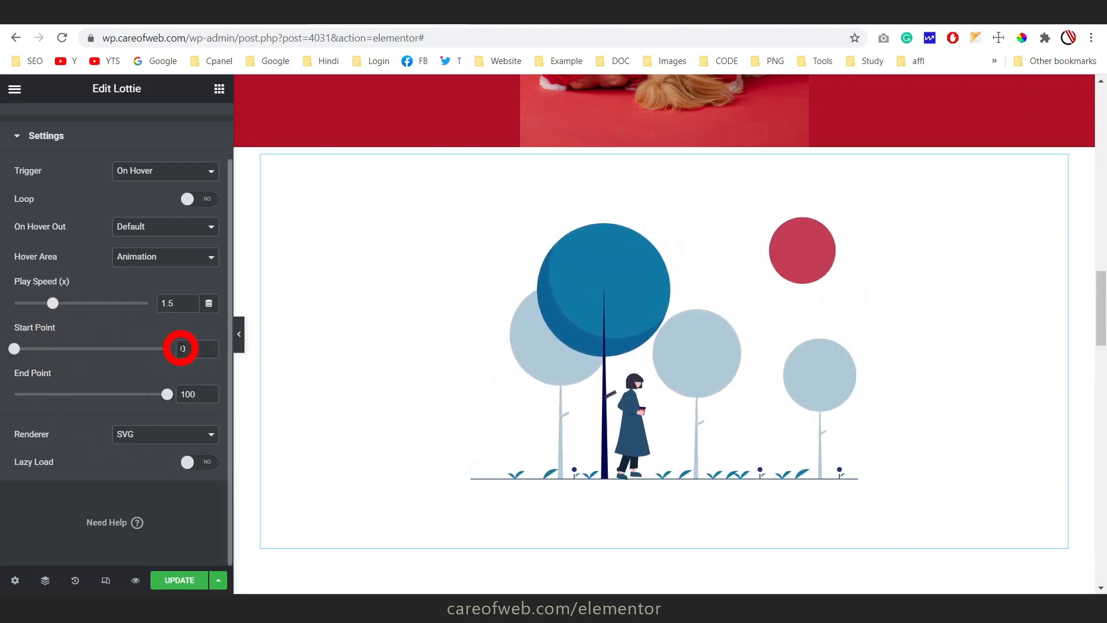
{"action": "left_click", "coordinate": [188, 348]}
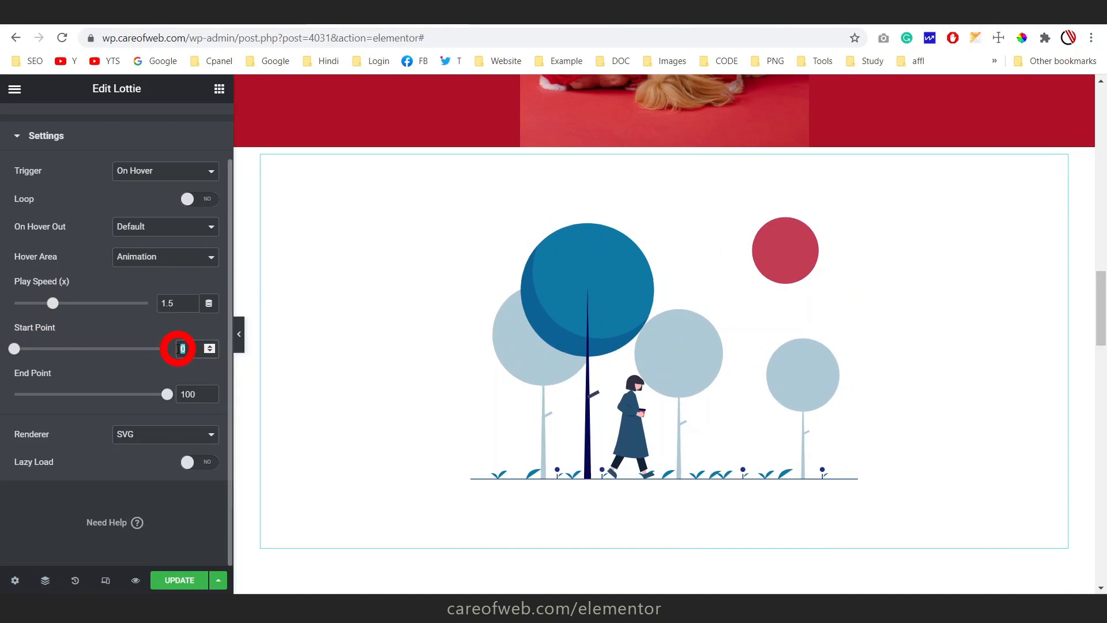
{"action": "type", "text": "50"}
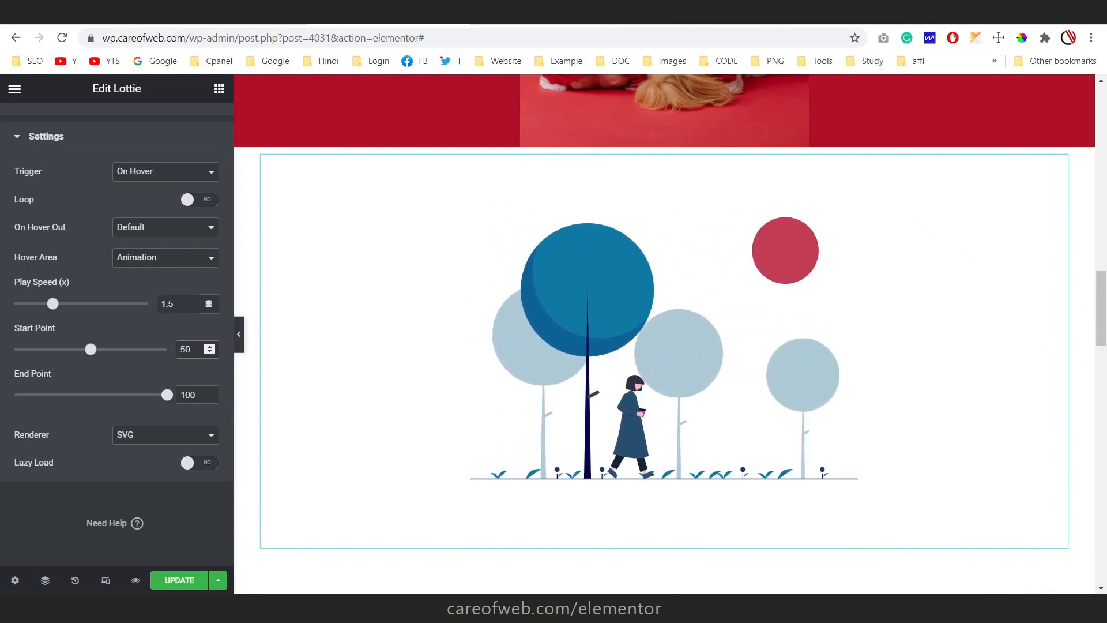
{"action": "left_click", "coordinate": [69, 358]}
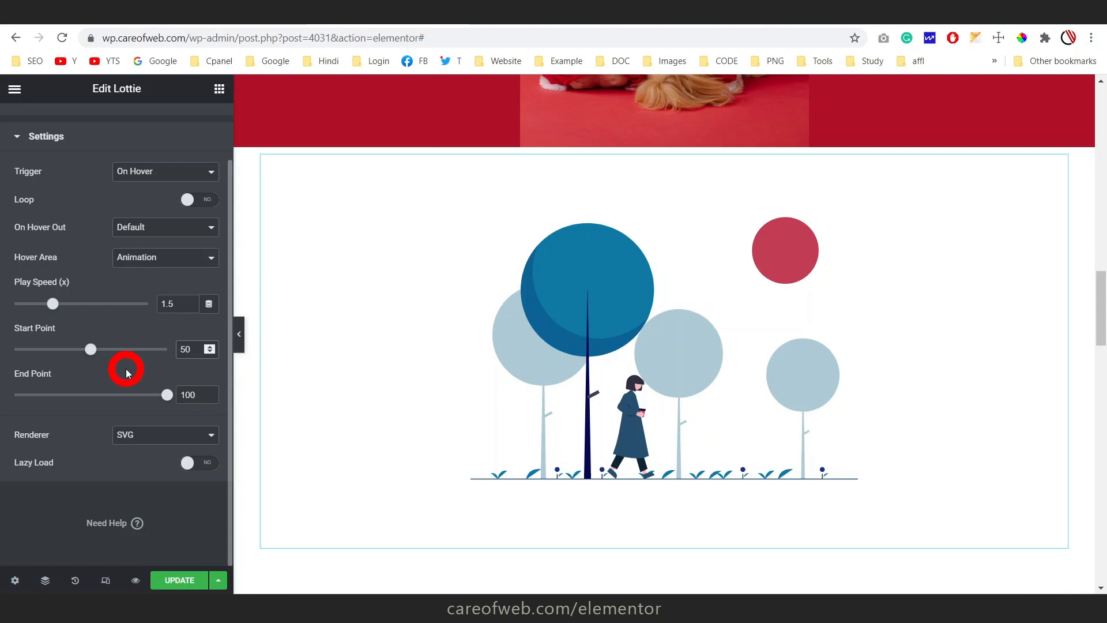
{"action": "mouse_move", "coordinate": [735, 377]}
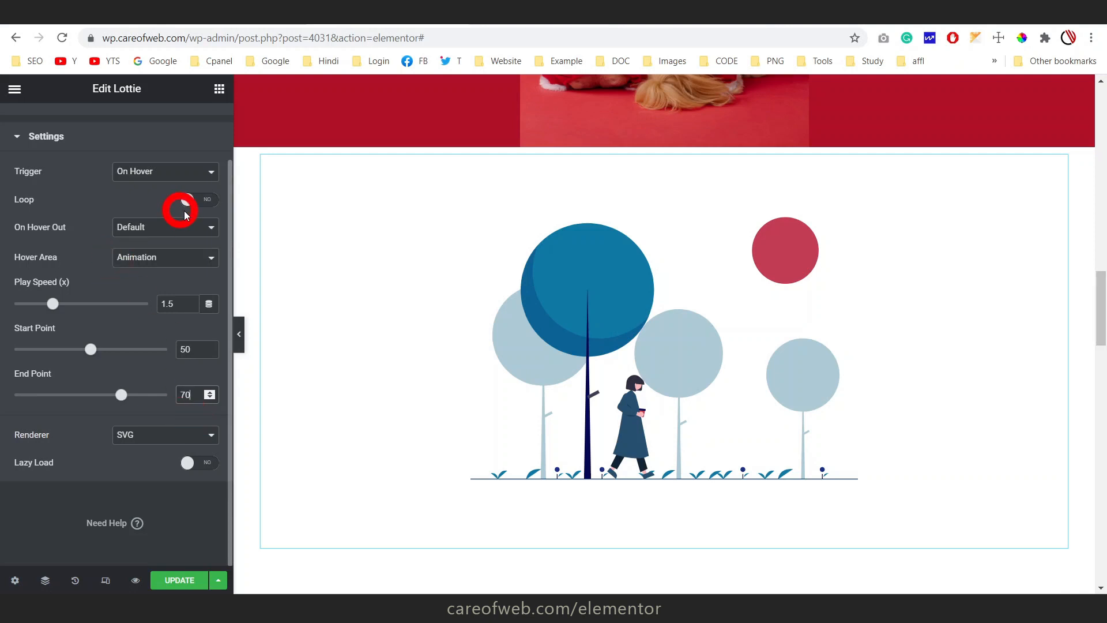
Turn on looping for the walking woman animation and preview the shortened segment on the canvas
{"action": "left_click", "coordinate": [205, 202]}
{"action": "left_click", "coordinate": [729, 397]}
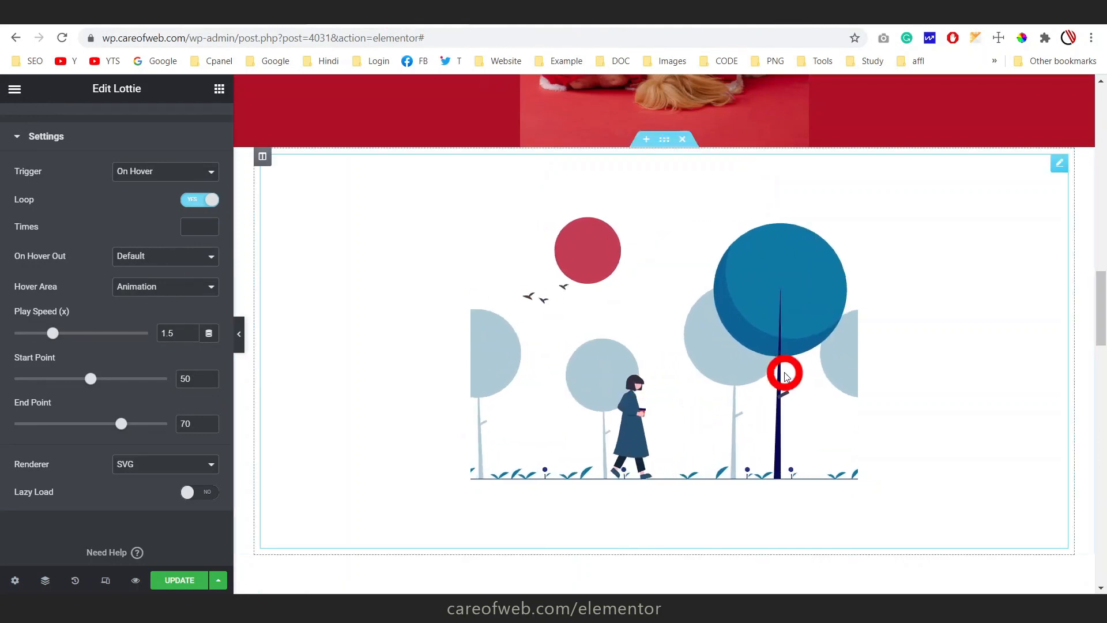
Set the walking woman animation's range to 0–100 and enable Reverse under the Viewport trigger
{"action": "left_click", "coordinate": [162, 256]}
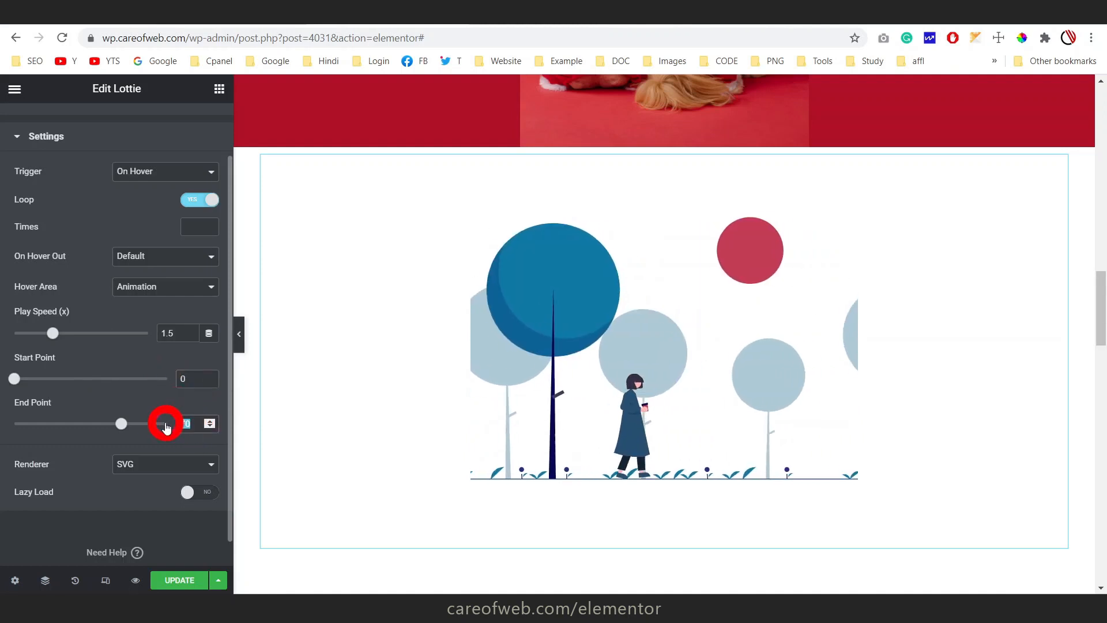
{"action": "type", "text": "100"}
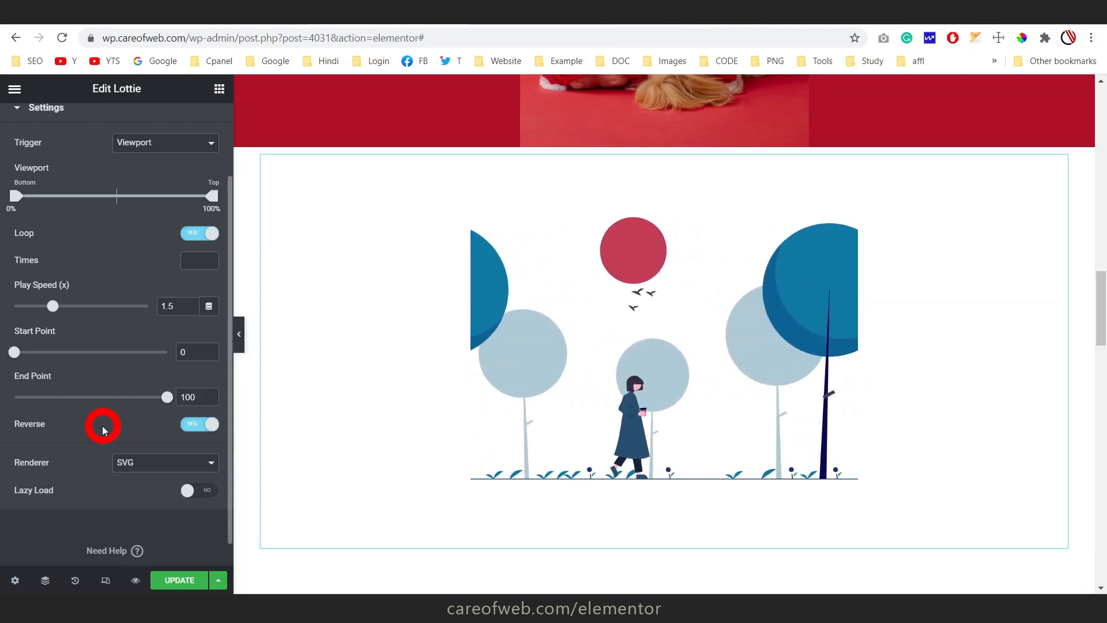
Preview the walking woman animation playing in reverse on the page
{"action": "scroll", "coordinate": [968, 419], "scroll_direction": "up", "scroll_amount": 3}
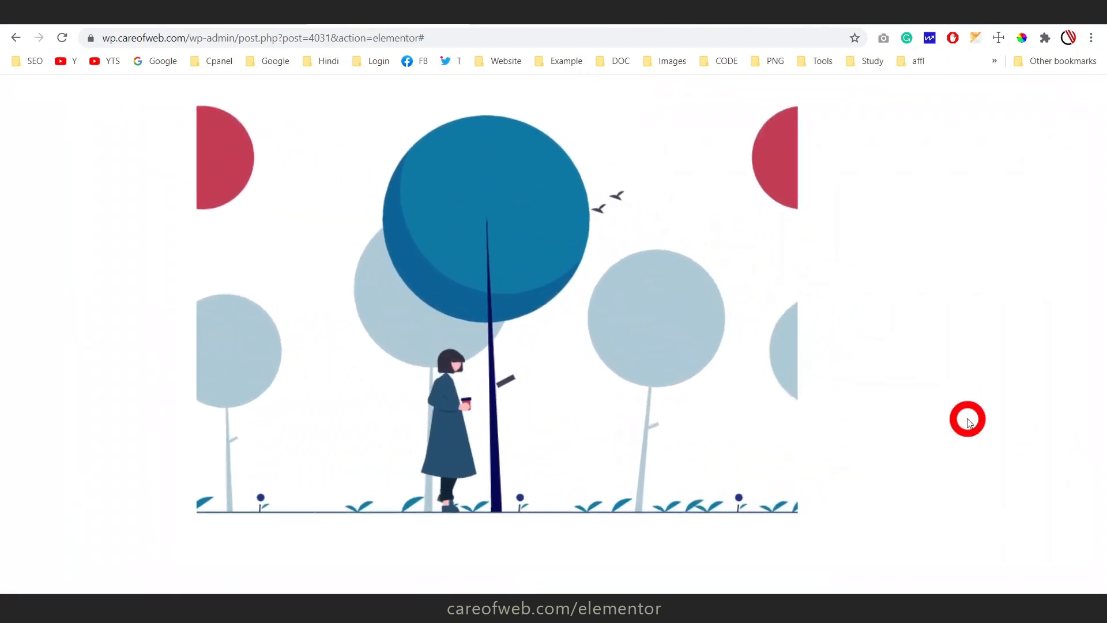
{"action": "scroll", "coordinate": [968, 420], "scroll_direction": "down", "scroll_amount": 1}
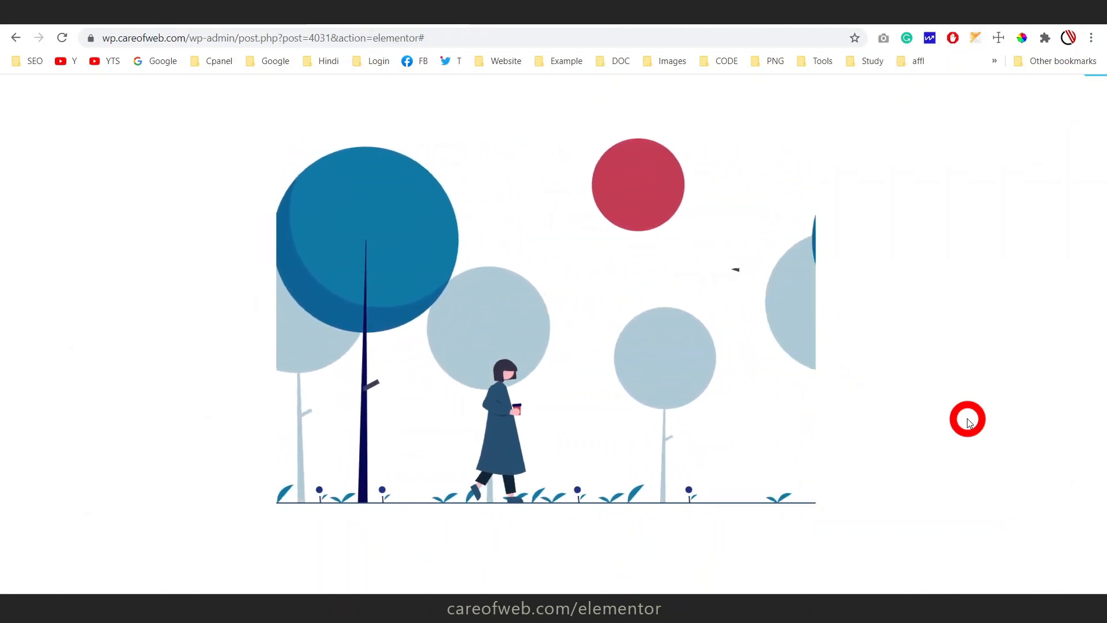
{"action": "scroll", "coordinate": [968, 420], "scroll_direction": "down", "scroll_amount": 2}
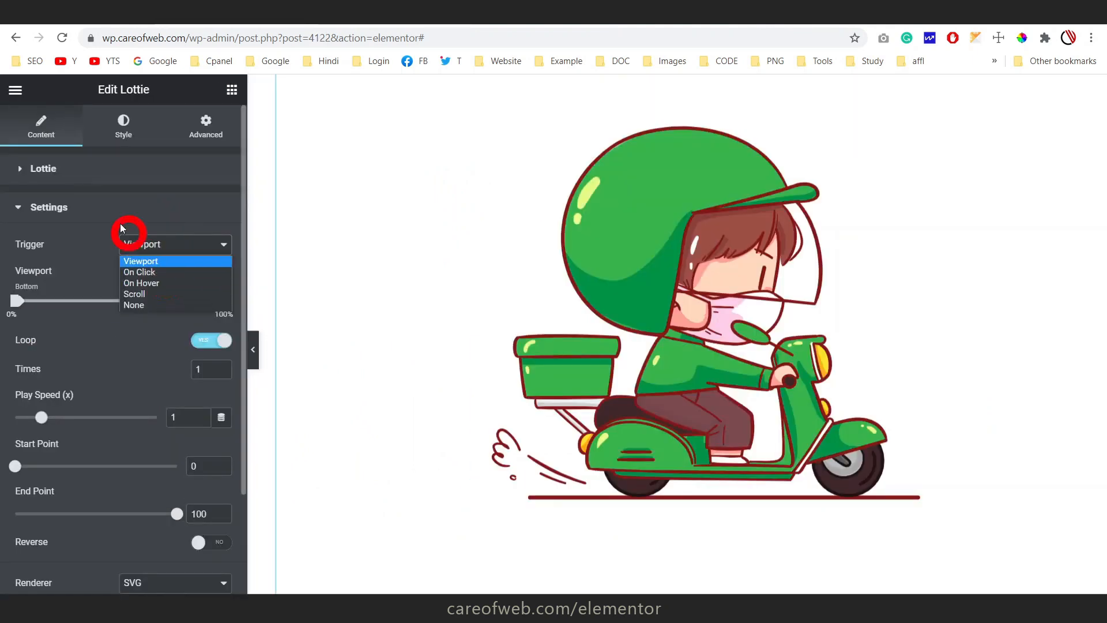
Set the trigger of the hearts animation in the first column to On Hover
{"action": "left_click", "coordinate": [114, 214]}
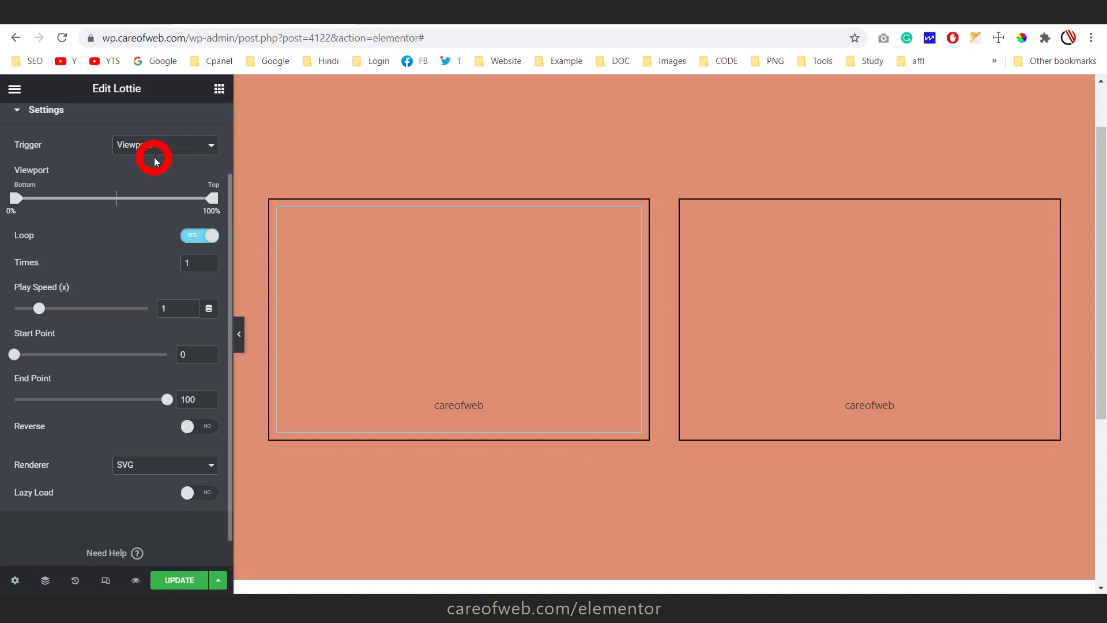
{"action": "left_click", "coordinate": [174, 149]}
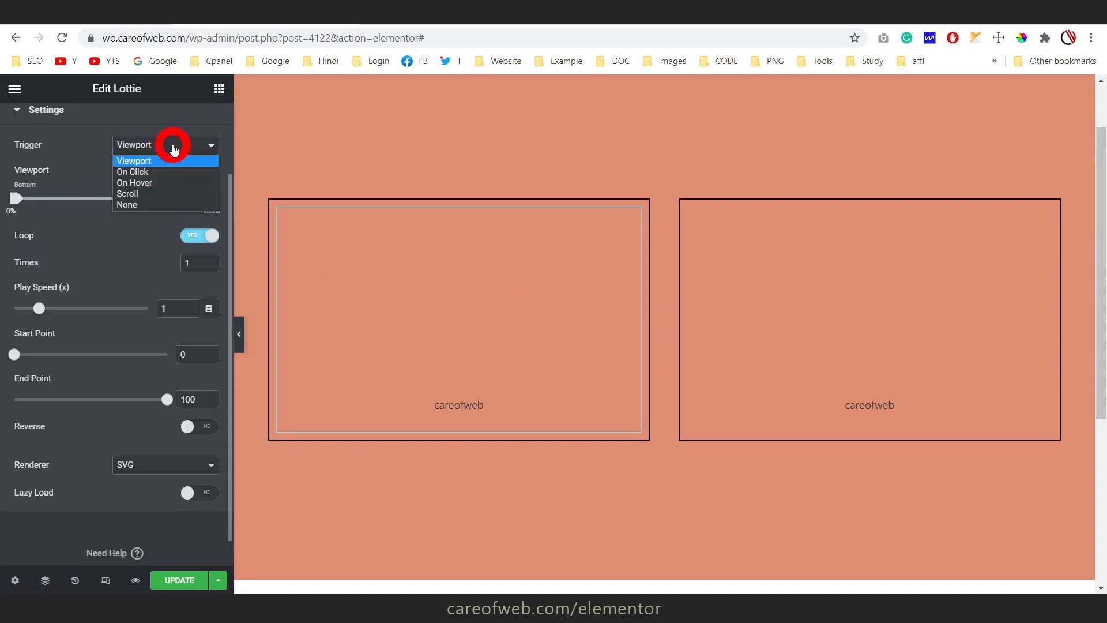
{"action": "left_click", "coordinate": [165, 183]}
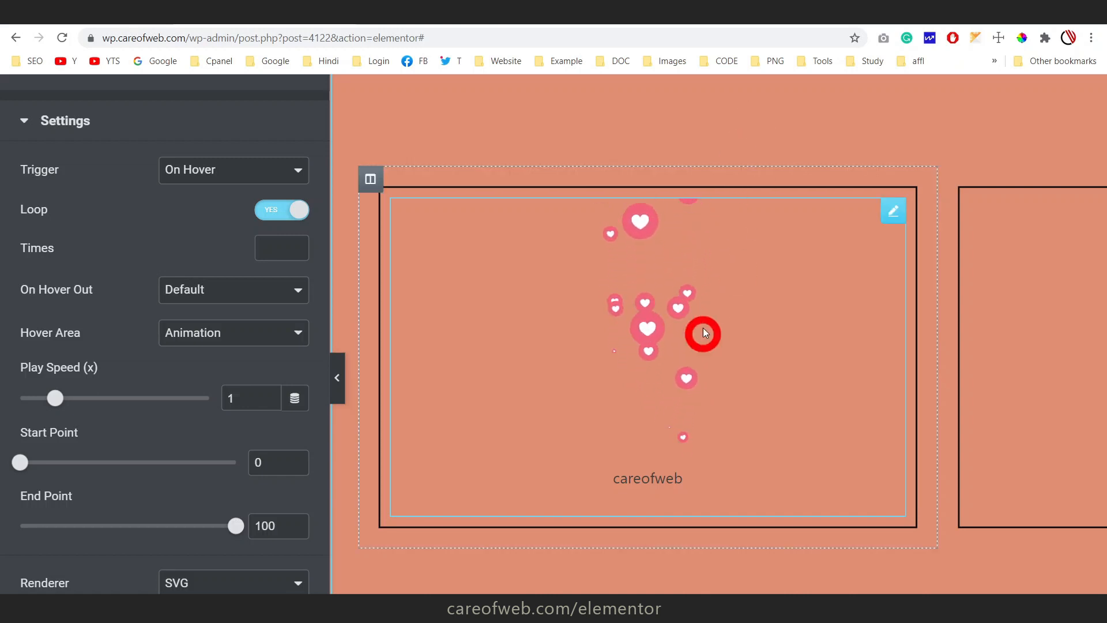
Try Reverse and Pause as the first hearts animation's On Hover Out behaviour, previewing the reverse playback
{"action": "left_click", "coordinate": [248, 294]}
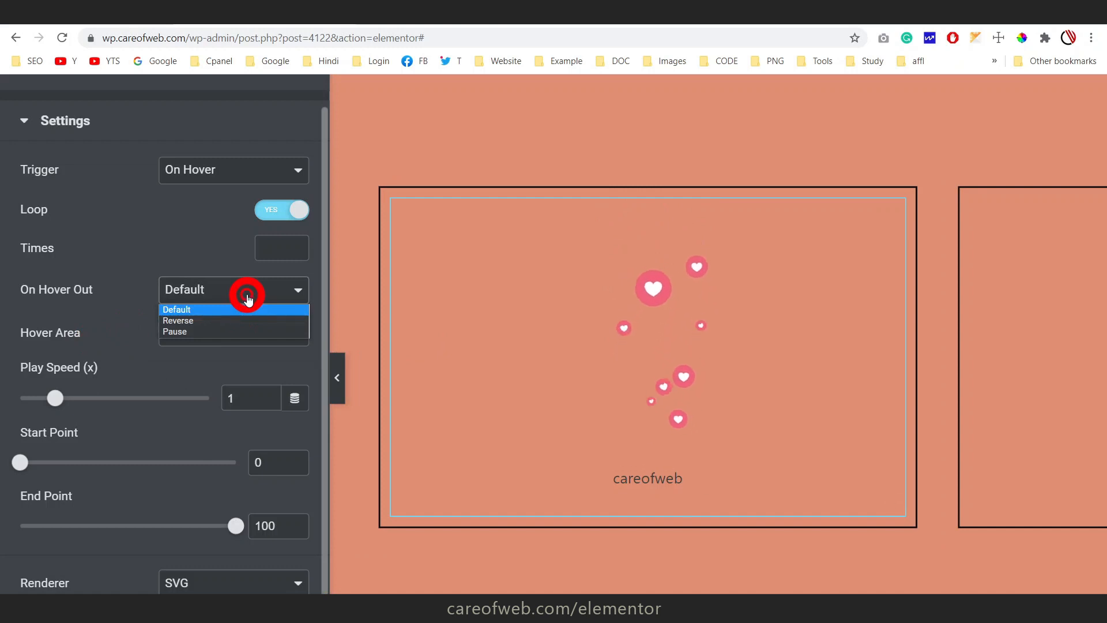
{"action": "left_click", "coordinate": [215, 326]}
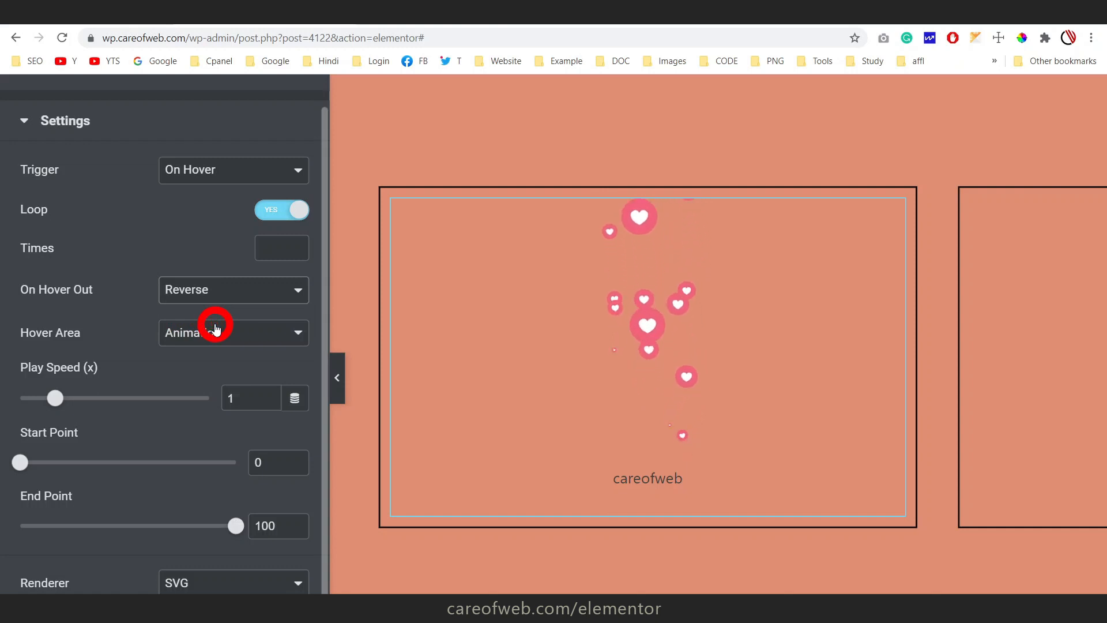
{"action": "mouse_move", "coordinate": [673, 332]}
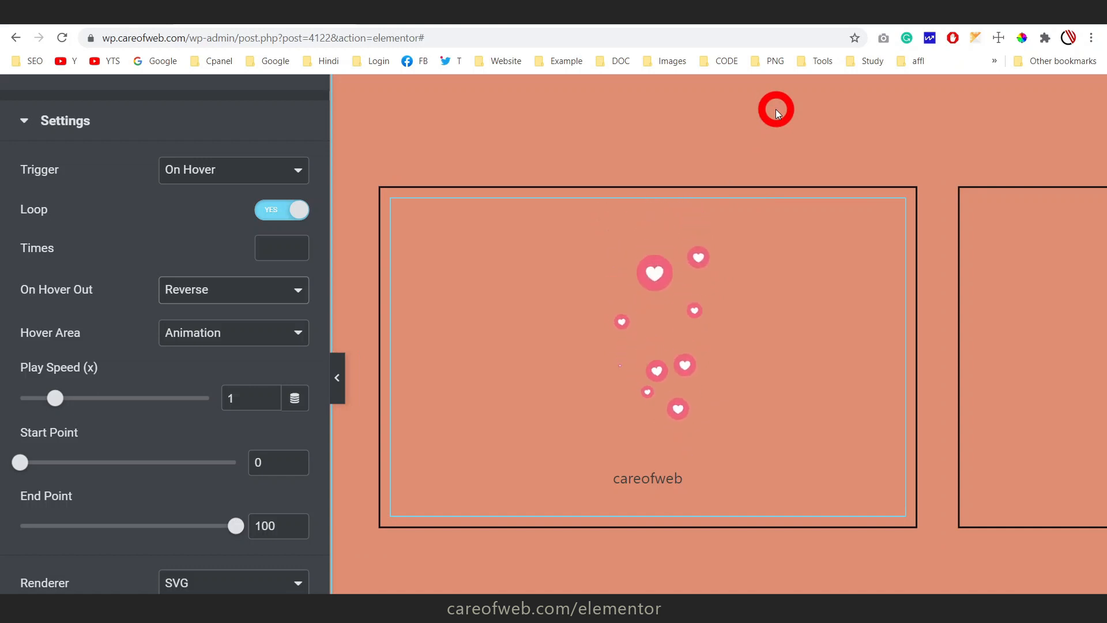
{"action": "mouse_move", "coordinate": [673, 371]}
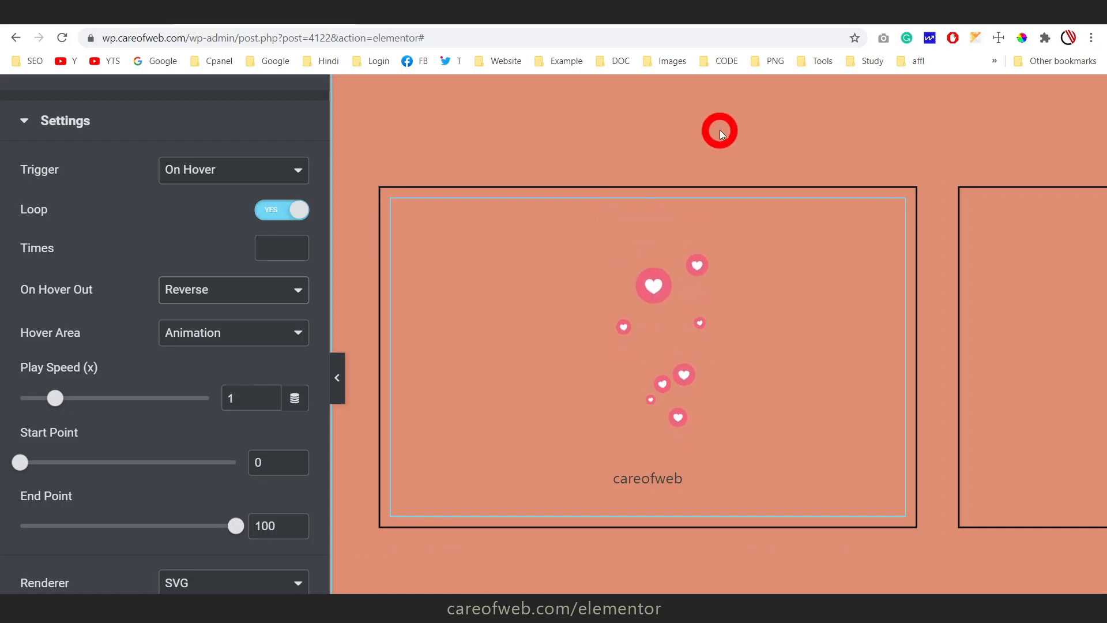
{"action": "left_click", "coordinate": [234, 292]}
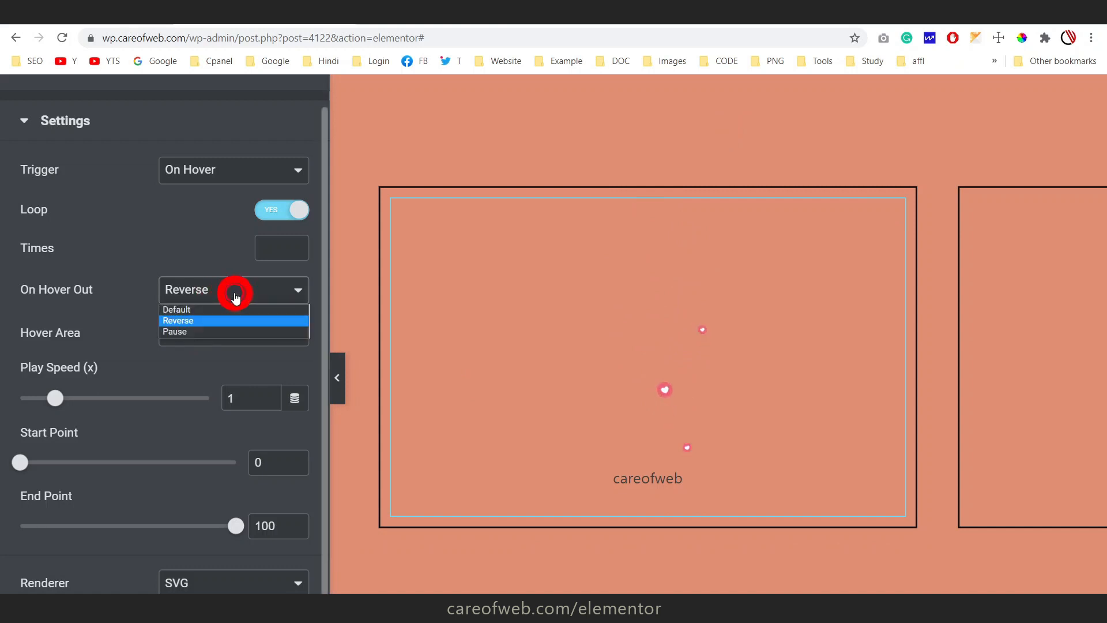
{"action": "left_click", "coordinate": [208, 331]}
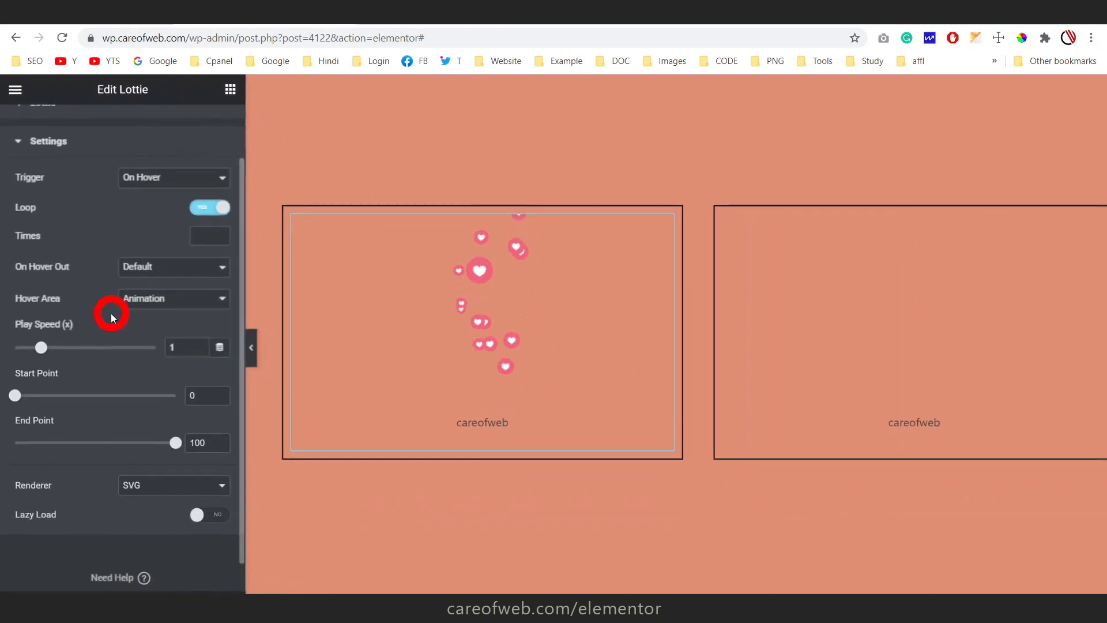
Set the first hearts animation's hover area to Column and limit its loop to 1 time
{"action": "left_click", "coordinate": [189, 303]}
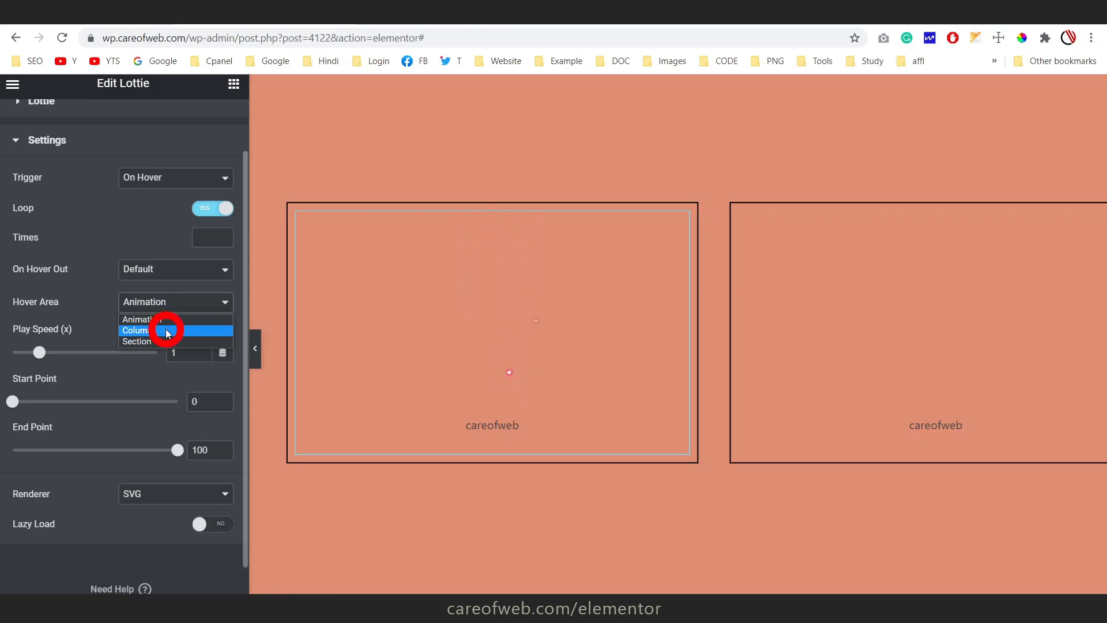
{"action": "left_click", "coordinate": [89, 276]}
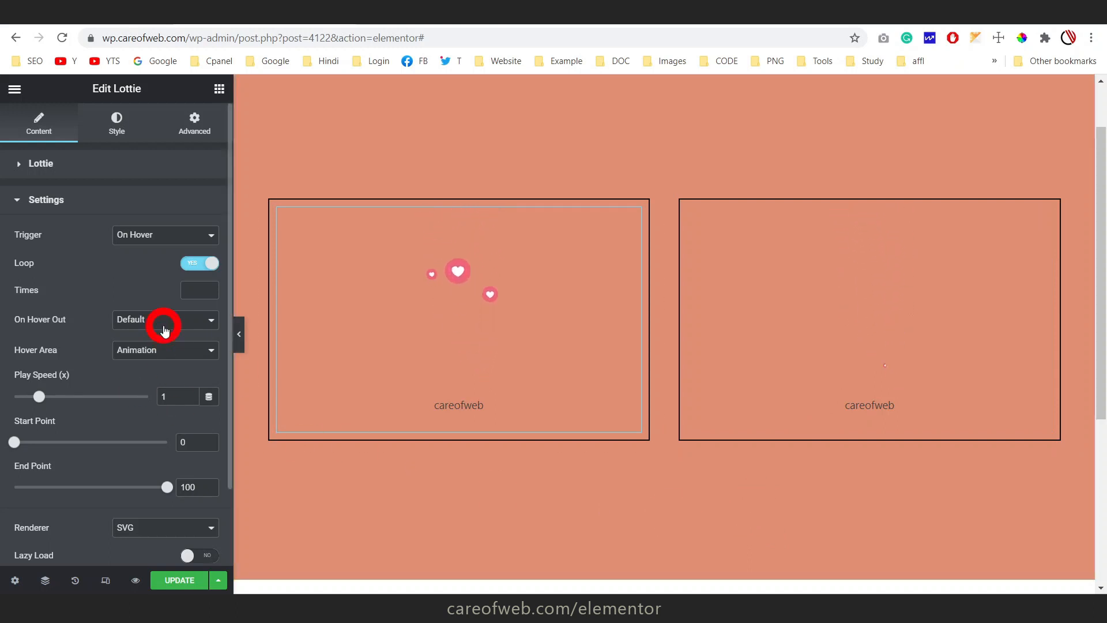
{"action": "left_click", "coordinate": [119, 349]}
{"action": "left_click", "coordinate": [131, 363]}
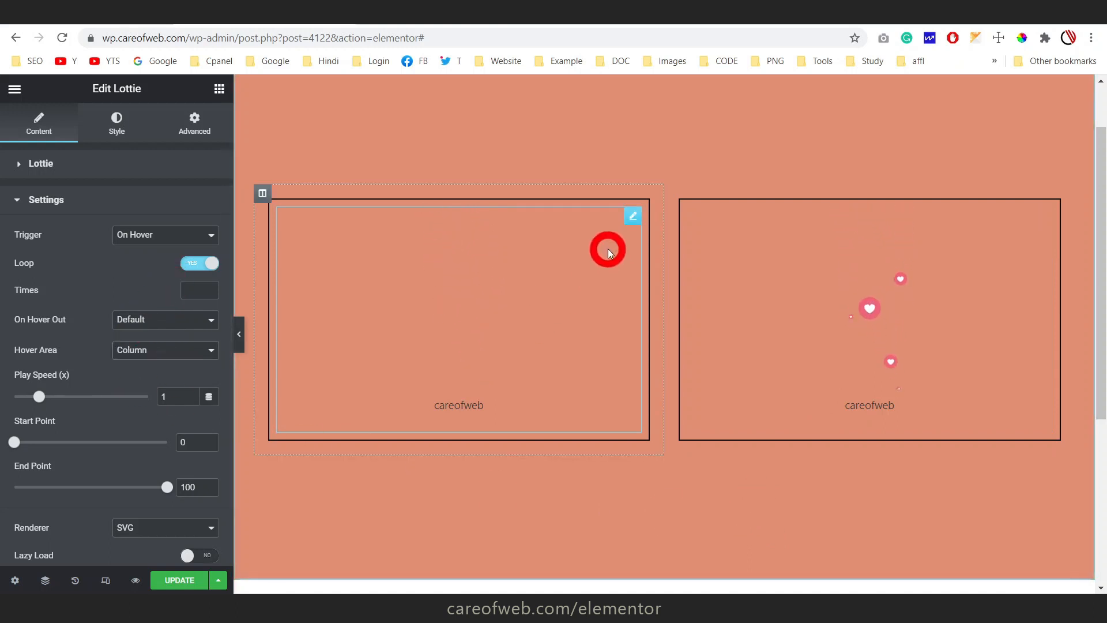
{"action": "left_click", "coordinate": [190, 290]}
{"action": "type", "text": "1"}
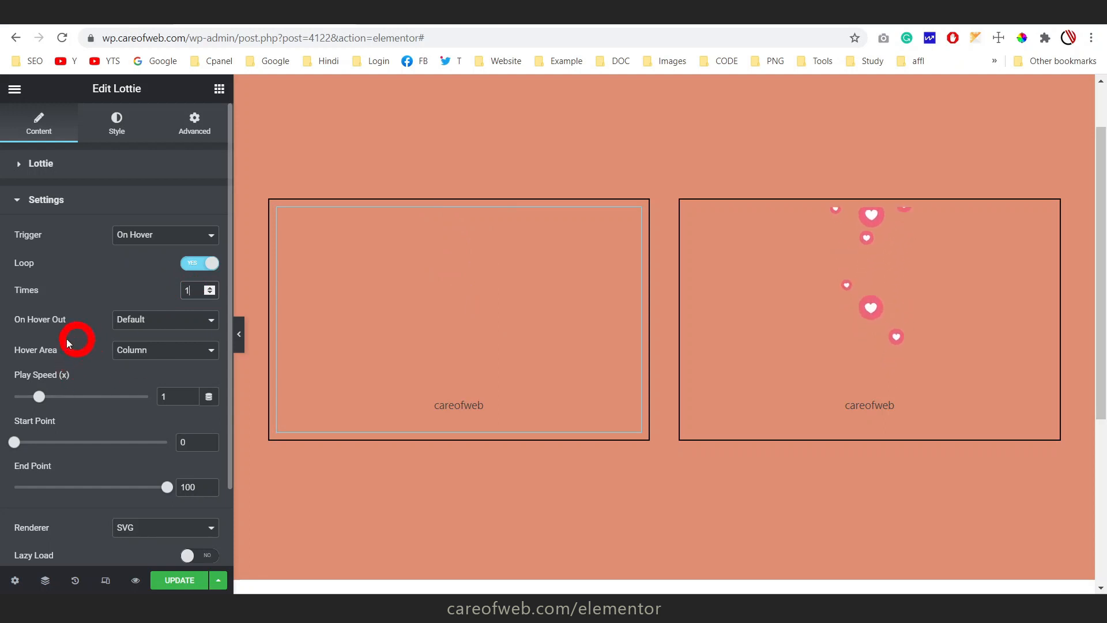
Change the first hearts animation's hover area to Section and preview its playback from outside the column
{"action": "left_click", "coordinate": [142, 353]}
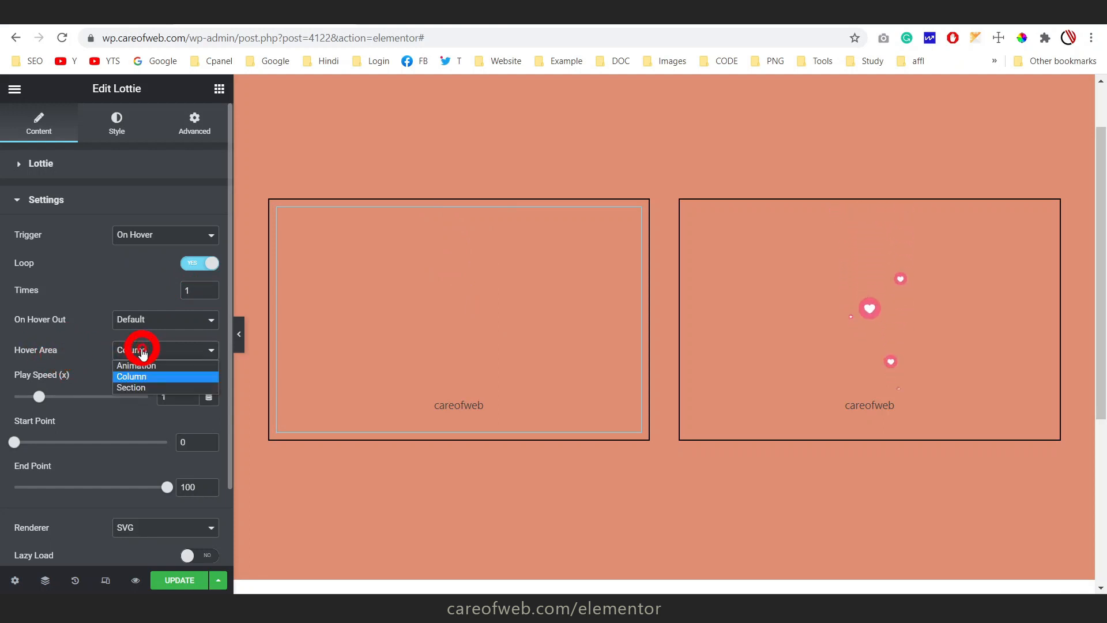
{"action": "left_click", "coordinate": [138, 386]}
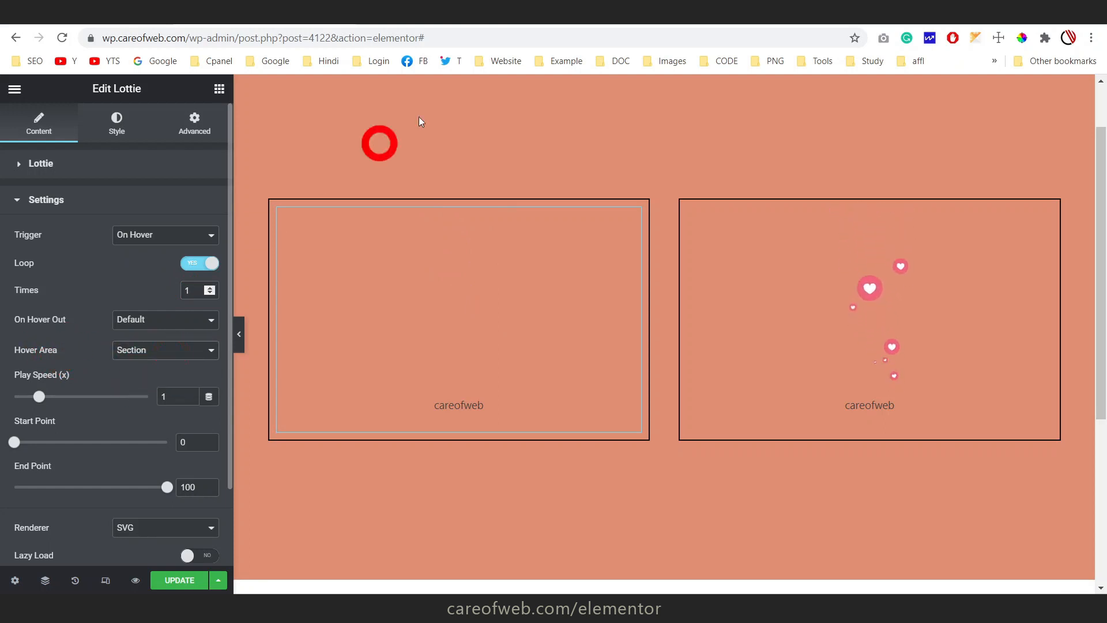
{"action": "mouse_move", "coordinate": [441, 132]}
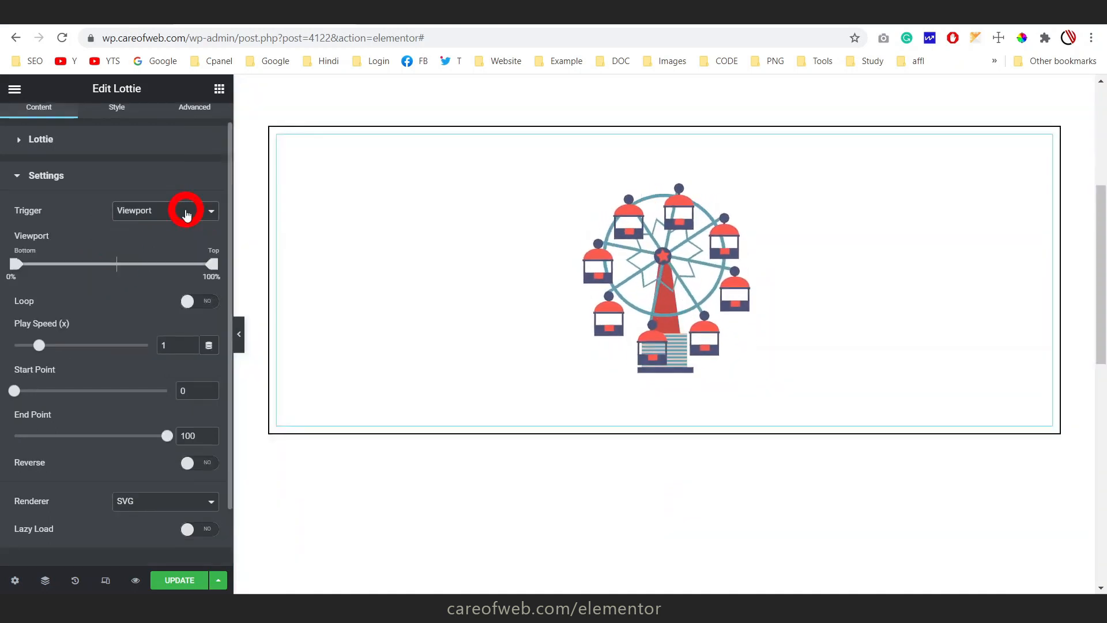
Set the Ferris wheel animation's trigger to Scroll and preview it while moving through the page
{"action": "left_click", "coordinate": [182, 212]}
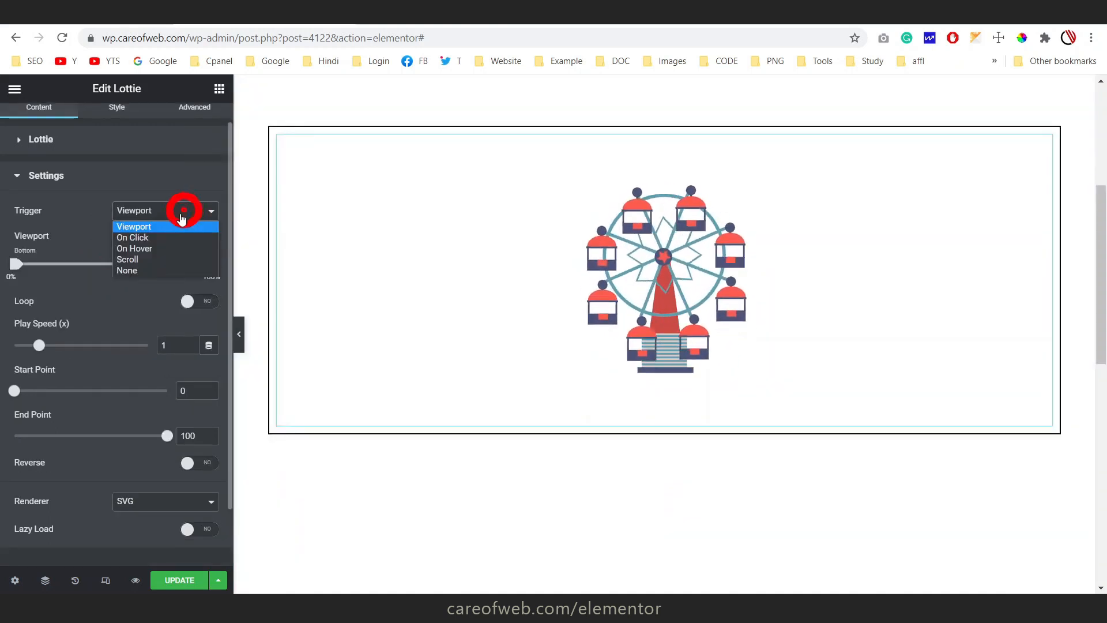
{"action": "left_click", "coordinate": [158, 260]}
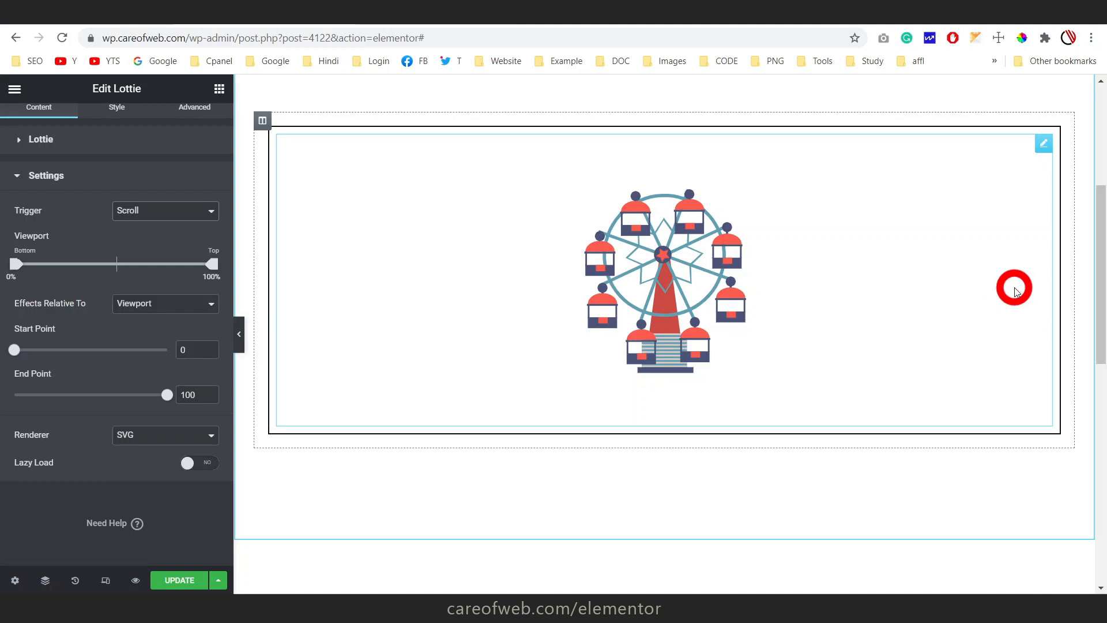
{"action": "scroll", "coordinate": [1078, 242], "scroll_direction": "up", "scroll_amount": 1}
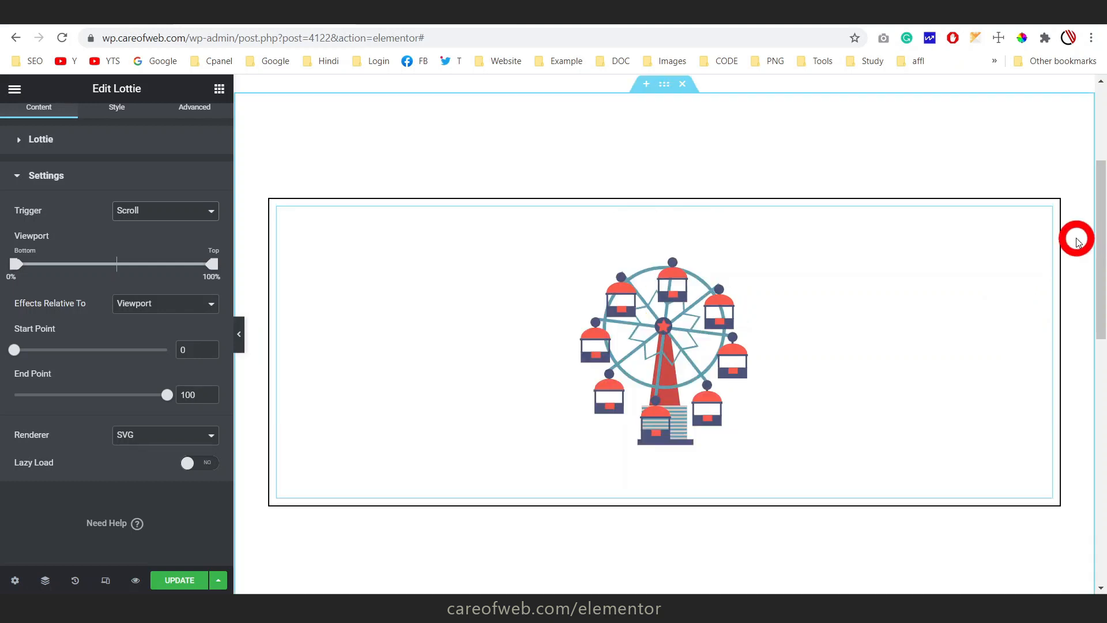
Preview the Ferris wheel's scroll-triggered rotation relative to the viewport by moving back and forth through the page
{"action": "scroll", "coordinate": [1078, 242], "scroll_direction": "down", "scroll_amount": 2}
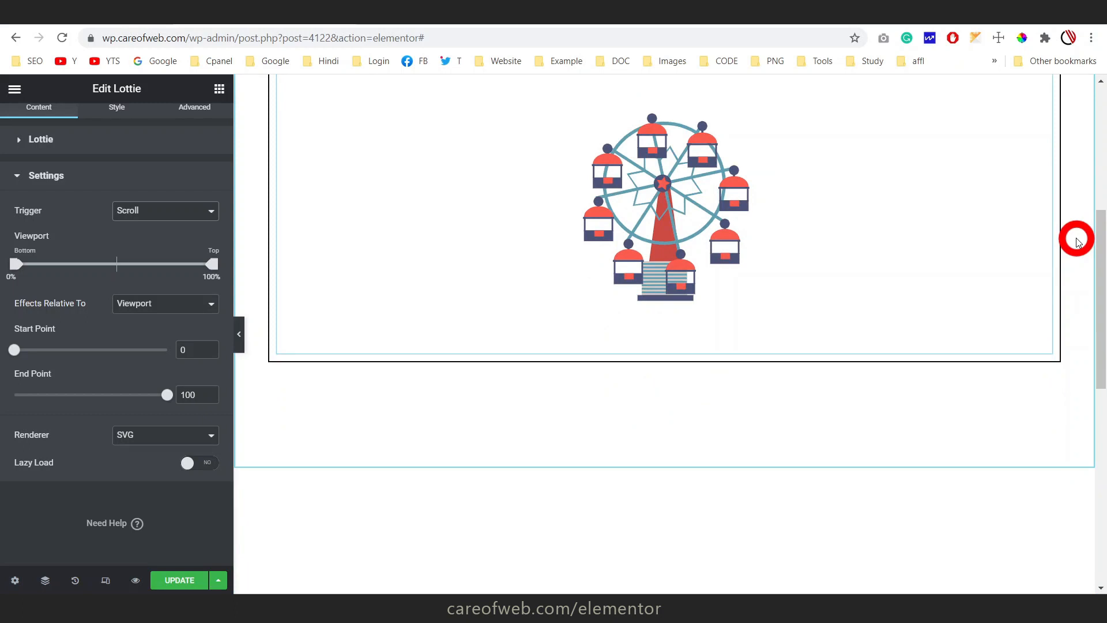
{"action": "scroll", "coordinate": [1077, 241], "scroll_direction": "up", "scroll_amount": 3}
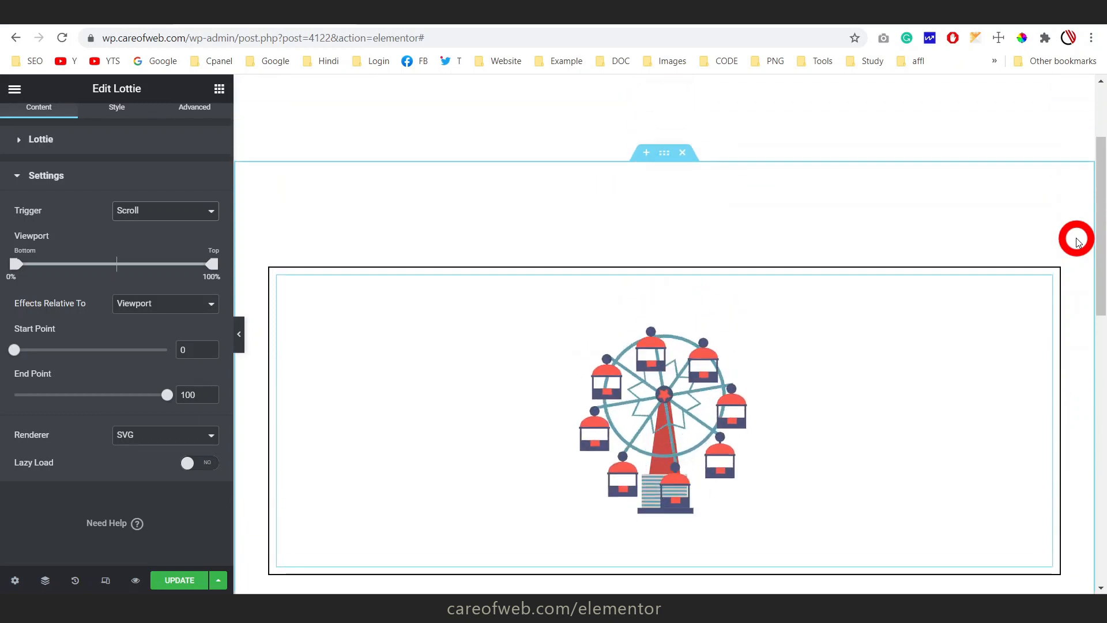
{"action": "scroll", "coordinate": [1077, 241], "scroll_direction": "up", "scroll_amount": 2}
{"action": "scroll", "coordinate": [1078, 242], "scroll_direction": "down", "scroll_amount": 3}
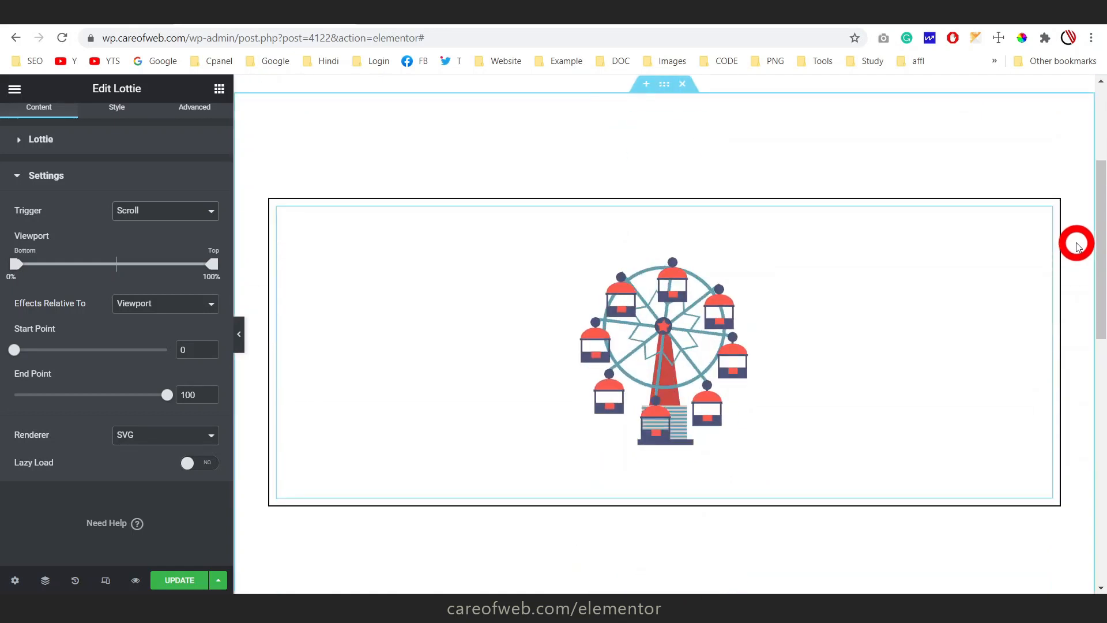
{"action": "scroll", "coordinate": [1079, 245], "scroll_direction": "down", "scroll_amount": 4}
{"action": "scroll", "coordinate": [1078, 245], "scroll_direction": "up", "scroll_amount": 5}
{"action": "scroll", "coordinate": [1078, 245], "scroll_direction": "down", "scroll_amount": 3}
{"action": "scroll", "coordinate": [1077, 245], "scroll_direction": "up", "scroll_amount": 1}
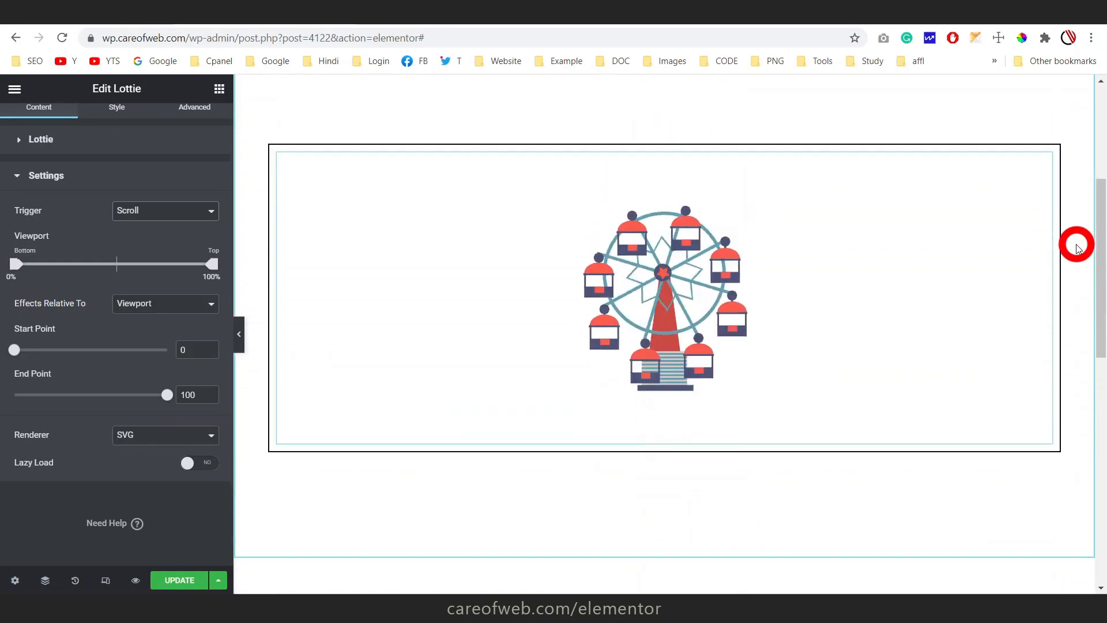
{"action": "scroll", "coordinate": [1077, 245], "scroll_direction": "down", "scroll_amount": 1}
{"action": "scroll", "coordinate": [1077, 245], "scroll_direction": "up", "scroll_amount": 3}
{"action": "scroll", "coordinate": [1077, 245], "scroll_direction": "down", "scroll_amount": 3}
{"action": "scroll", "coordinate": [1078, 245], "scroll_direction": "up", "scroll_amount": 2}
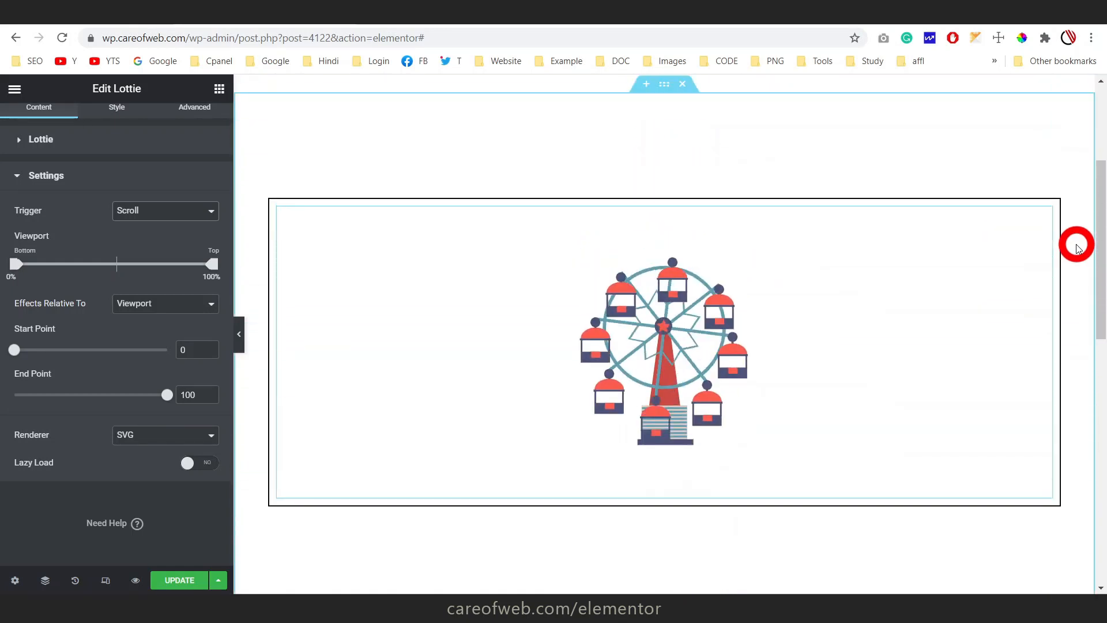
{"action": "scroll", "coordinate": [1077, 246], "scroll_direction": "down", "scroll_amount": 1}
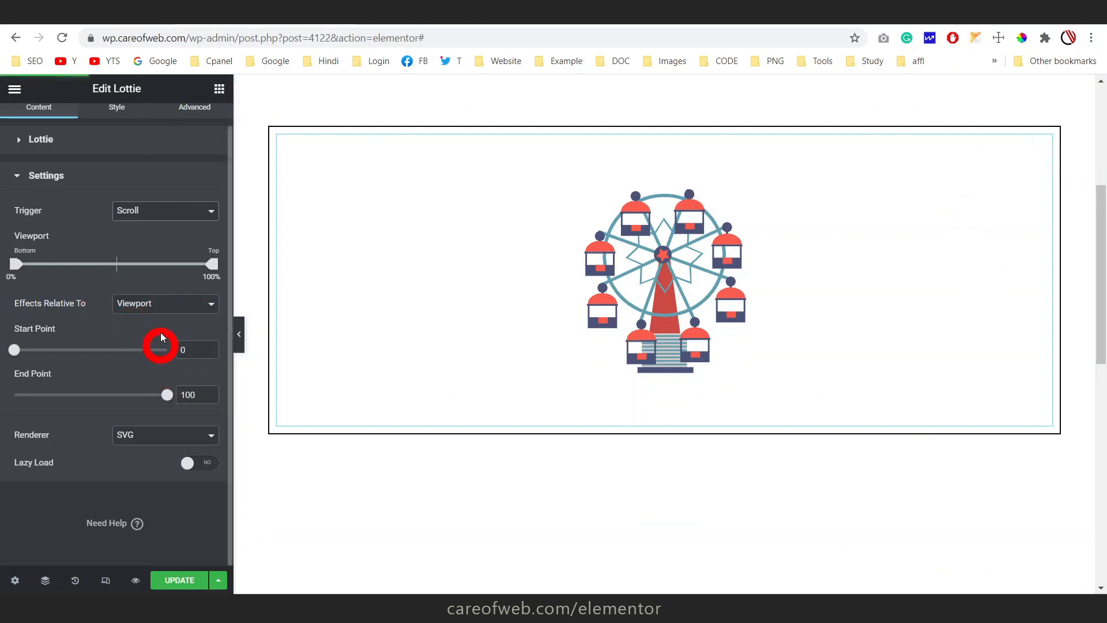
Try Entire Page for the Ferris wheel's Effects Relative To setting, preview it across the whole page, and restore Viewport
{"action": "left_click", "coordinate": [158, 303]}
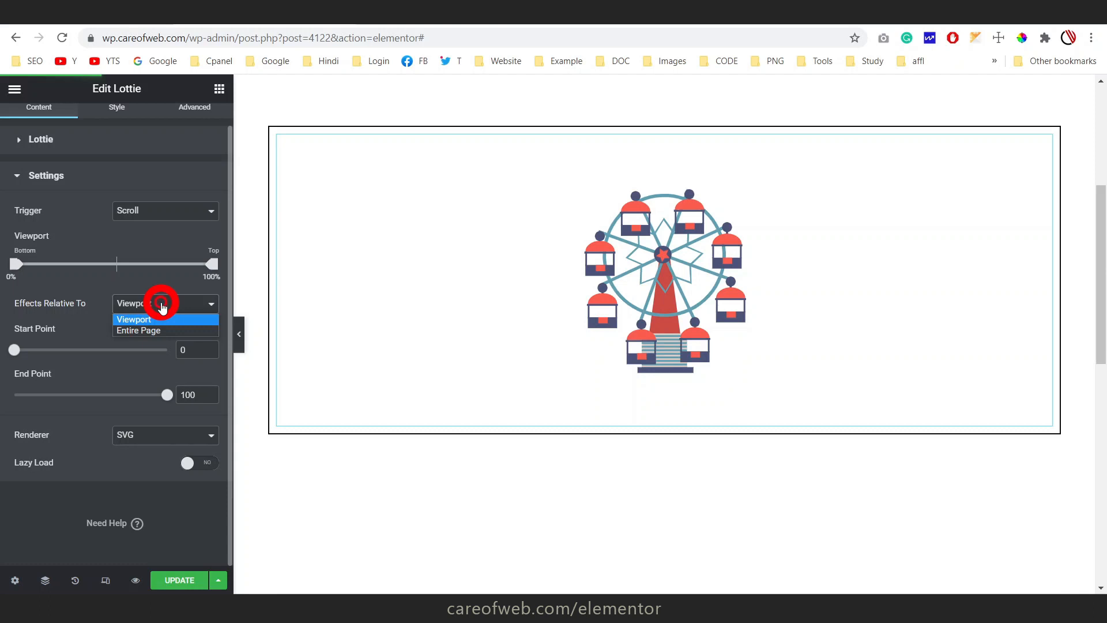
{"action": "left_click", "coordinate": [150, 332]}
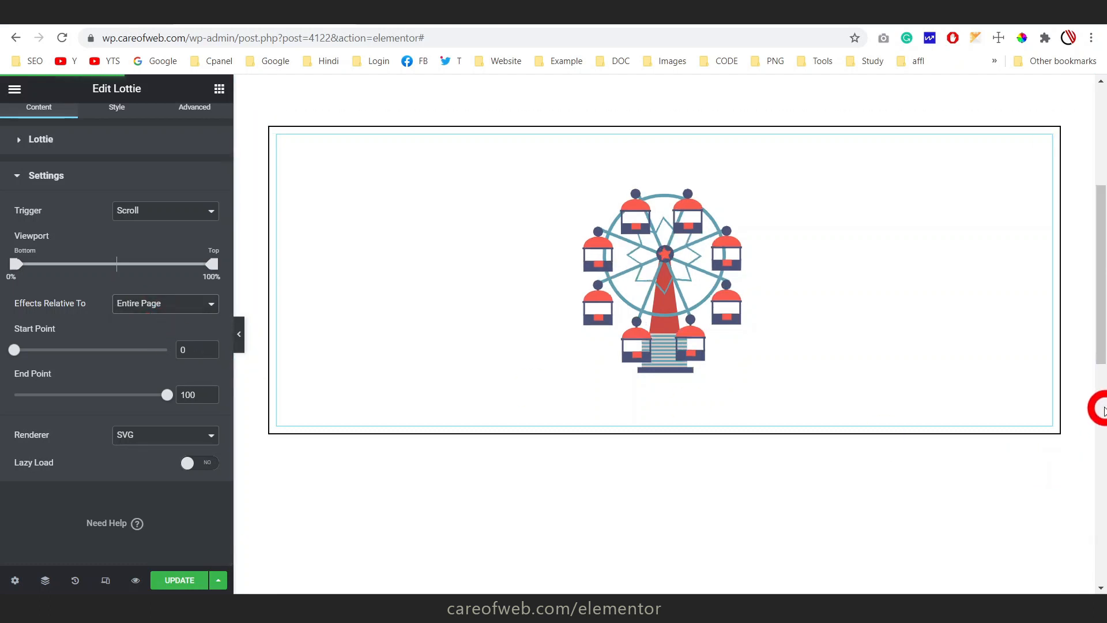
{"action": "scroll", "coordinate": [1082, 353], "scroll_direction": "down", "scroll_amount": 7}
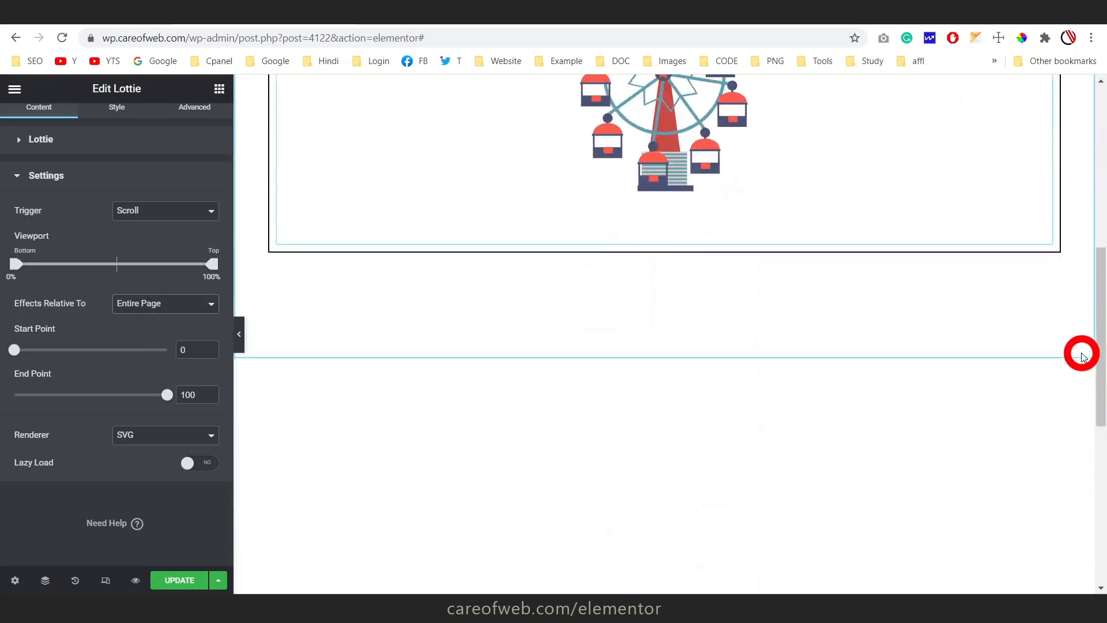
{"action": "scroll", "coordinate": [1080, 351], "scroll_direction": "up", "scroll_amount": 7}
{"action": "scroll", "coordinate": [981, 340], "scroll_direction": "down", "scroll_amount": 5}
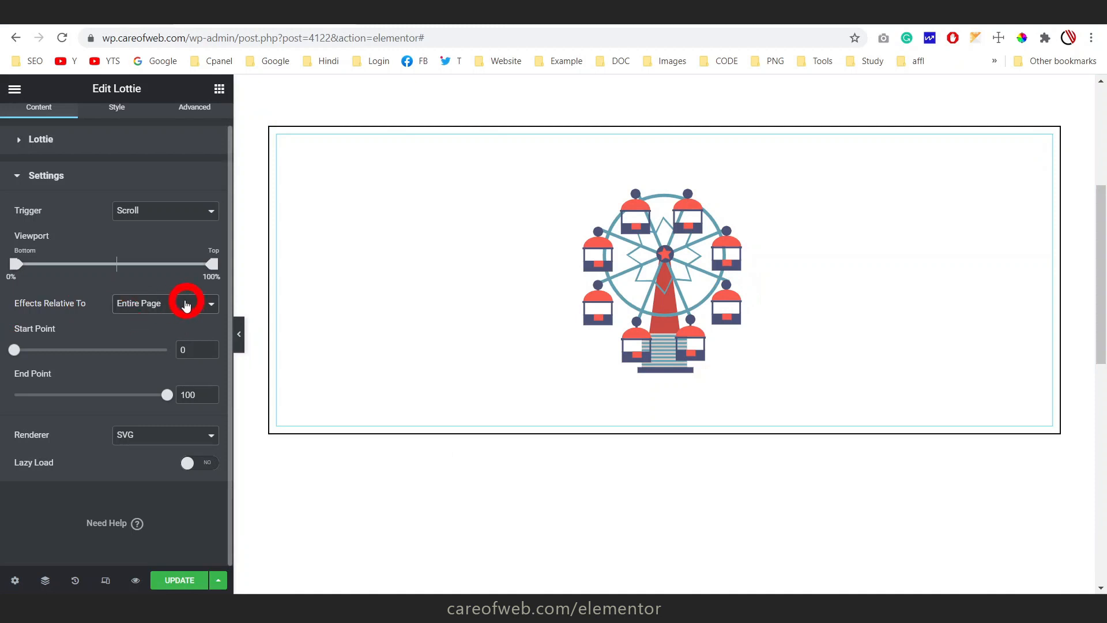
{"action": "scroll", "coordinate": [1073, 358], "scroll_direction": "up", "scroll_amount": 5}
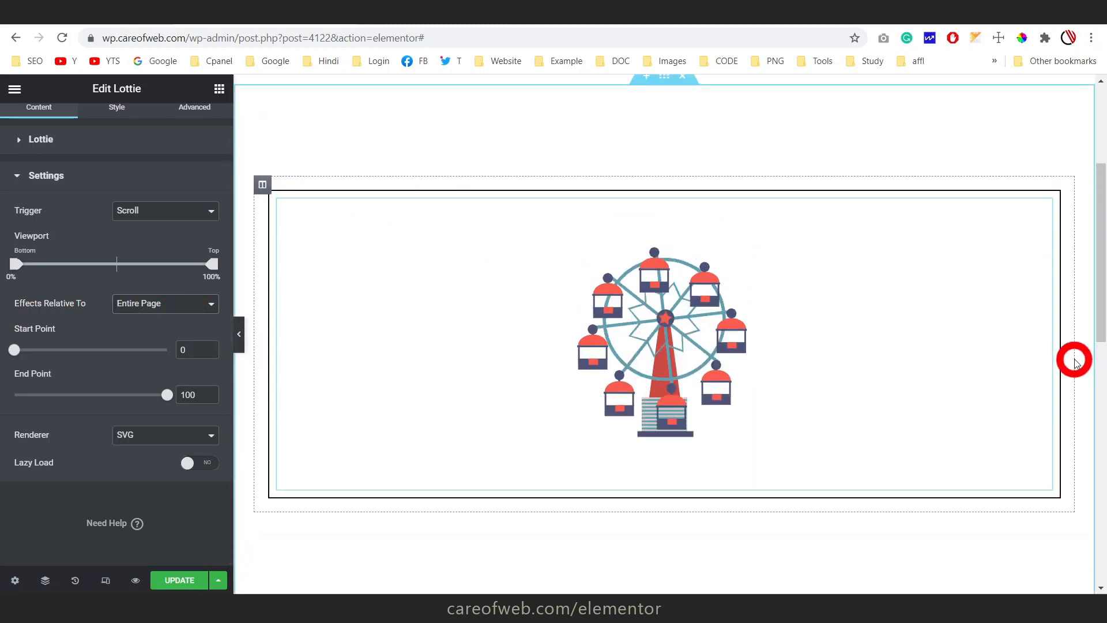
{"action": "scroll", "coordinate": [1074, 360], "scroll_direction": "down", "scroll_amount": 10}
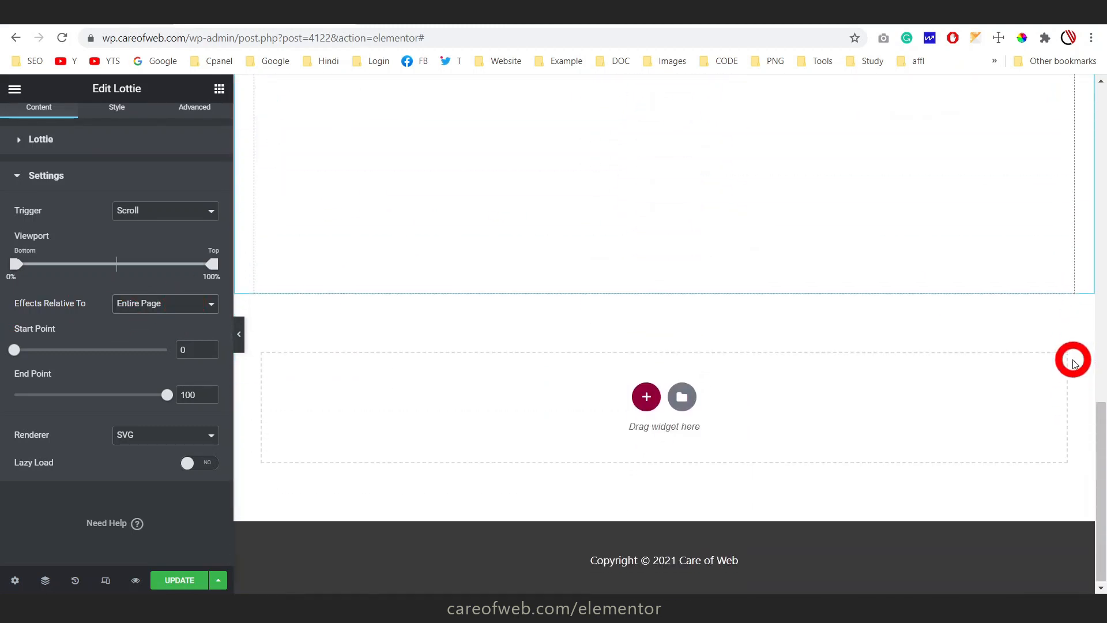
{"action": "scroll", "coordinate": [1075, 363], "scroll_direction": "up", "scroll_amount": 6}
{"action": "scroll", "coordinate": [1074, 362], "scroll_direction": "up", "scroll_amount": 5}
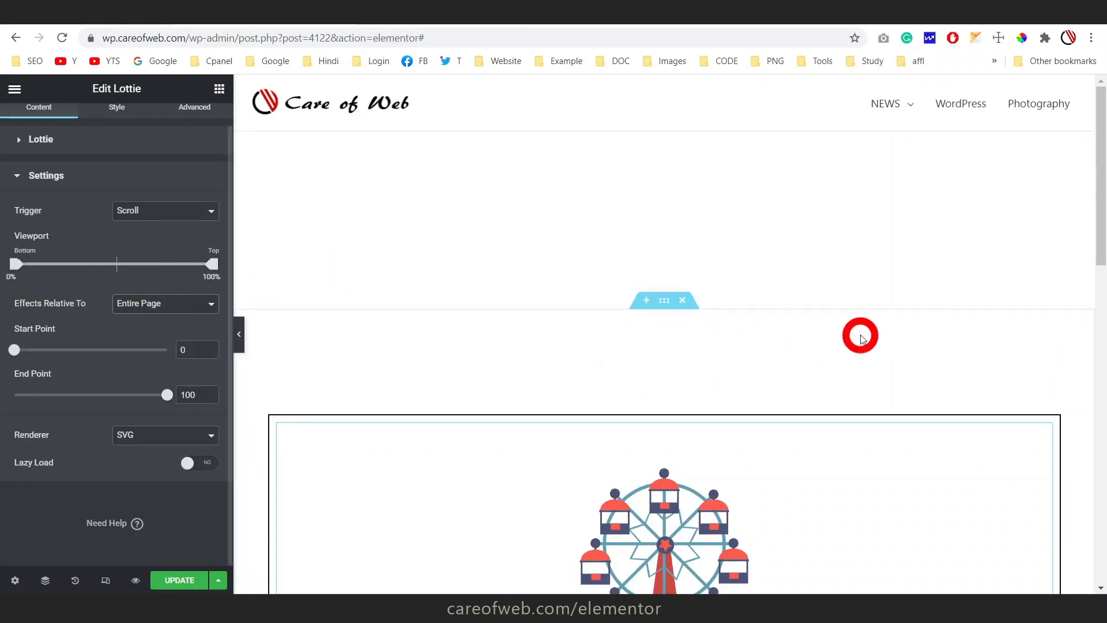
{"action": "scroll", "coordinate": [892, 334], "scroll_direction": "down", "scroll_amount": 10}
{"action": "scroll", "coordinate": [893, 336], "scroll_direction": "up", "scroll_amount": 8}
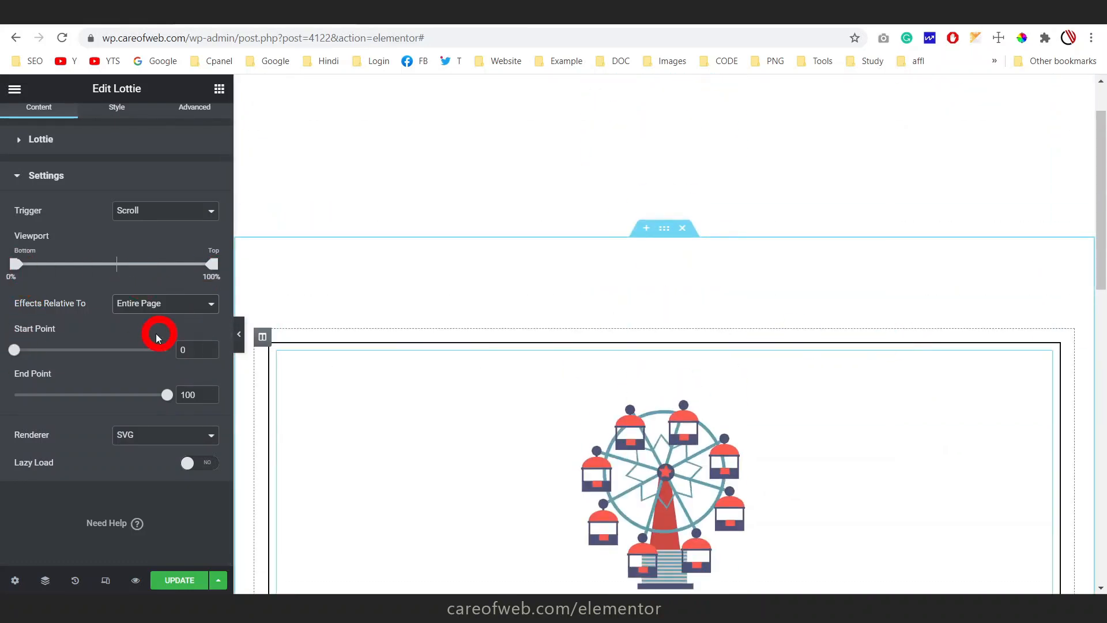
{"action": "left_click", "coordinate": [172, 310]}
{"action": "left_click", "coordinate": [148, 317]}
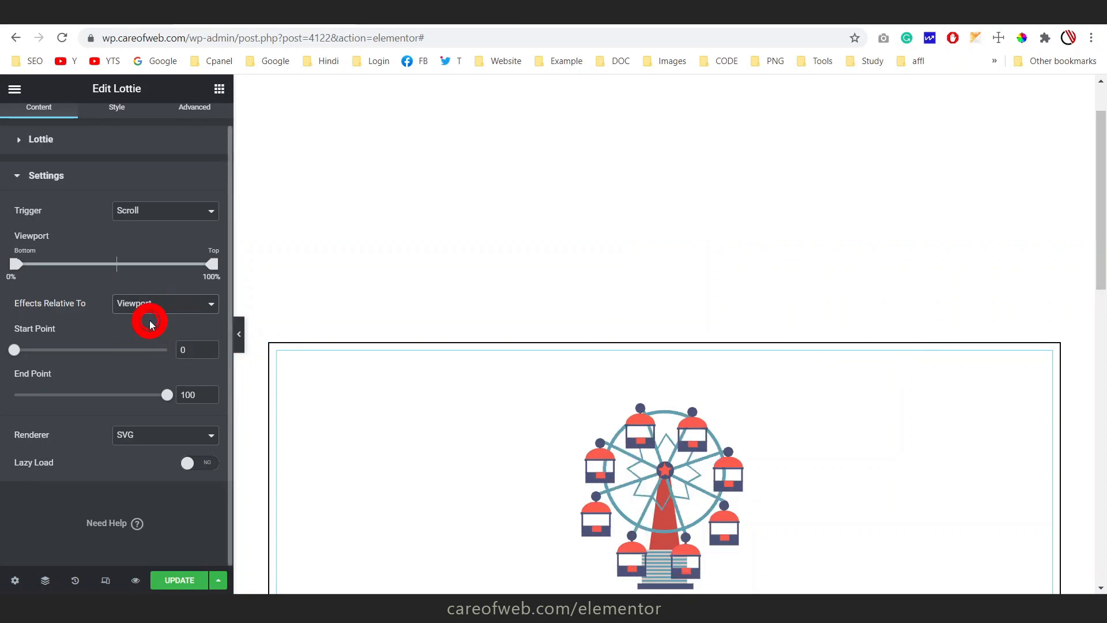
Set the Ferris wheel animation's trigger to None and update the page
{"action": "scroll", "coordinate": [704, 257], "scroll_direction": "down", "scroll_amount": 3}
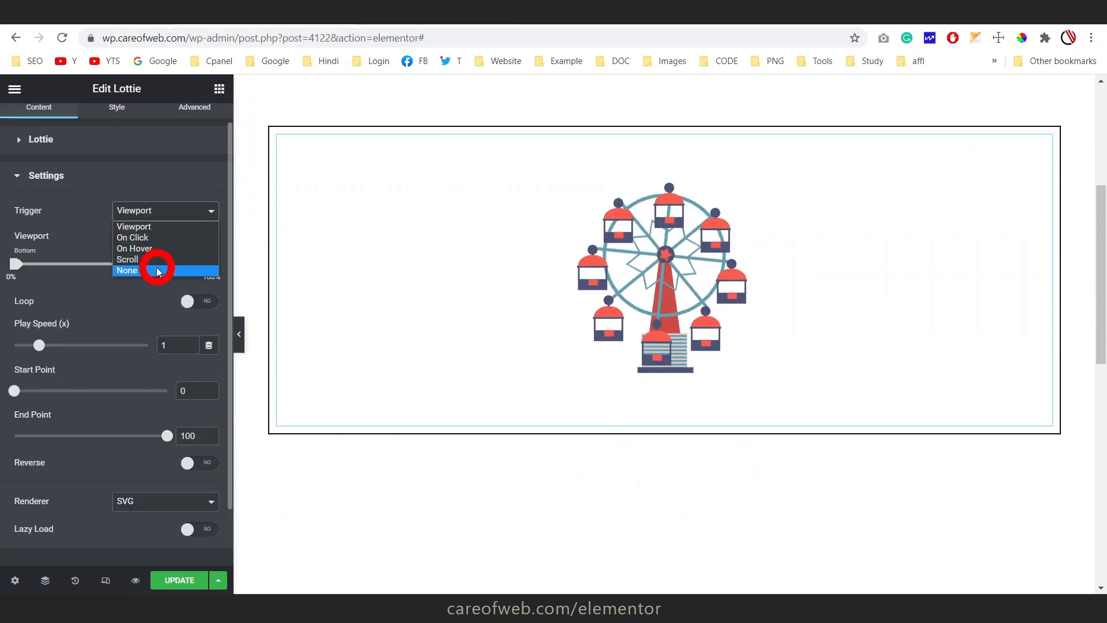
{"action": "left_click", "coordinate": [157, 270]}
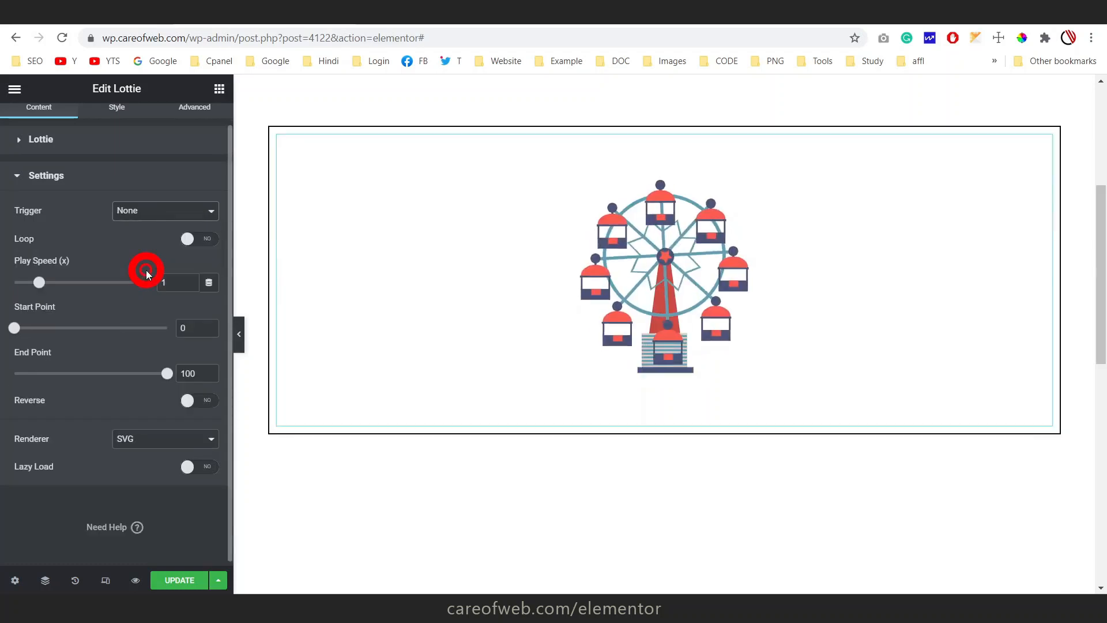
{"action": "left_click", "coordinate": [175, 582]}
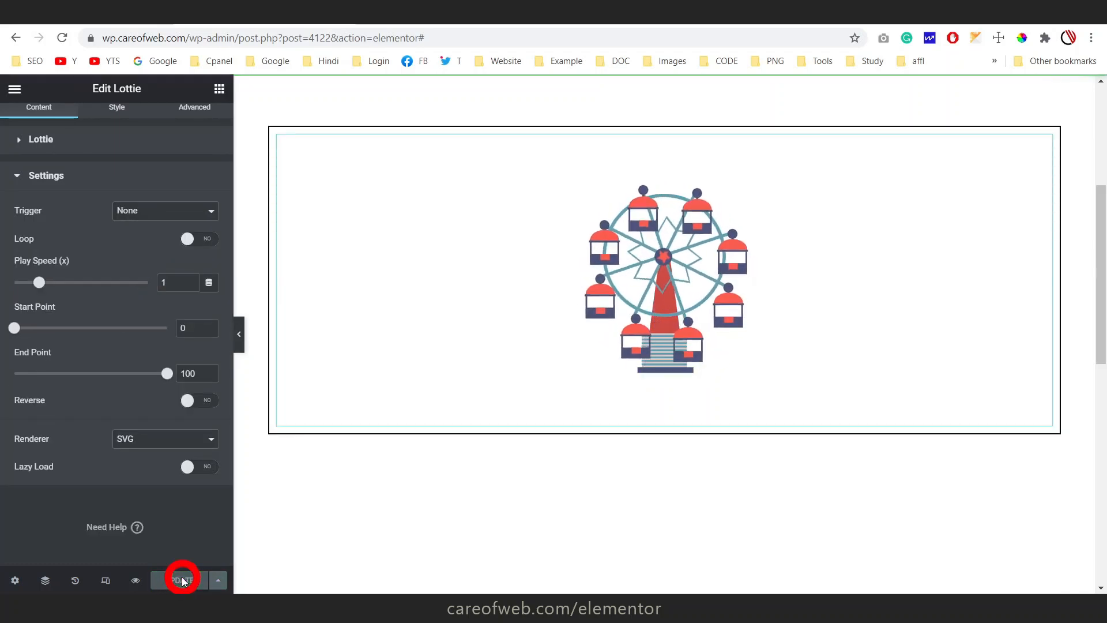
Preview the Ferris wheel at full page width with the editing controls hidden, and restore the controls
{"action": "left_click", "coordinate": [238, 334]}
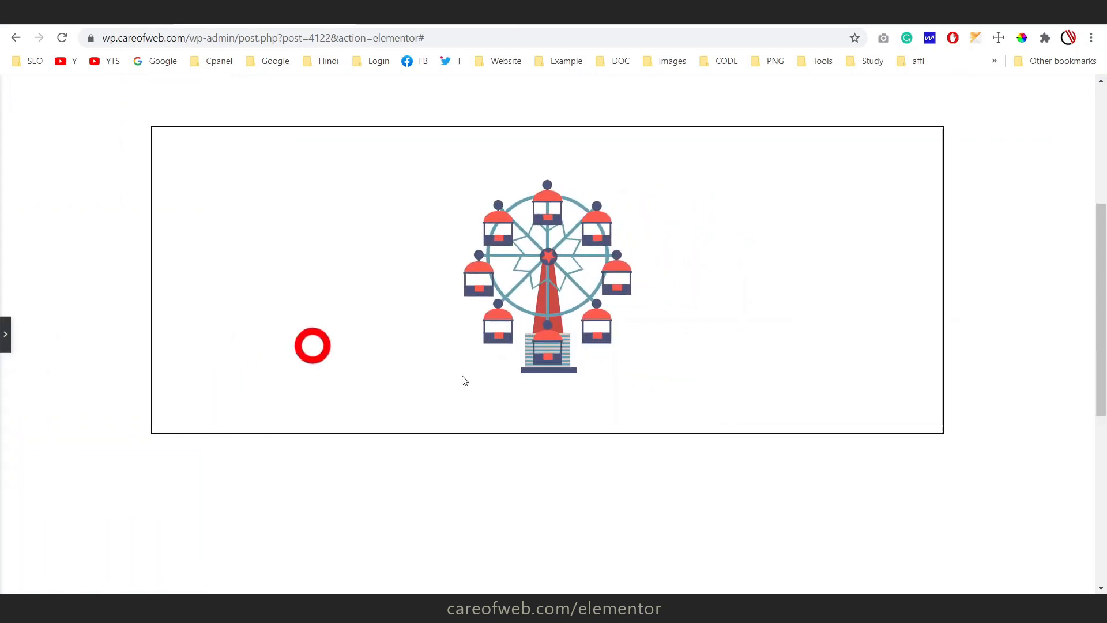
{"action": "scroll", "coordinate": [1066, 330], "scroll_direction": "up", "scroll_amount": 5}
{"action": "scroll", "coordinate": [1067, 333], "scroll_direction": "down", "scroll_amount": 5}
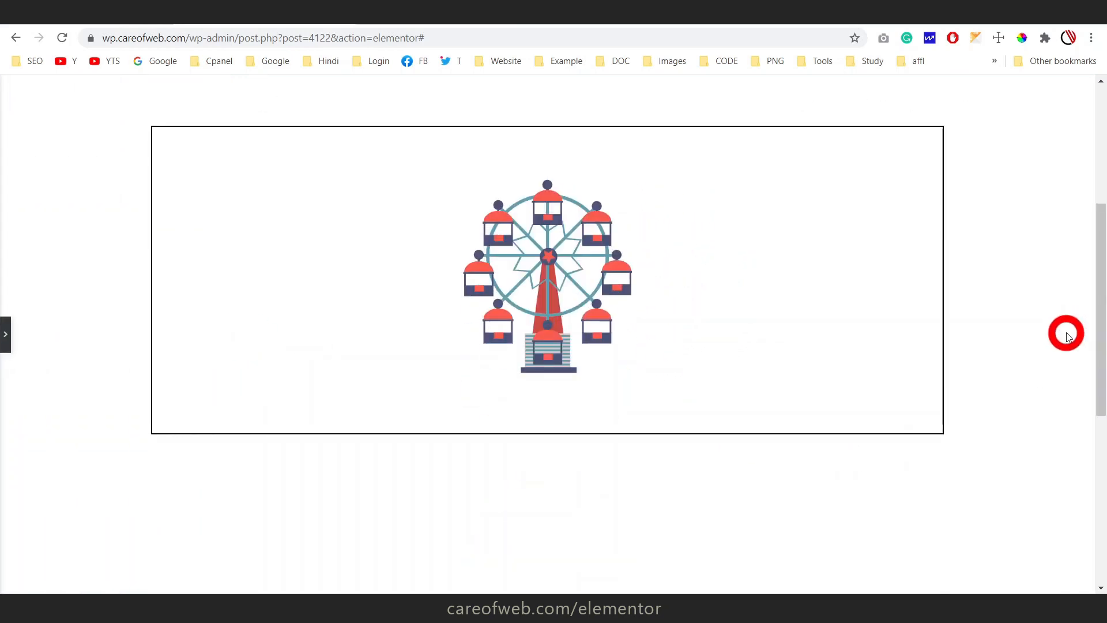
{"action": "left_click", "coordinate": [5, 334]}
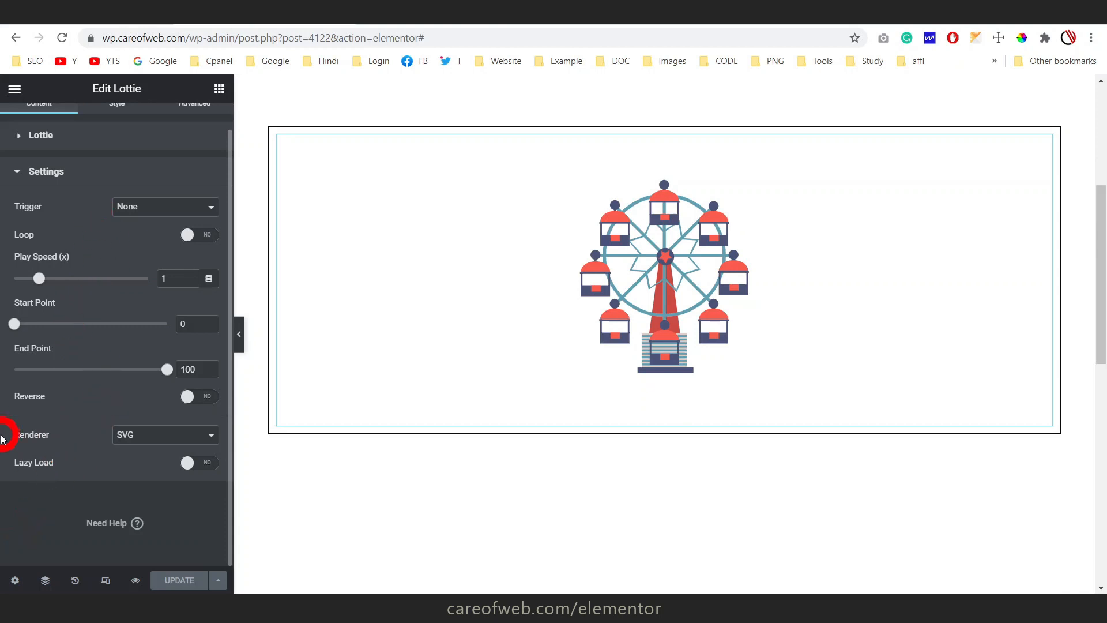
Review the Ferris wheel animation's renderer options and keep SVG
{"action": "left_click", "coordinate": [146, 440]}
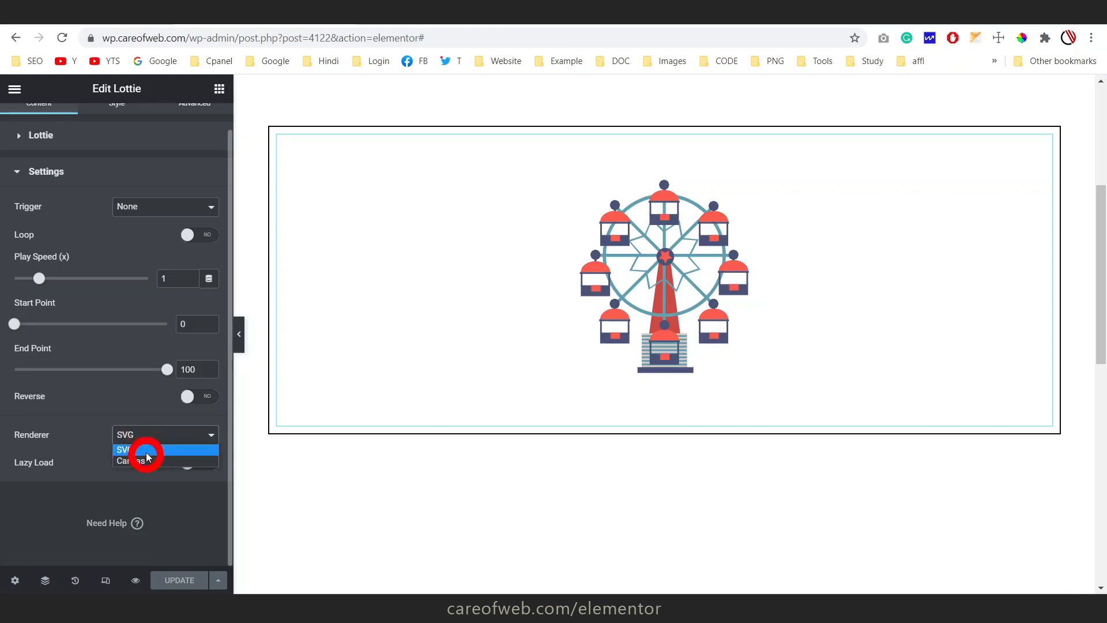
{"action": "left_click", "coordinate": [149, 450]}
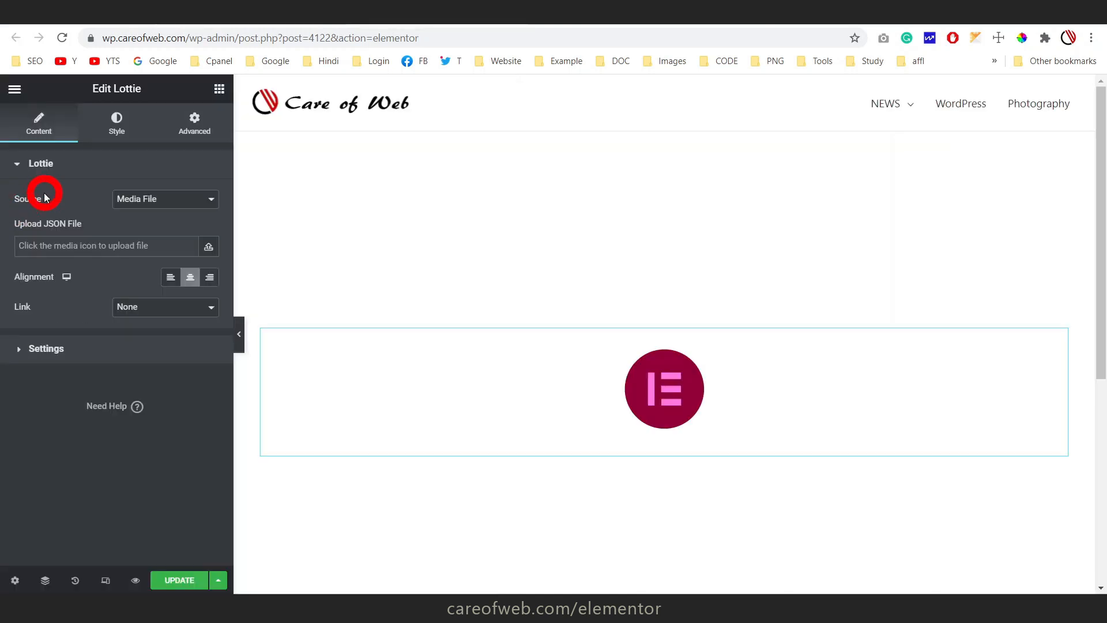
Set the empty Lottie widget's source to External URL
{"action": "left_click", "coordinate": [144, 198]}
{"action": "left_click", "coordinate": [138, 227]}
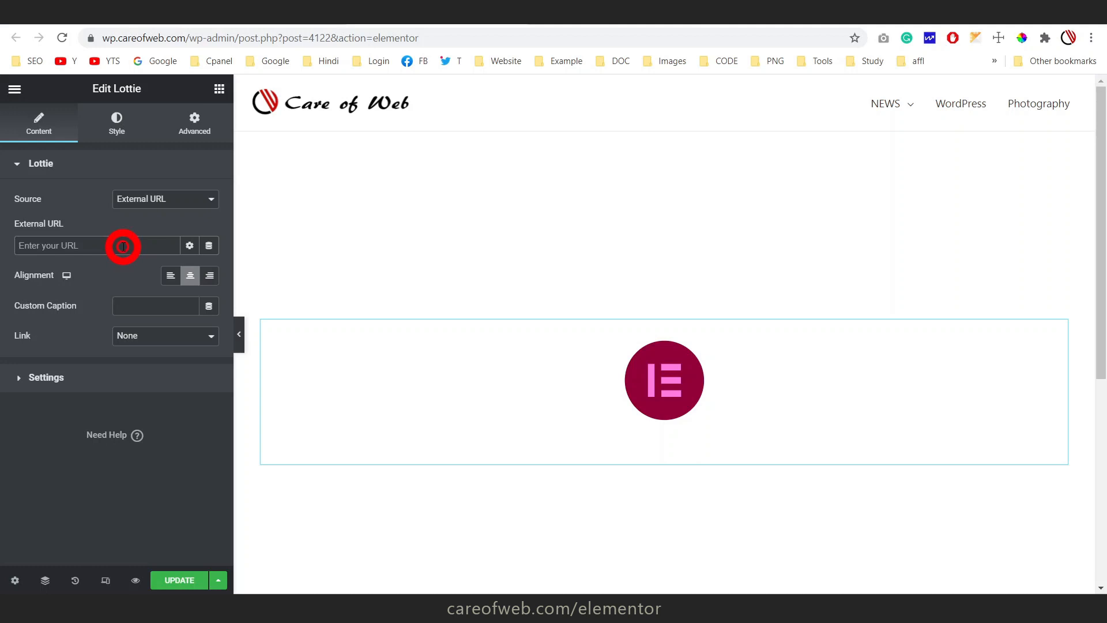
Switch to the LottieFiles website and open its Free Animations collection
{"action": "left_click", "coordinate": [588, 13]}
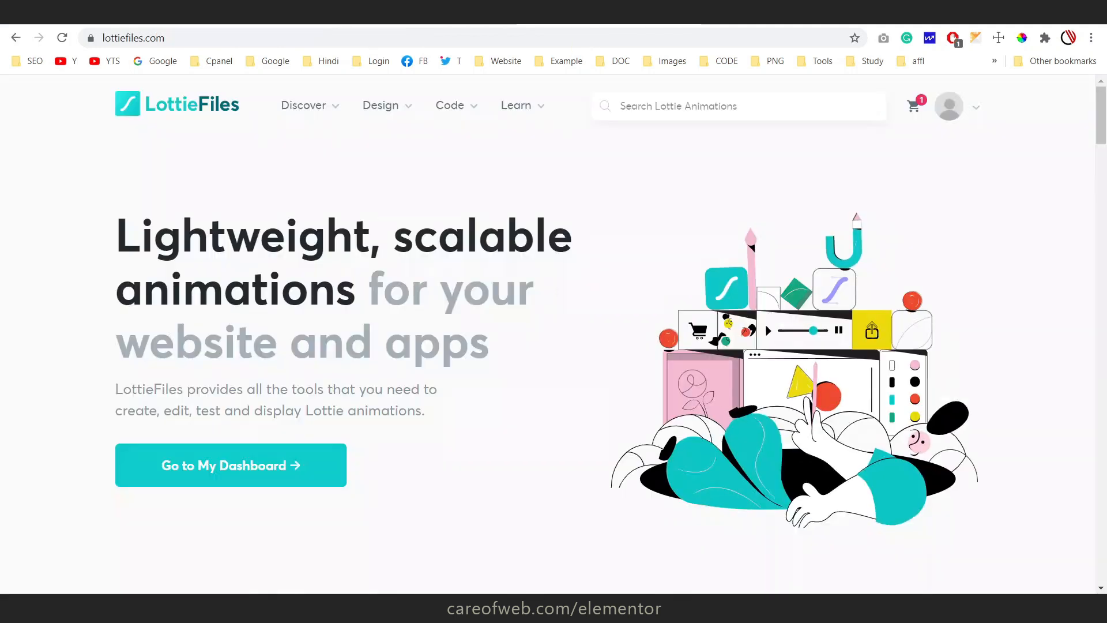
{"action": "mouse_move", "coordinate": [316, 106]}
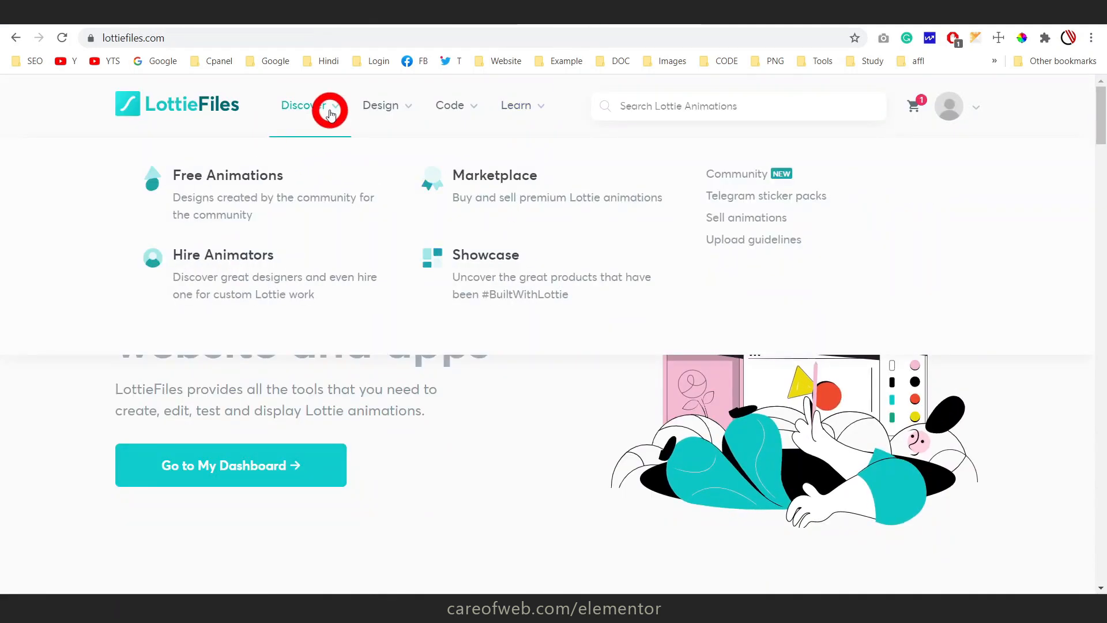
{"action": "left_click", "coordinate": [234, 184]}
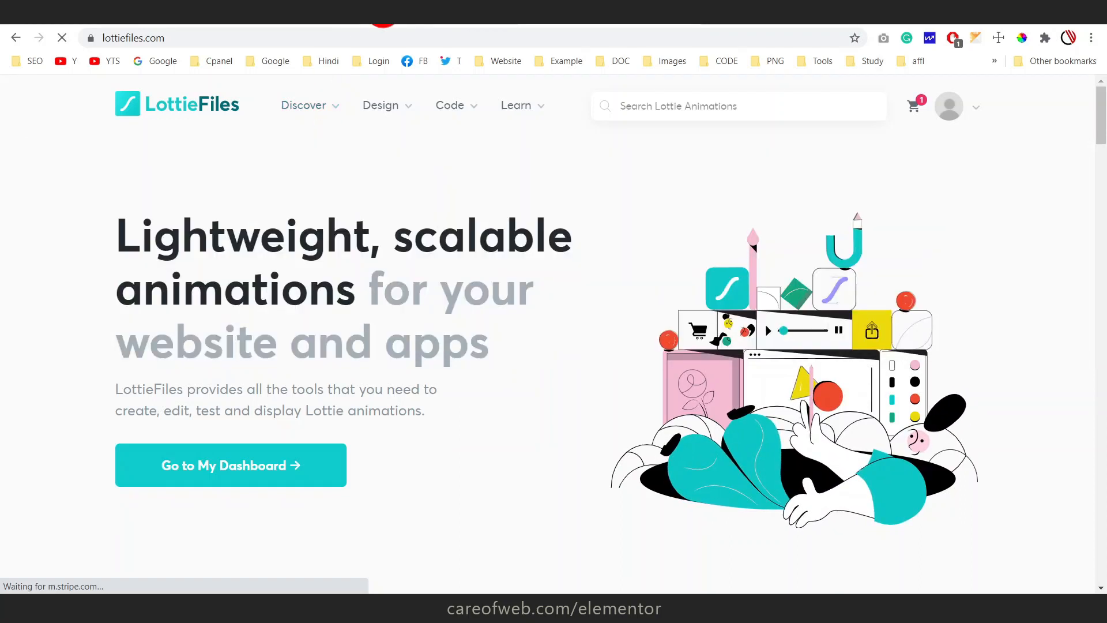
{"action": "left_click", "coordinate": [406, 13]}
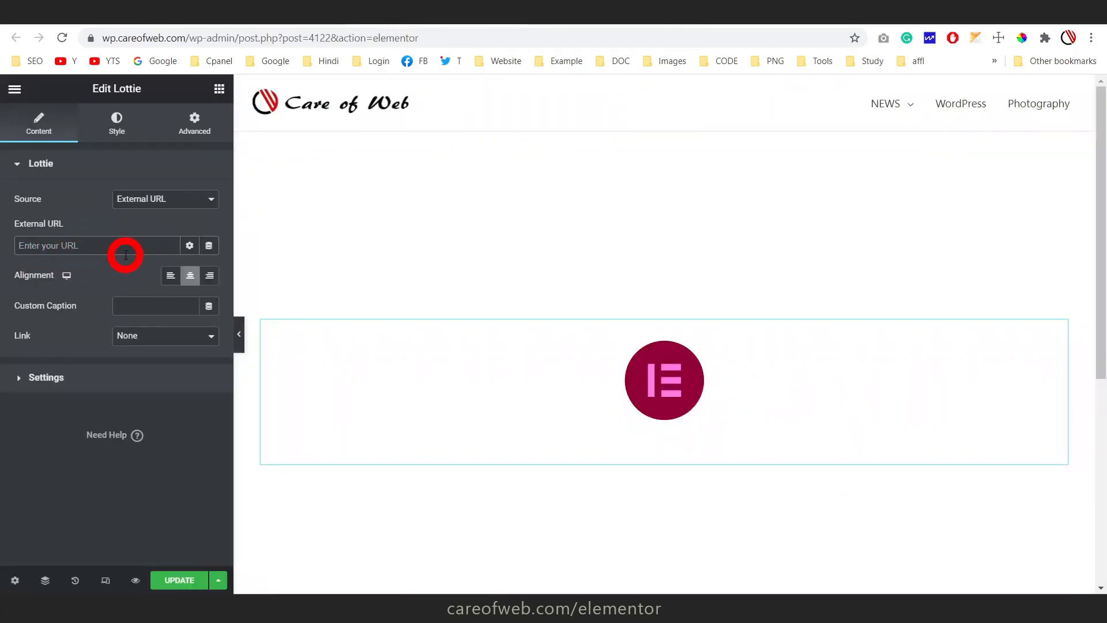
{"action": "left_click", "coordinate": [563, 14]}
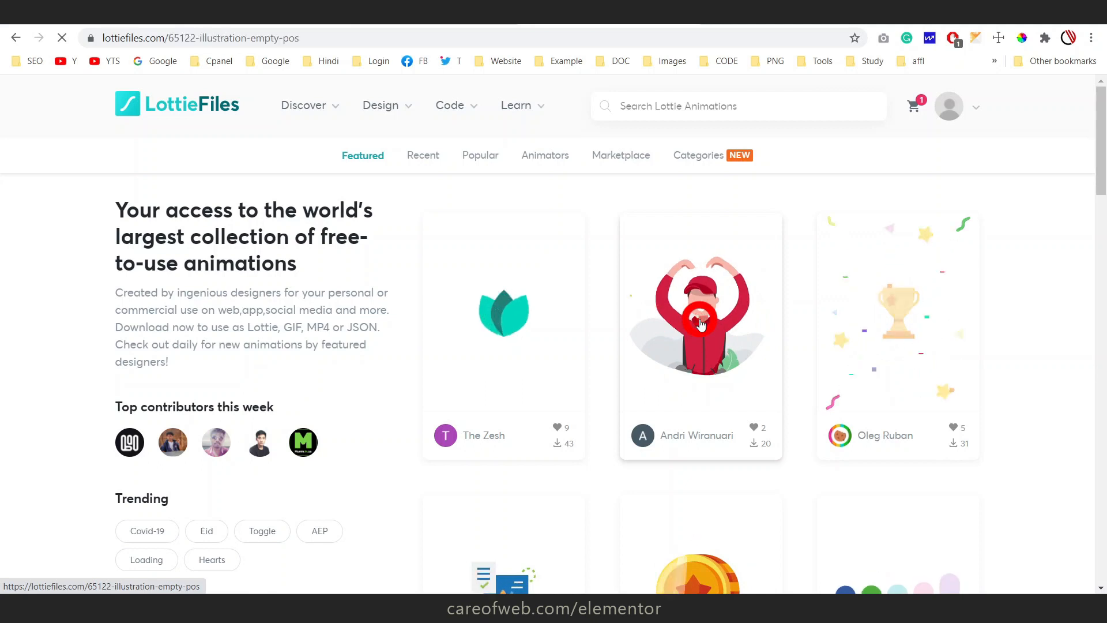
Open the Illustration empty POS animation and copy its Lottie Animation URL
{"action": "left_click", "coordinate": [701, 323]}
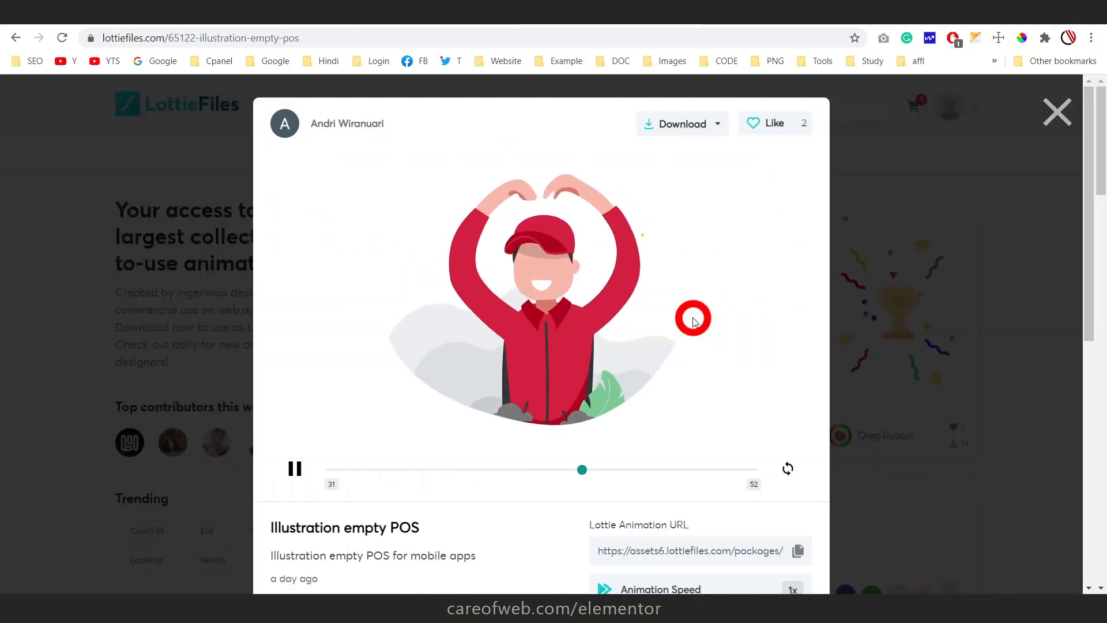
{"action": "scroll", "coordinate": [694, 314], "scroll_direction": "down", "scroll_amount": 4}
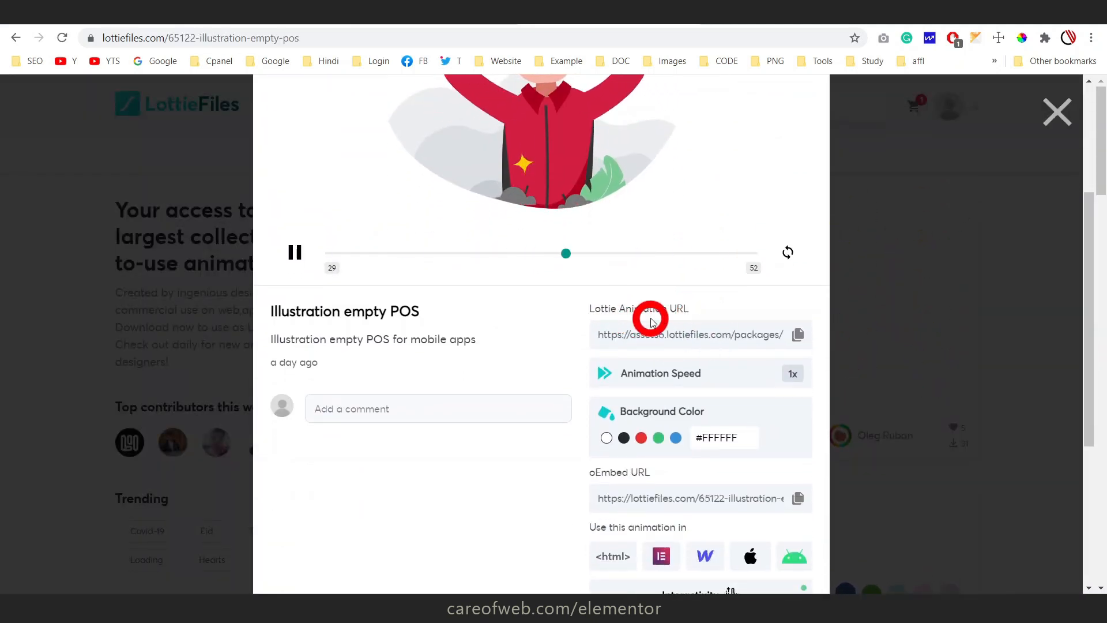
{"action": "scroll", "coordinate": [684, 321], "scroll_direction": "up", "scroll_amount": 2}
{"action": "scroll", "coordinate": [686, 325], "scroll_direction": "up", "scroll_amount": 2}
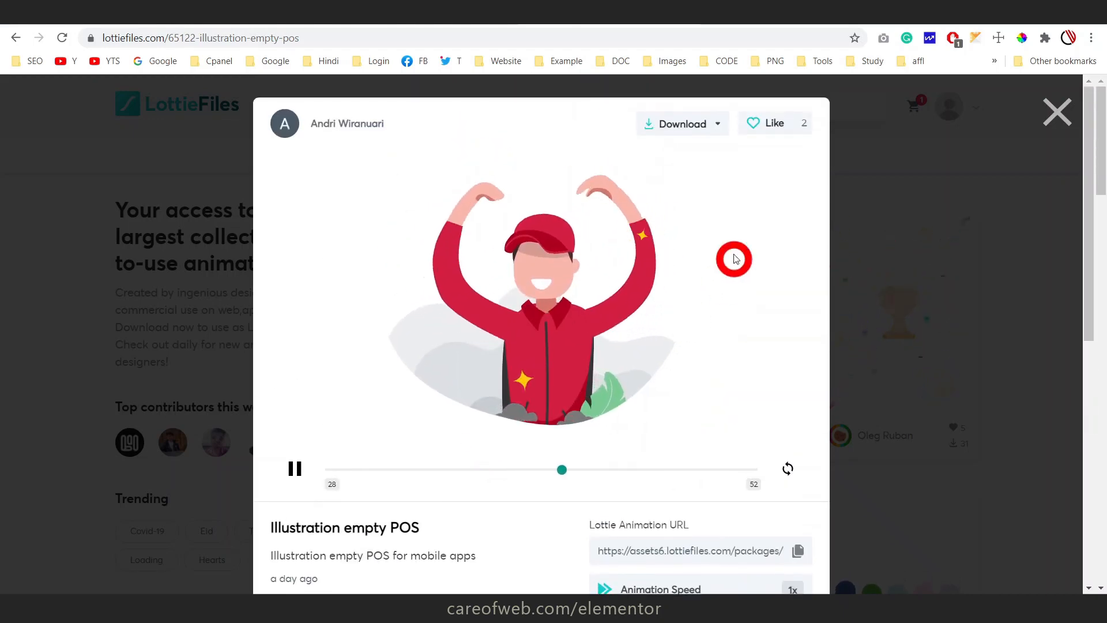
{"action": "scroll", "coordinate": [699, 277], "scroll_direction": "down", "scroll_amount": 4}
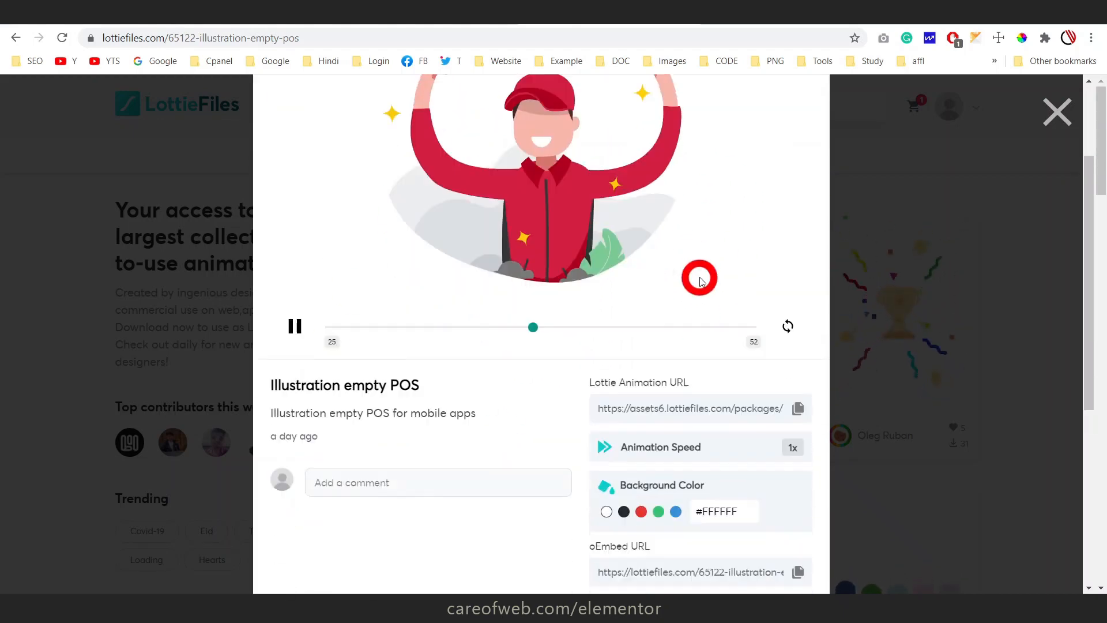
{"action": "scroll", "coordinate": [689, 333], "scroll_direction": "up", "scroll_amount": 3}
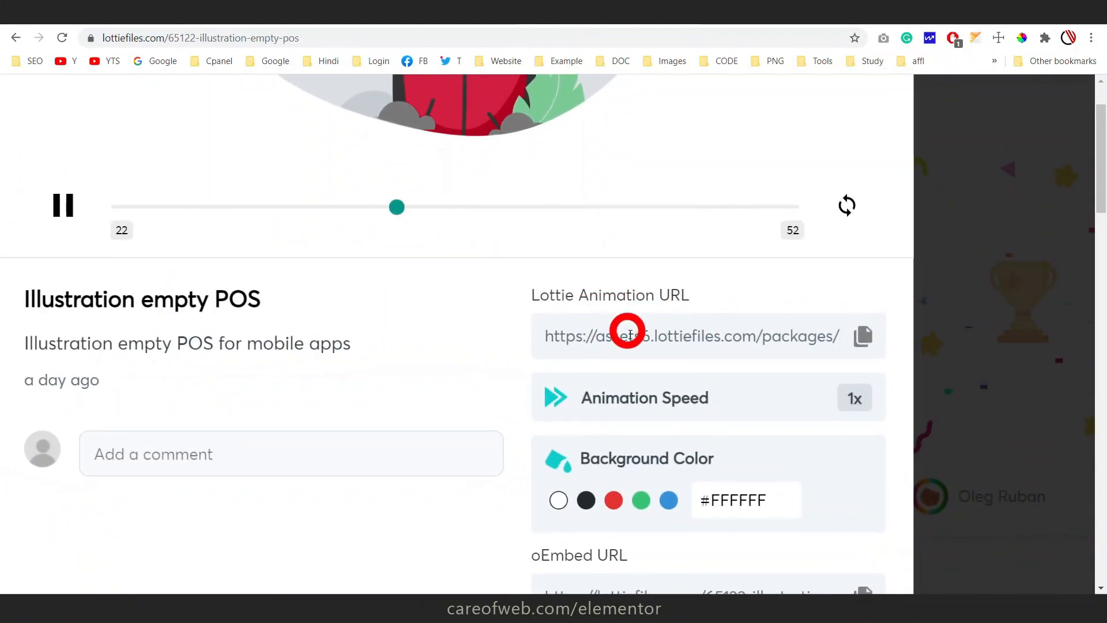
{"action": "left_click", "coordinate": [863, 339]}
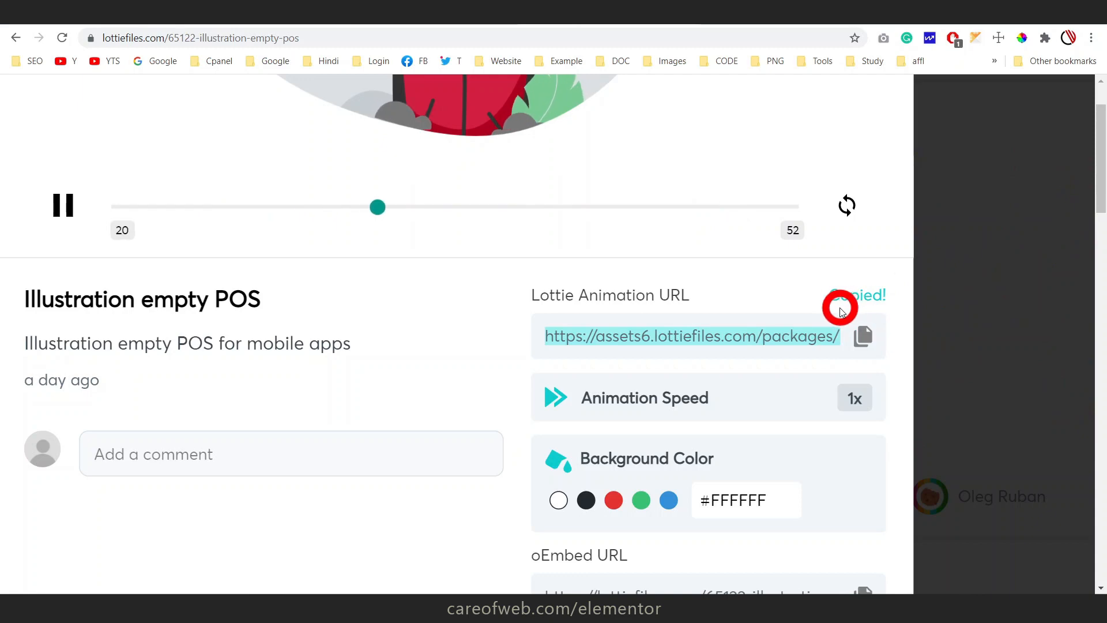
Switch back to the Elementor editor and paste the copied Lottie Animation URL as the widget's external URL
{"action": "scroll", "coordinate": [835, 303], "scroll_direction": "down", "scroll_amount": 3}
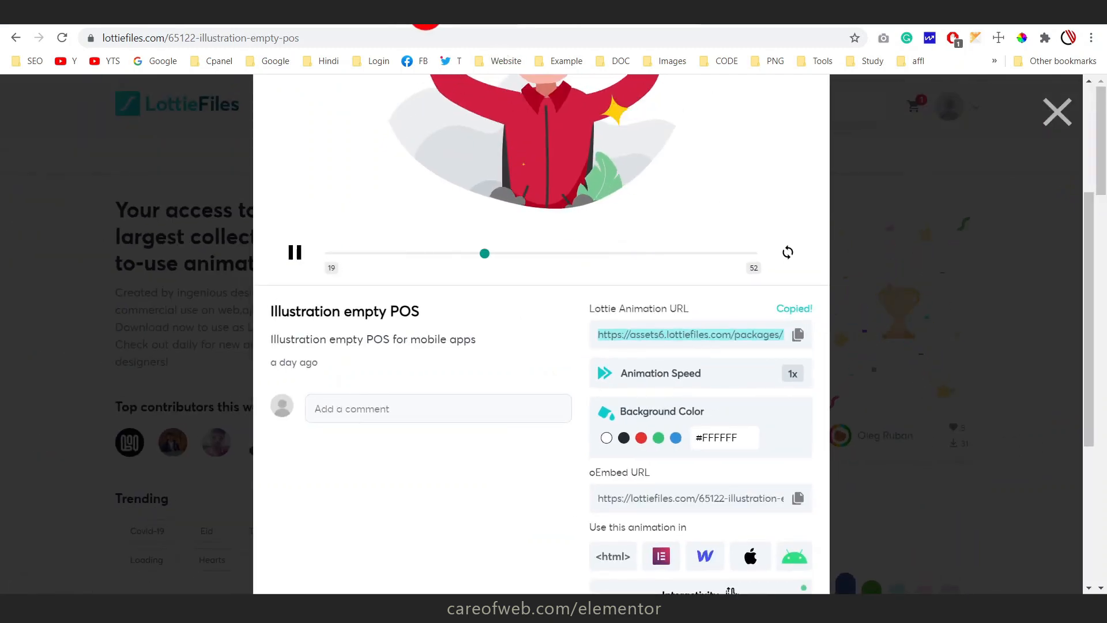
{"action": "left_click", "coordinate": [424, 17]}
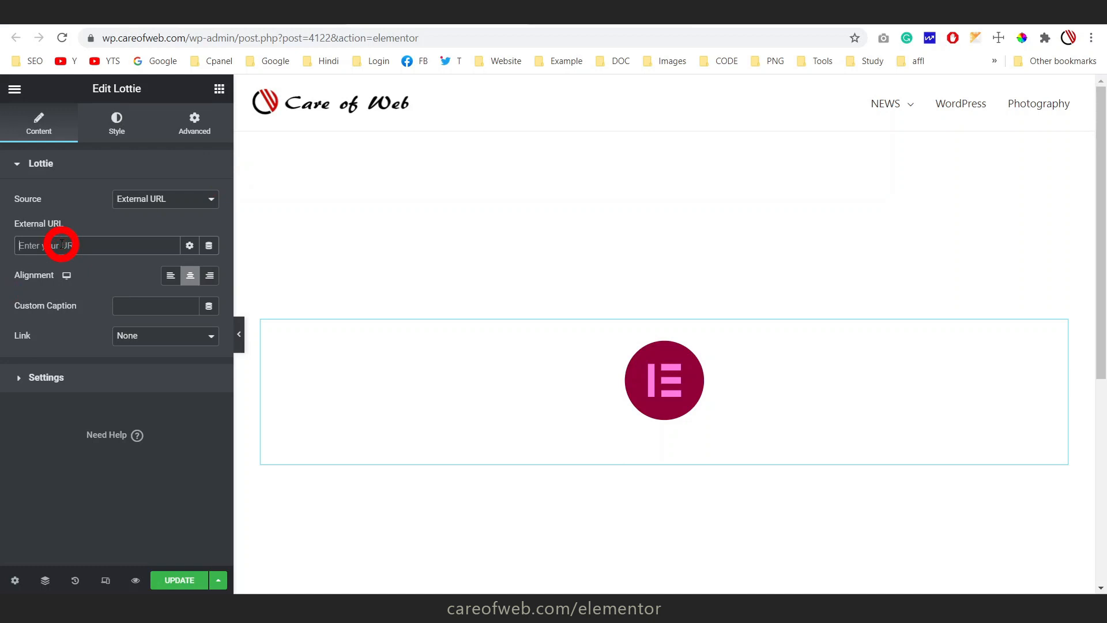
{"action": "key", "text": "ctrl+v"}
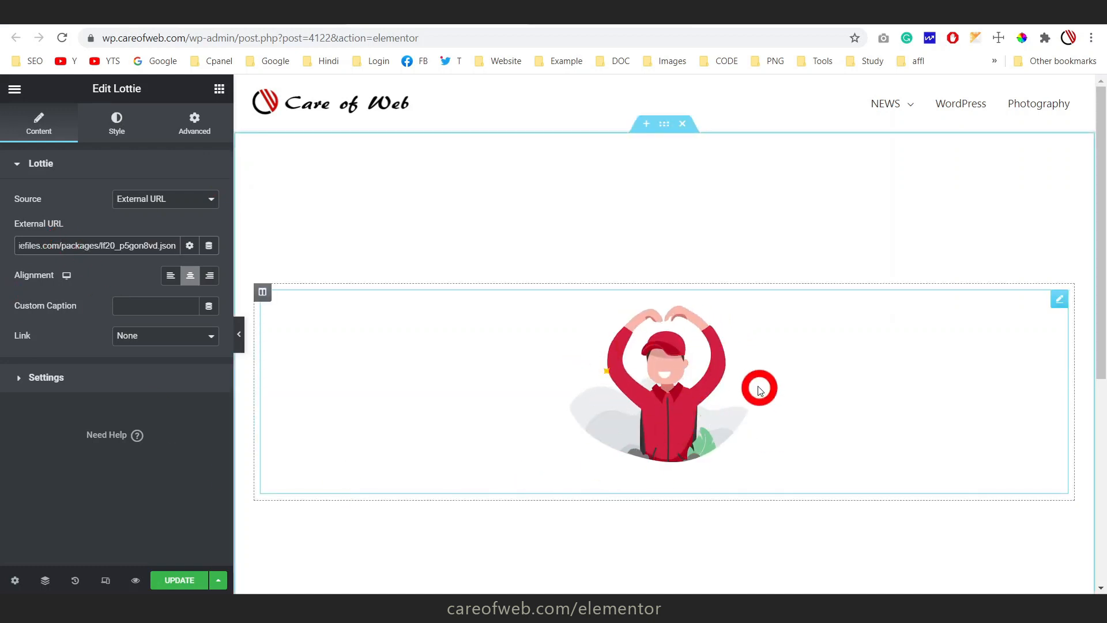
Compare the loaded animation with its original on LottieFiles and review the widget's playback settings
{"action": "left_click", "coordinate": [633, 7]}
{"action": "scroll", "coordinate": [630, 203], "scroll_direction": "up", "scroll_amount": 4}
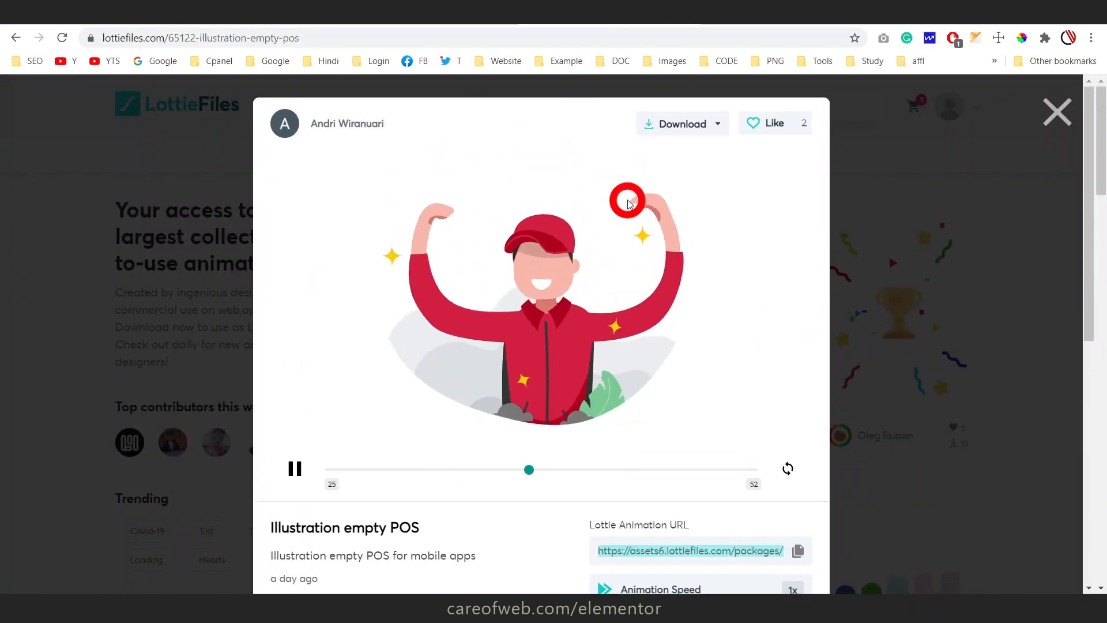
{"action": "left_click", "coordinate": [391, 11]}
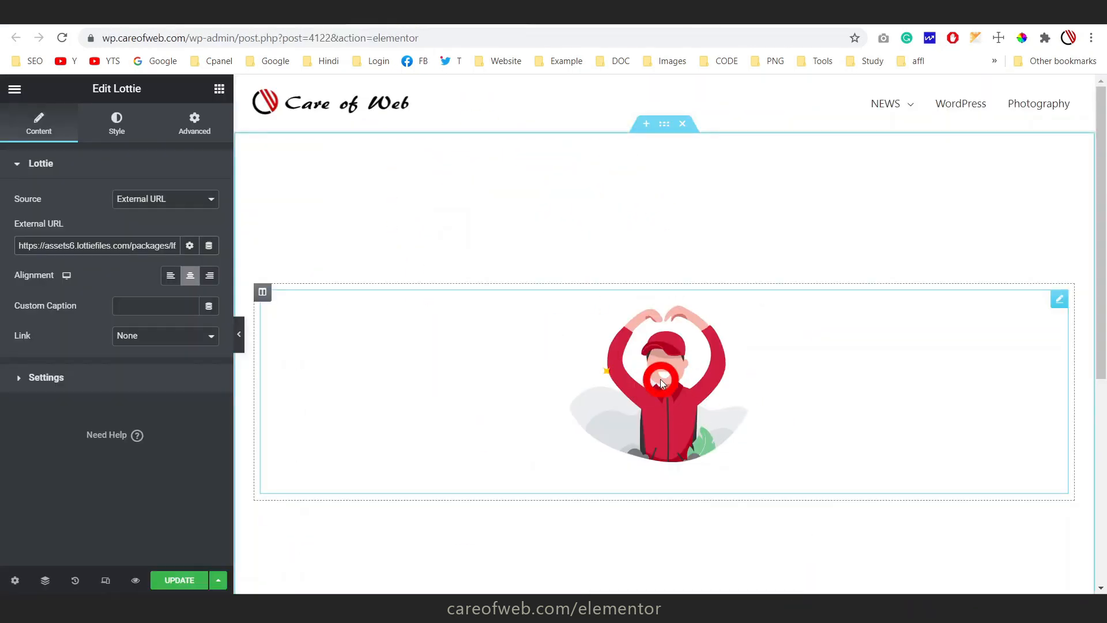
{"action": "left_click", "coordinate": [49, 382]}
{"action": "scroll", "coordinate": [70, 350], "scroll_direction": "down", "scroll_amount": 2}
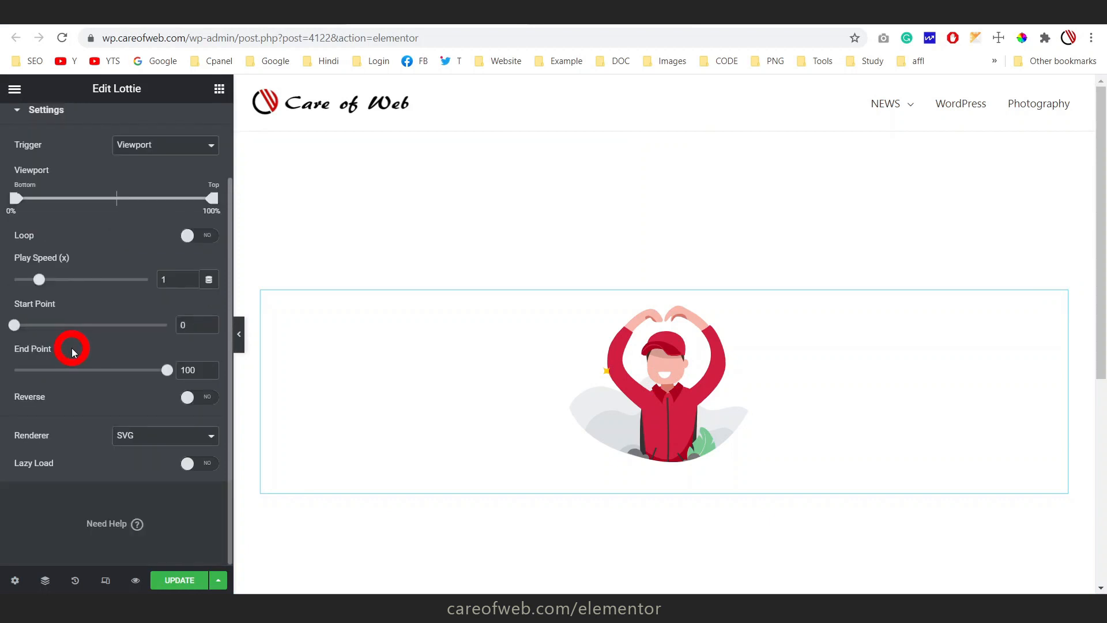
{"action": "scroll", "coordinate": [73, 352], "scroll_direction": "up", "scroll_amount": 2}
{"action": "scroll", "coordinate": [109, 313], "scroll_direction": "down", "scroll_amount": 2}
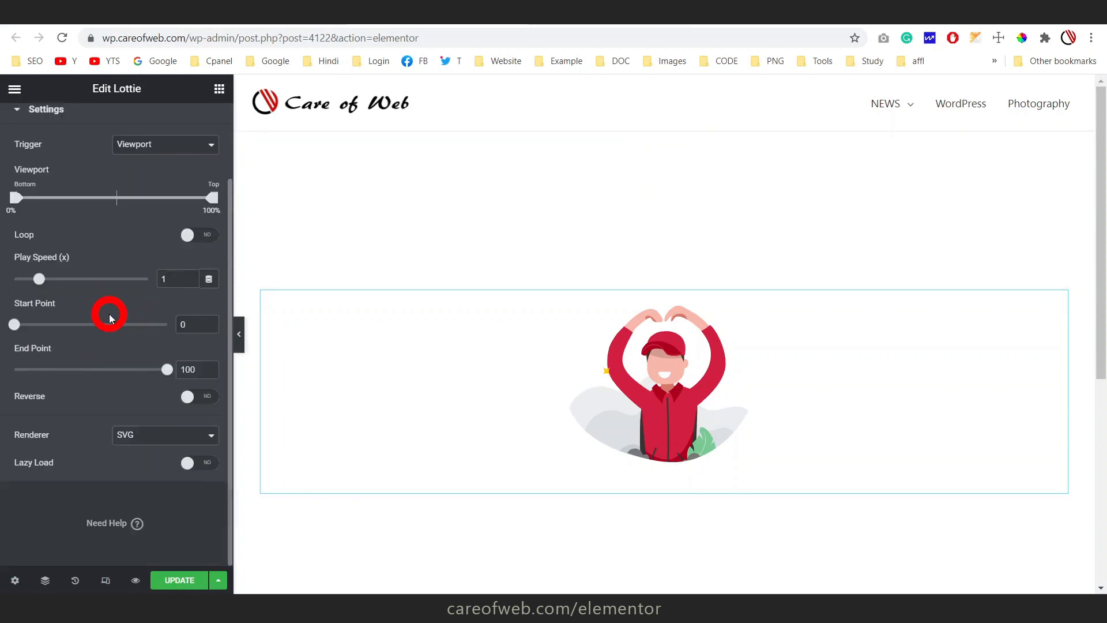
{"action": "scroll", "coordinate": [109, 313], "scroll_direction": "up", "scroll_amount": 2}
Set the width of the Illustration empty POS animation to 48% in its style settings
{"action": "left_click", "coordinate": [117, 124]}
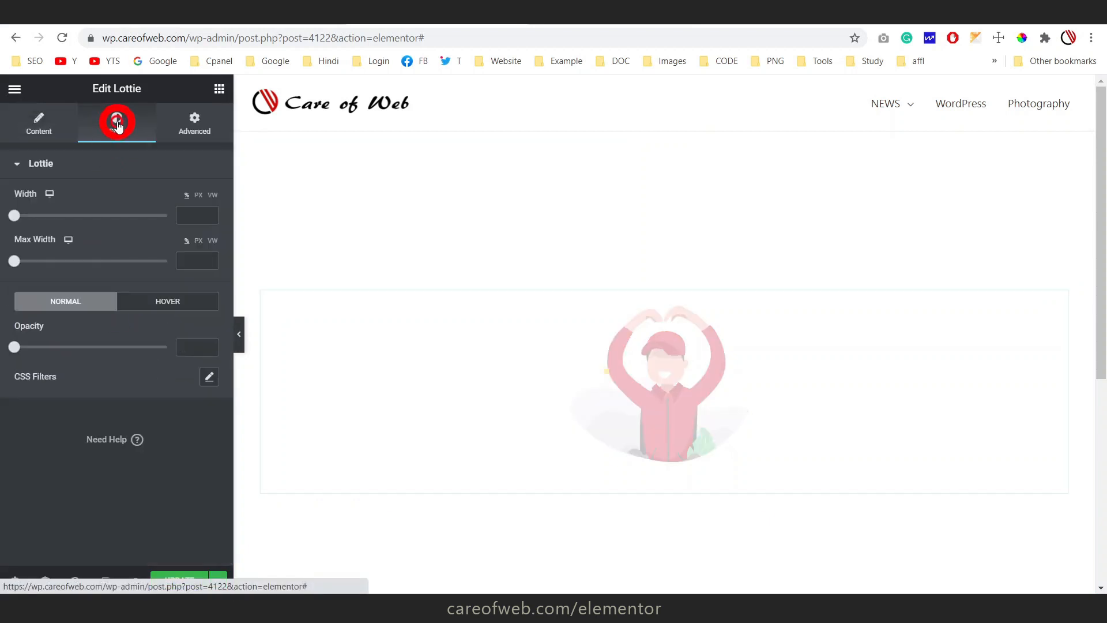
{"action": "left_click_drag", "start_coordinate": [15, 215], "coordinate": [86, 215]}
{"action": "left_click", "coordinate": [663, 417]}
{"action": "left_click", "coordinate": [682, 406]}
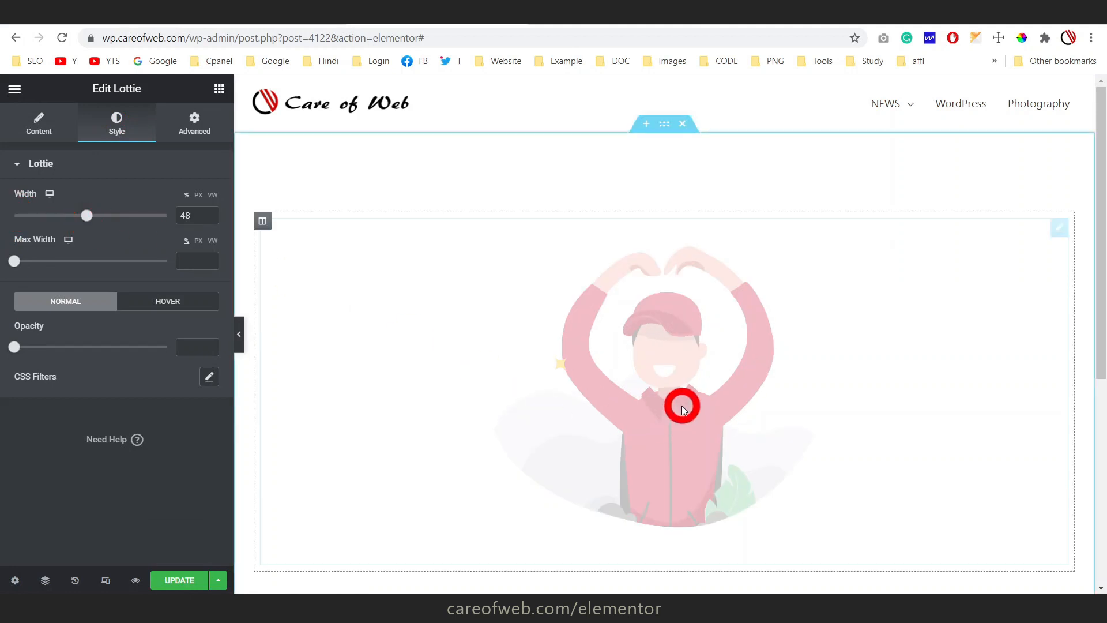
{"action": "scroll", "coordinate": [682, 406], "scroll_direction": "down", "scroll_amount": 1}
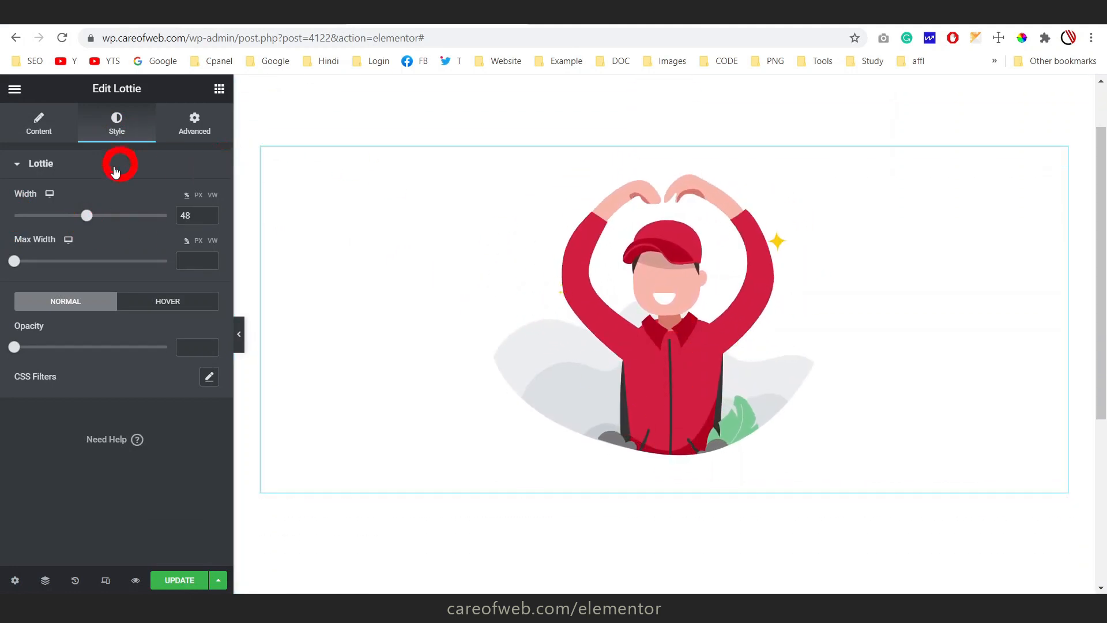
Review the animation's LottieFiles page and the source options in the widget's content settings
{"action": "left_click", "coordinate": [40, 135]}
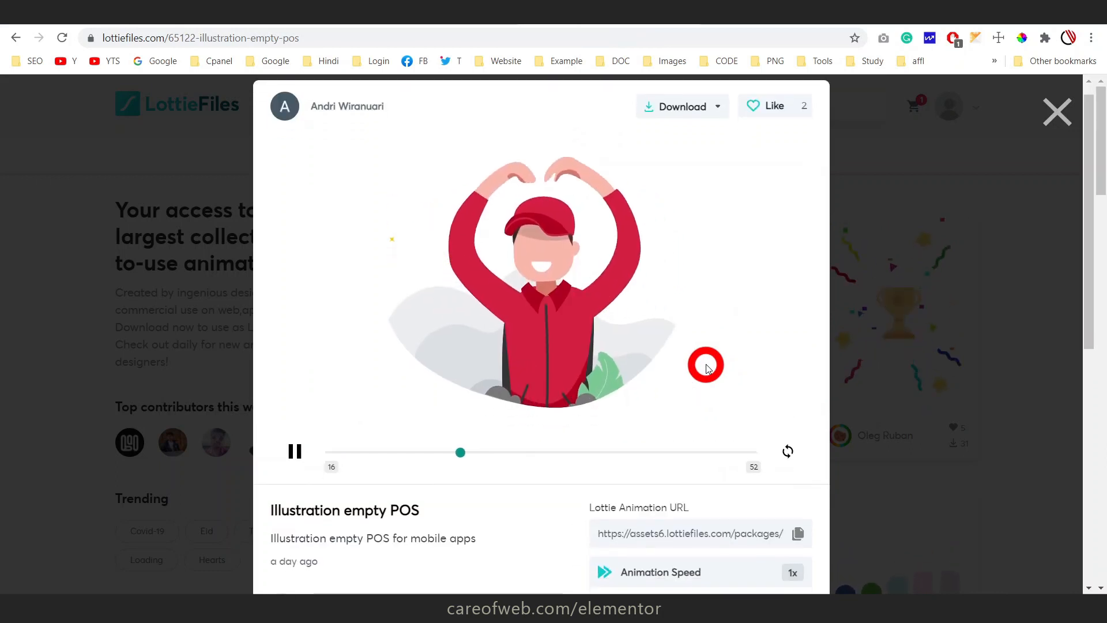
{"action": "scroll", "coordinate": [706, 364], "scroll_direction": "down", "scroll_amount": 1}
{"action": "scroll", "coordinate": [706, 364], "scroll_direction": "up", "scroll_amount": 1}
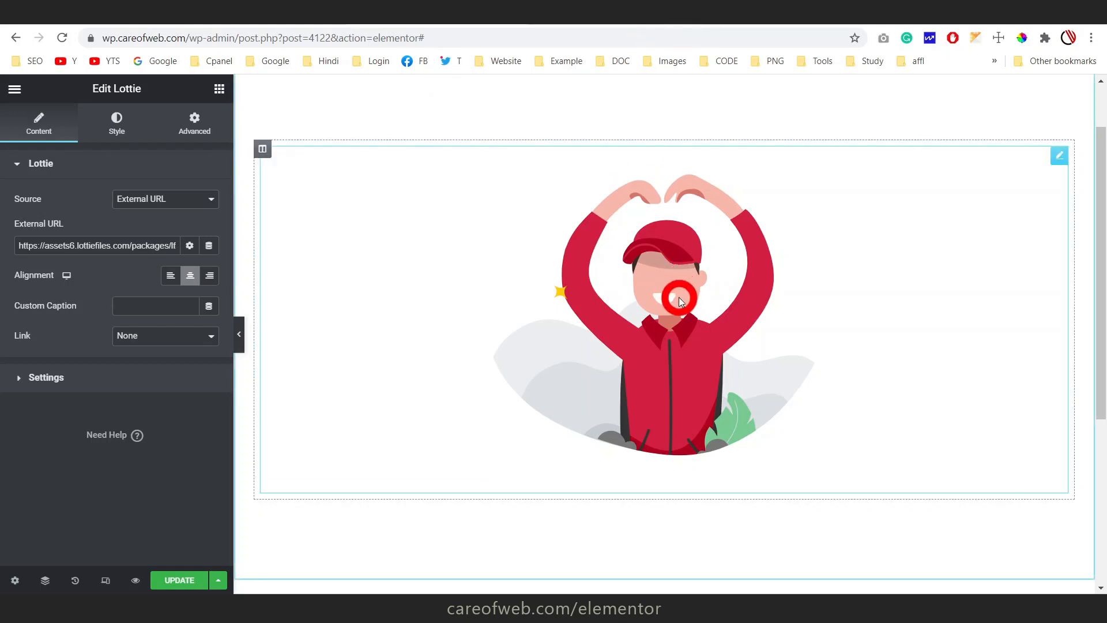
{"action": "left_click", "coordinate": [157, 198]}
{"action": "left_click", "coordinate": [143, 211]}
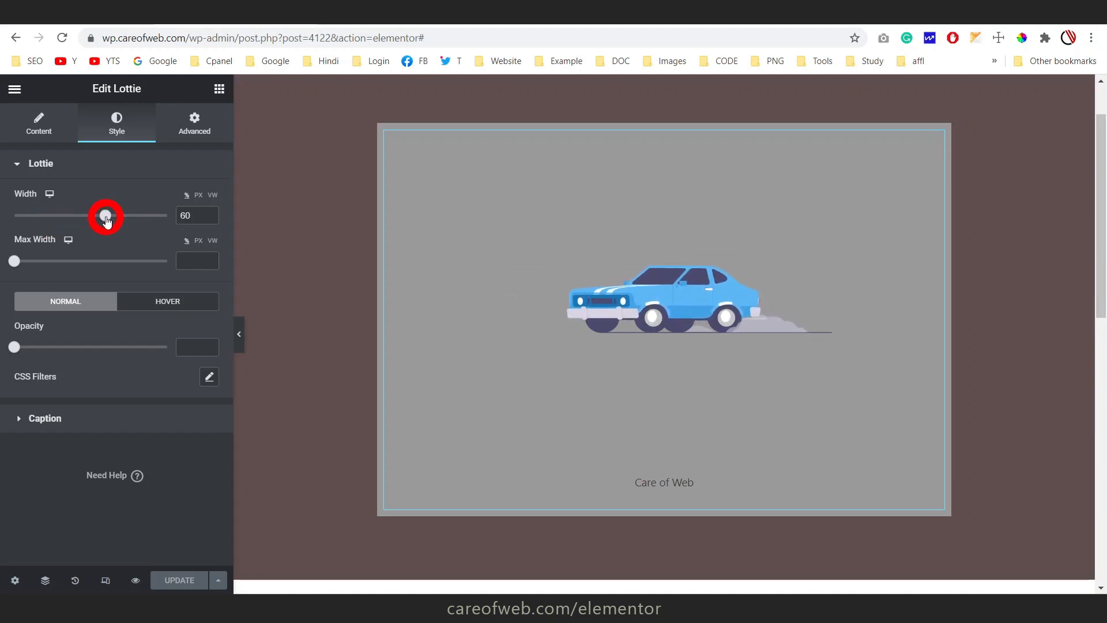
Try a width of 100% on the car Lottie animation and set it back to 60%
{"action": "left_click_drag", "start_coordinate": [106, 218], "coordinate": [934, 301]}
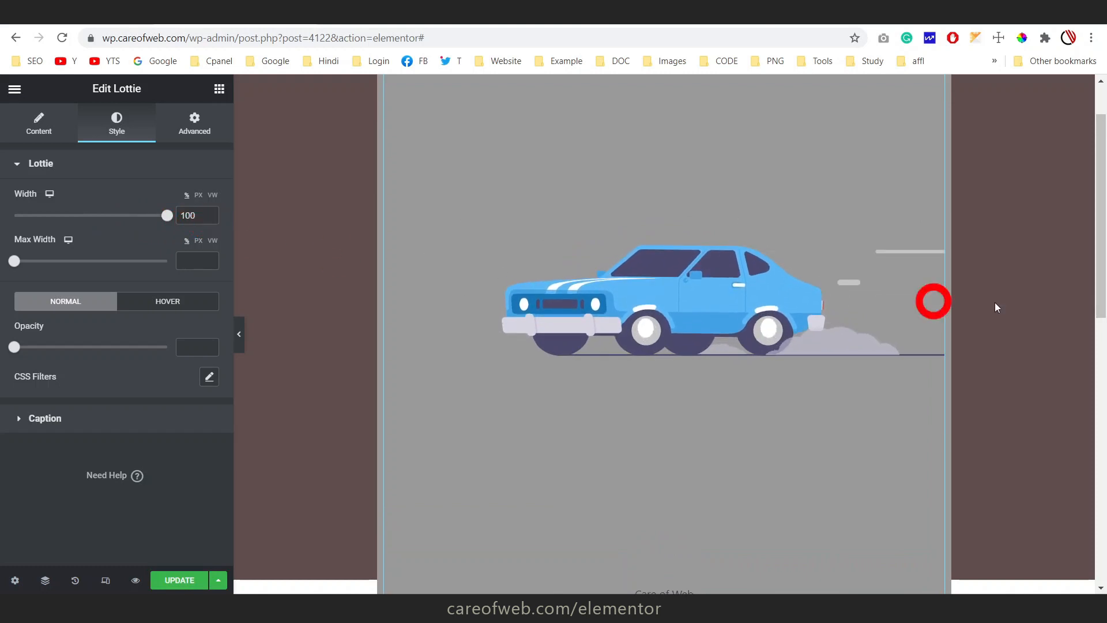
{"action": "scroll", "coordinate": [1104, 332], "scroll_direction": "up", "scroll_amount": 1}
{"action": "scroll", "coordinate": [1104, 331], "scroll_direction": "down", "scroll_amount": 4}
{"action": "scroll", "coordinate": [1106, 332], "scroll_direction": "up", "scroll_amount": 2}
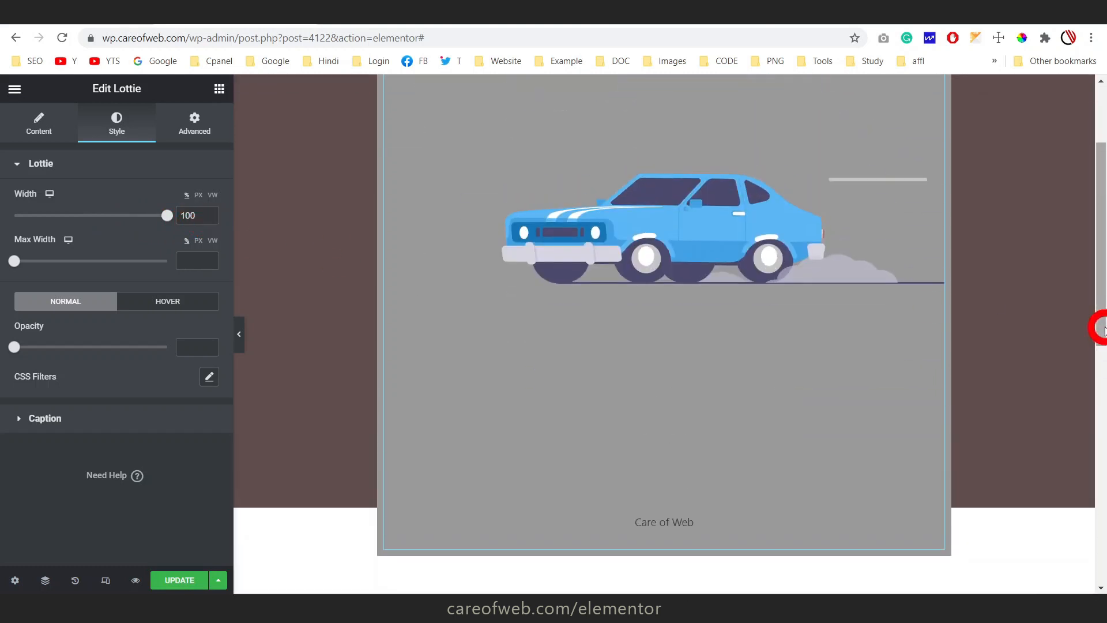
{"action": "scroll", "coordinate": [1033, 434], "scroll_direction": "up", "scroll_amount": 3}
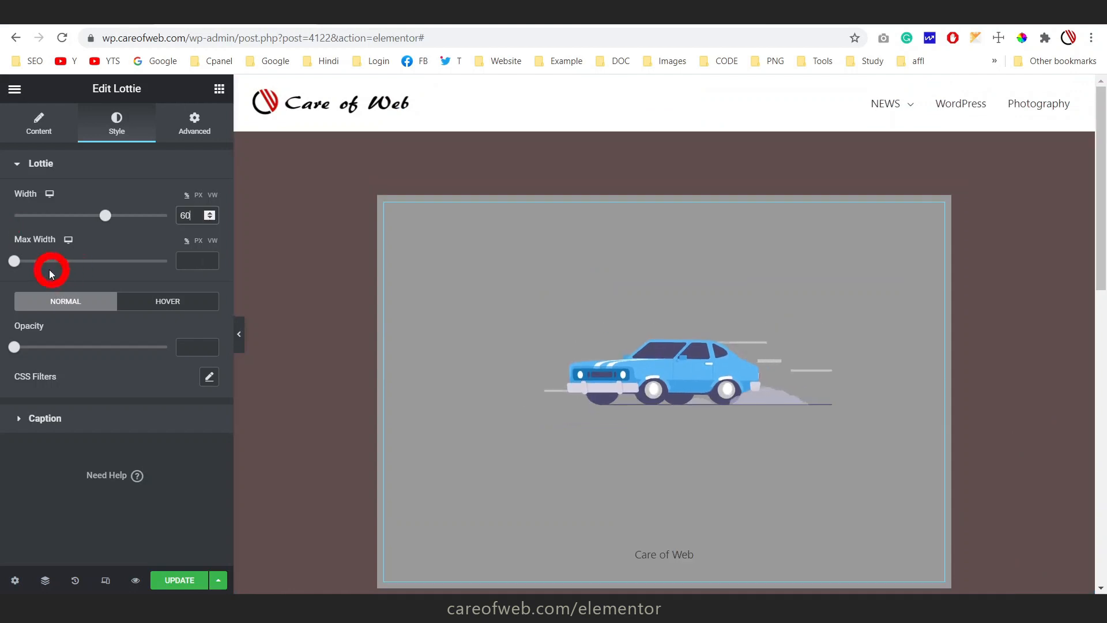
Try a max width of 59% and a width of 31% on the car animation
{"action": "left_click", "coordinate": [16, 266]}
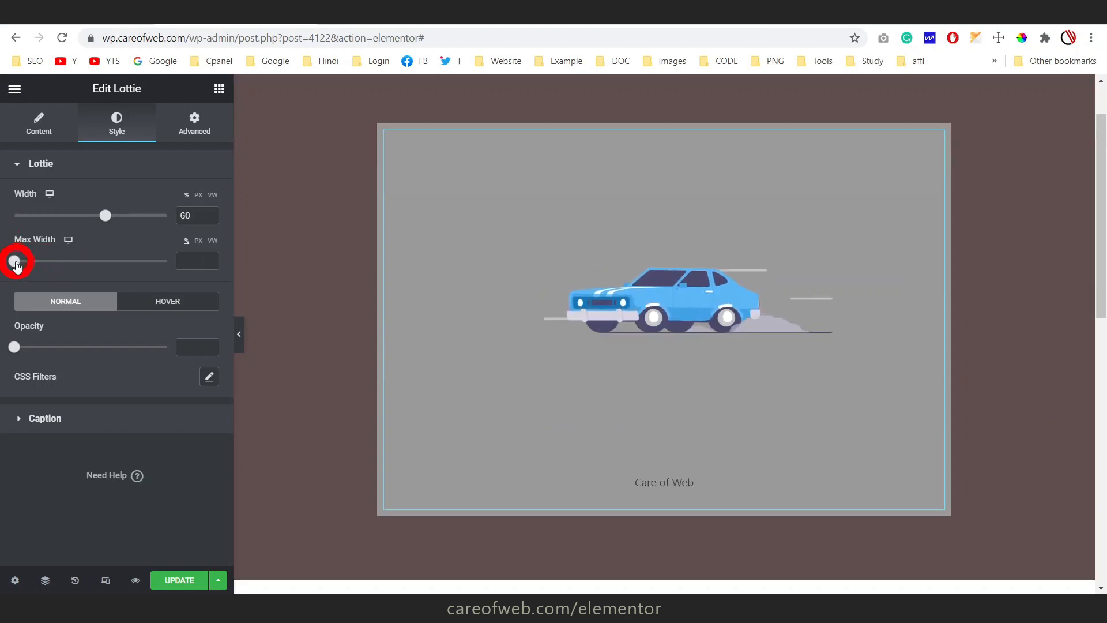
{"action": "left_click_drag", "start_coordinate": [16, 266], "coordinate": [107, 270]}
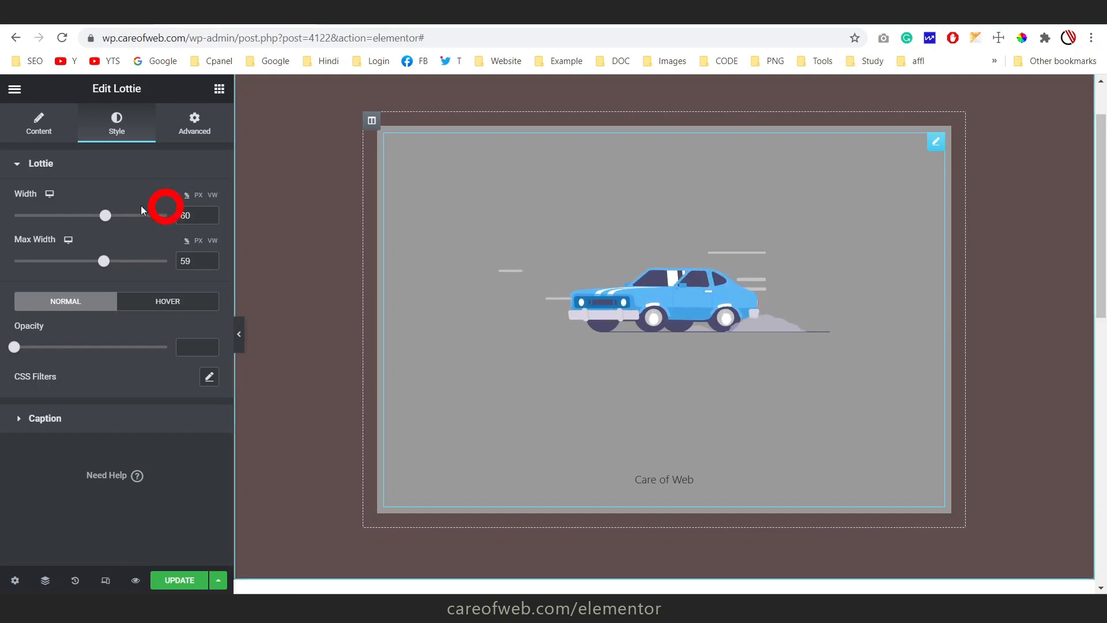
{"action": "left_click_drag", "start_coordinate": [105, 216], "coordinate": [61, 216]}
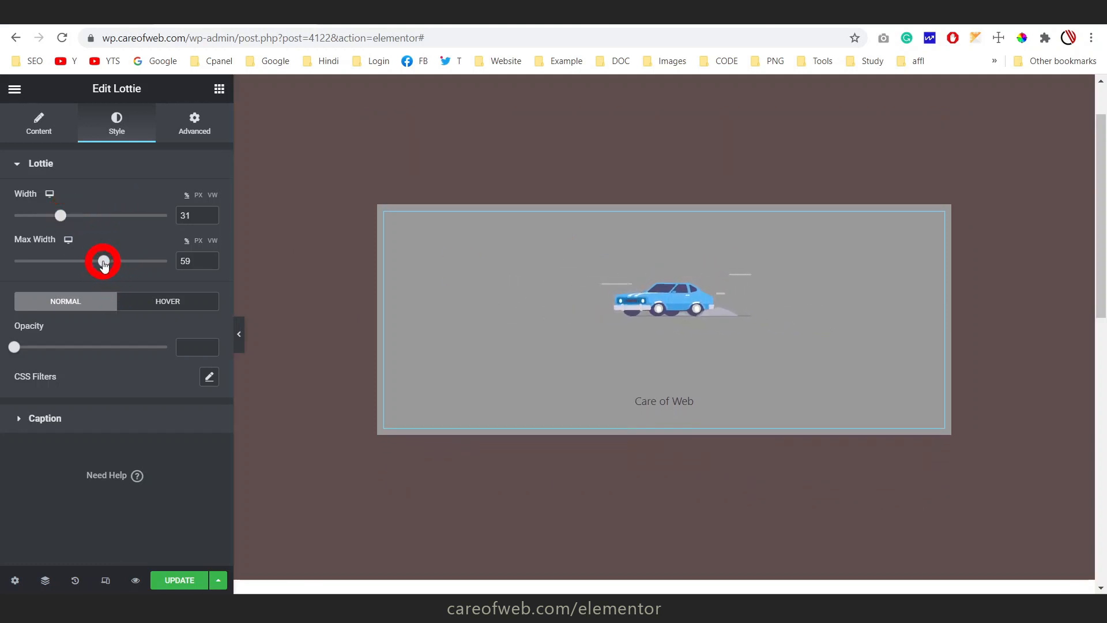
Set the car animation's max width to 100% and its width to 65%
{"action": "left_click_drag", "start_coordinate": [101, 268], "coordinate": [180, 258]}
{"action": "left_click_drag", "start_coordinate": [64, 218], "coordinate": [115, 217]}
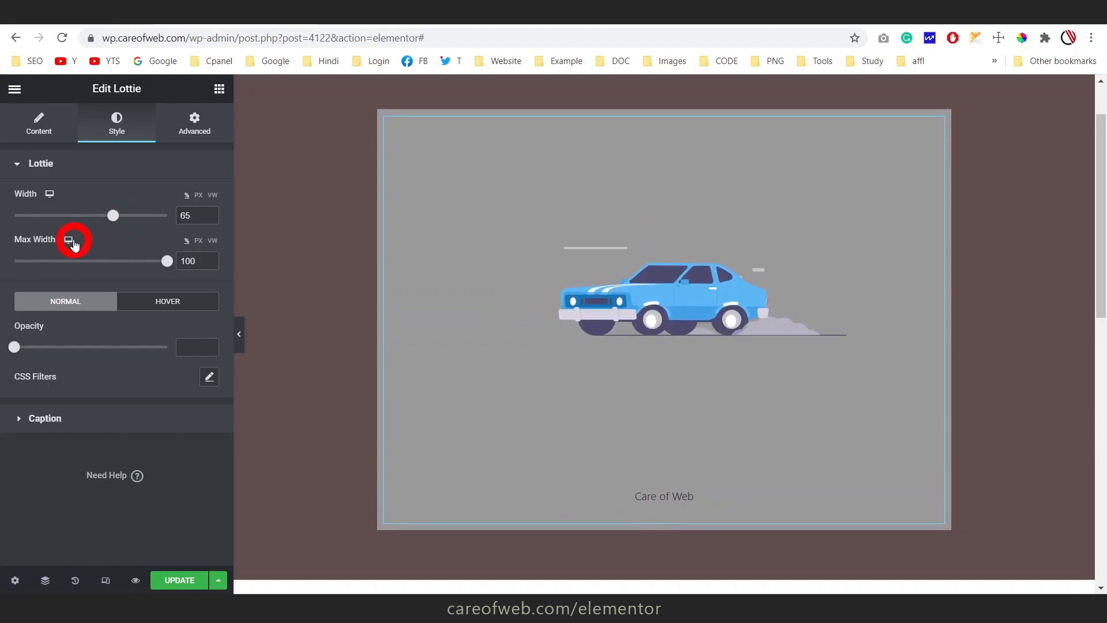
Set the car animation's width to 100% and max width to 58% for the mobile layout
{"action": "mouse_move", "coordinate": [68, 240]}
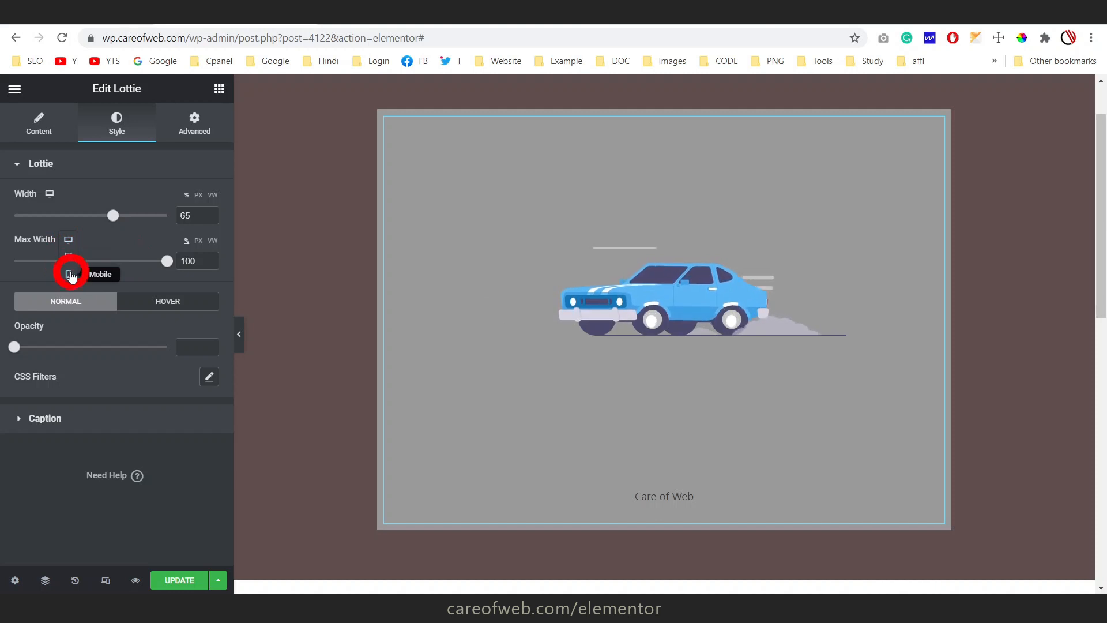
{"action": "left_click", "coordinate": [64, 272]}
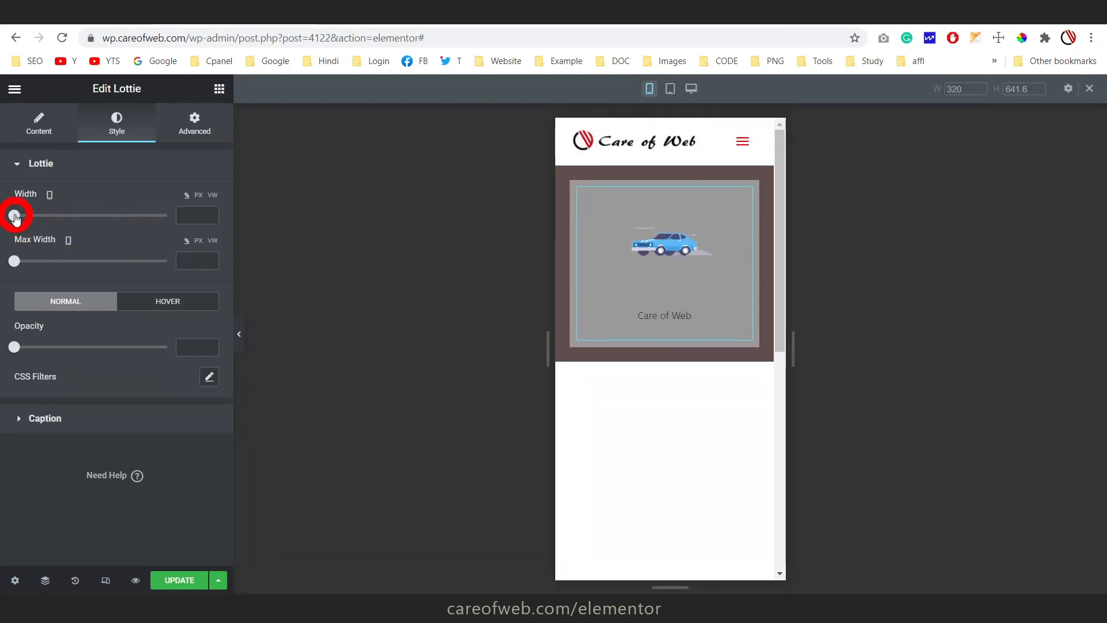
{"action": "left_click_drag", "start_coordinate": [15, 216], "coordinate": [182, 225]}
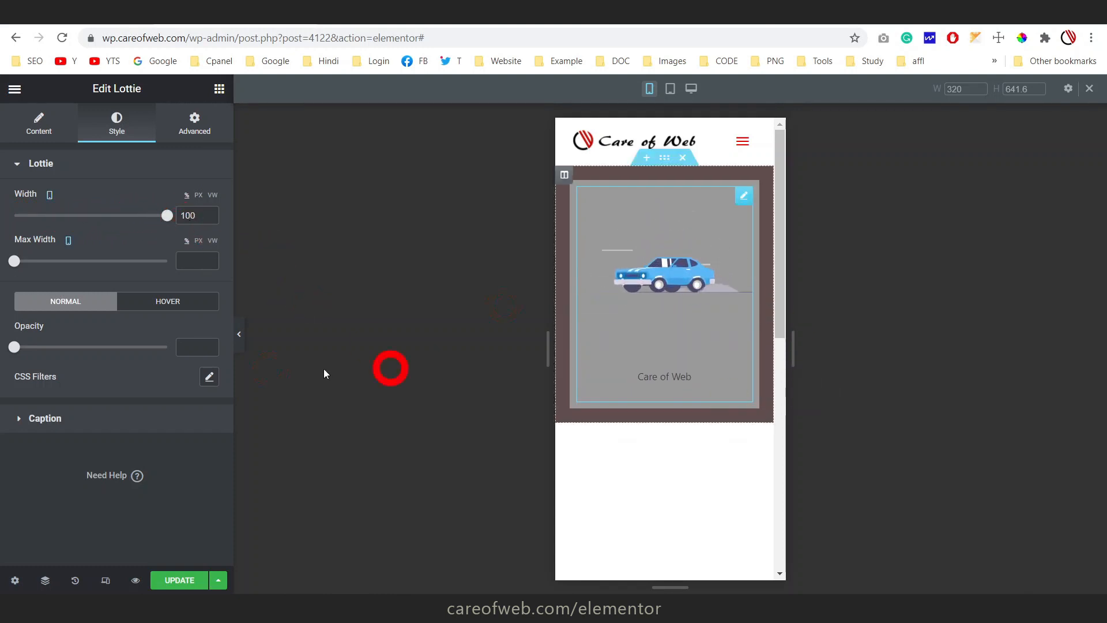
{"action": "left_click_drag", "start_coordinate": [14, 261], "coordinate": [104, 273]}
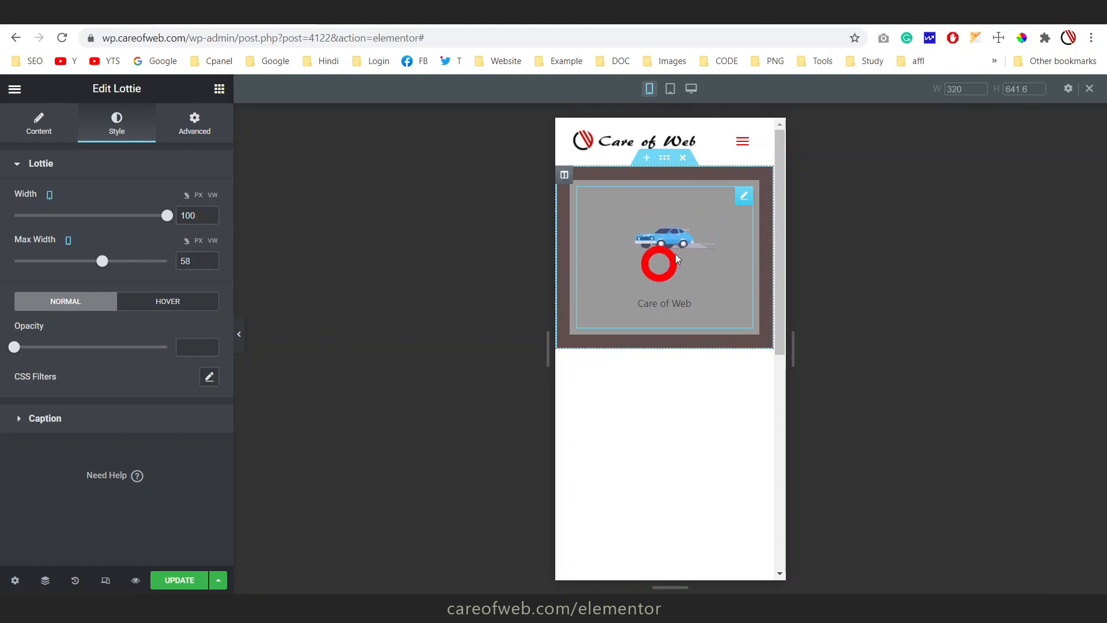
Return to the desktop layout and change the background color of the car animation's column to pink
{"action": "left_click", "coordinate": [51, 197]}
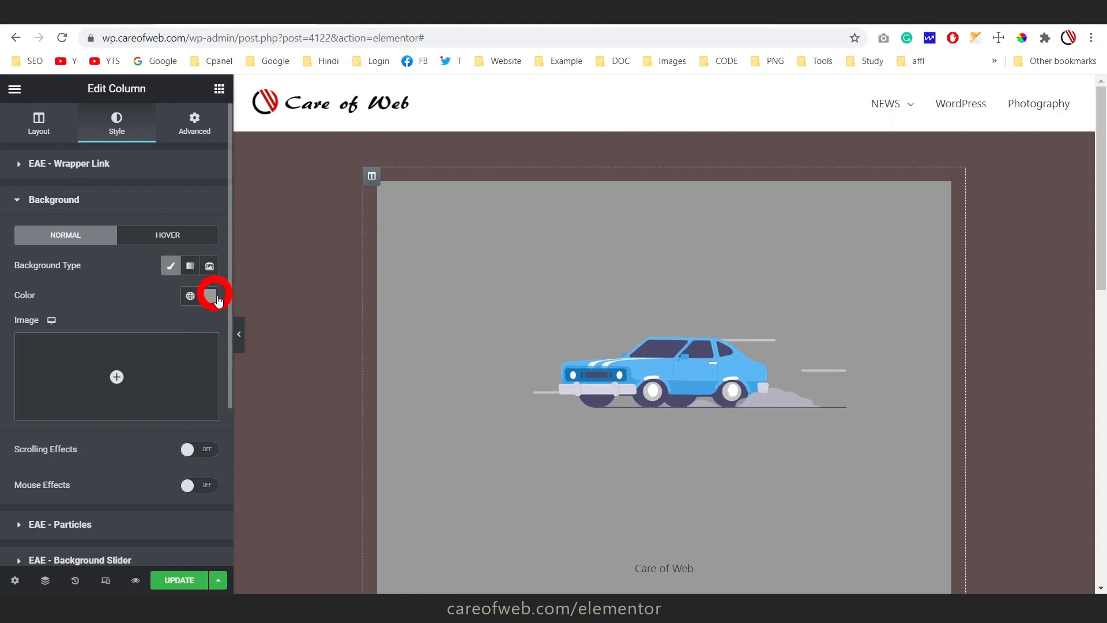
{"action": "left_click", "coordinate": [212, 296]}
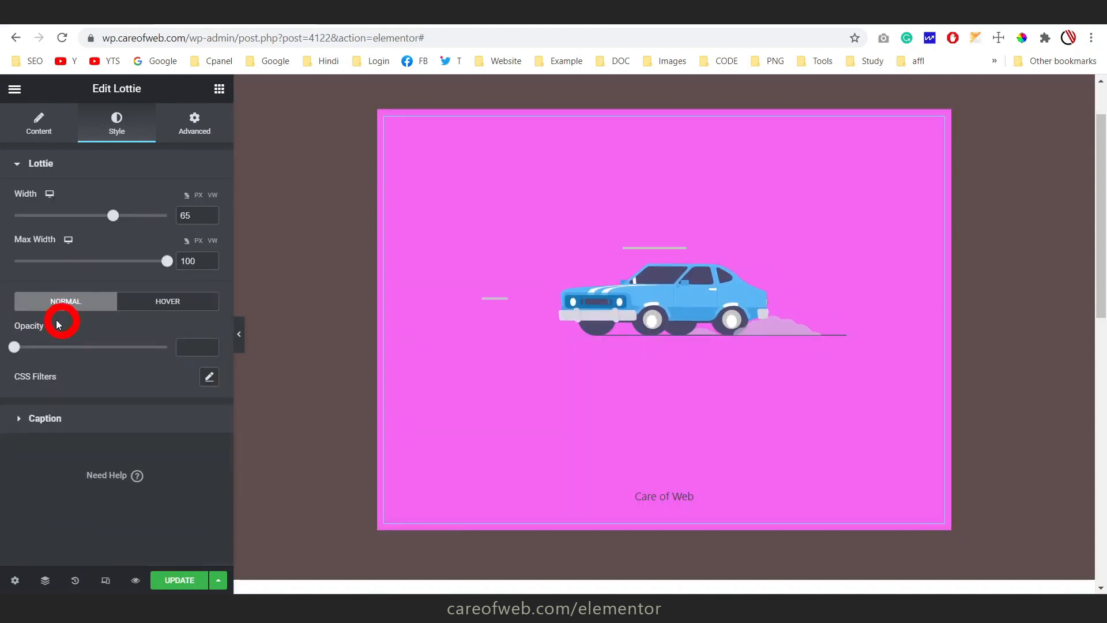
Set the car animation's opacity in the normal state to 0.26
{"action": "left_click", "coordinate": [165, 302]}
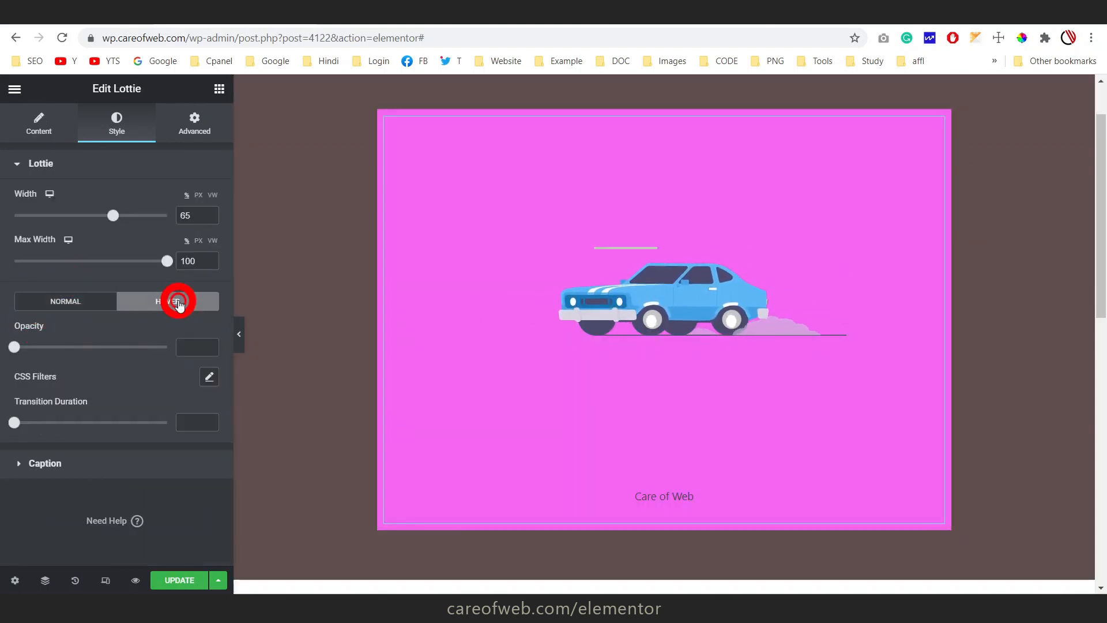
{"action": "left_click", "coordinate": [60, 301]}
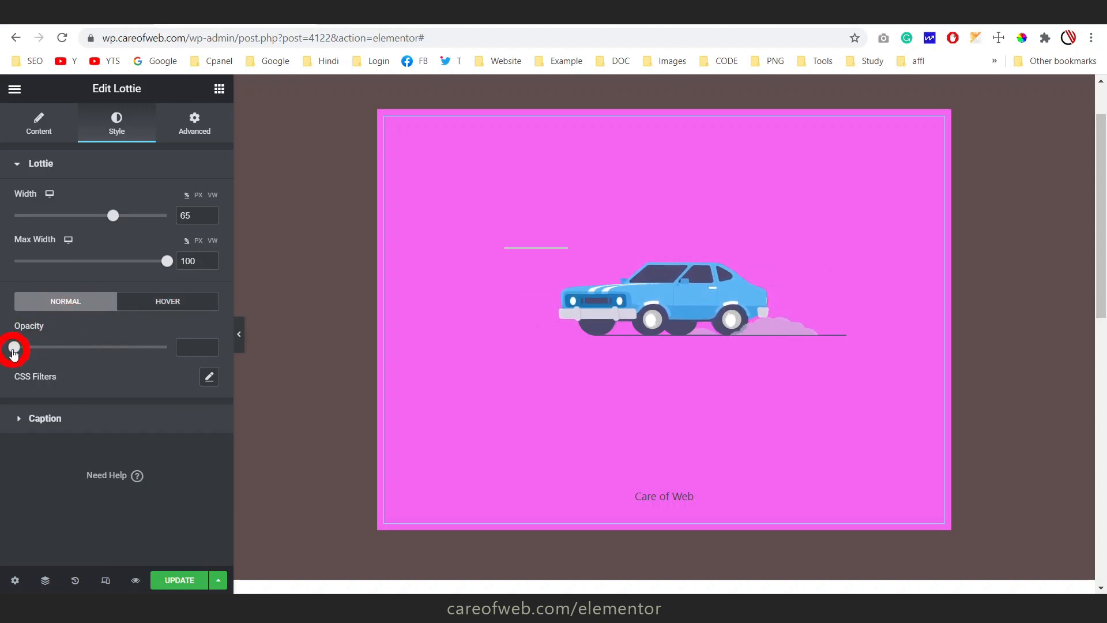
{"action": "left_click_drag", "start_coordinate": [15, 349], "coordinate": [168, 350]}
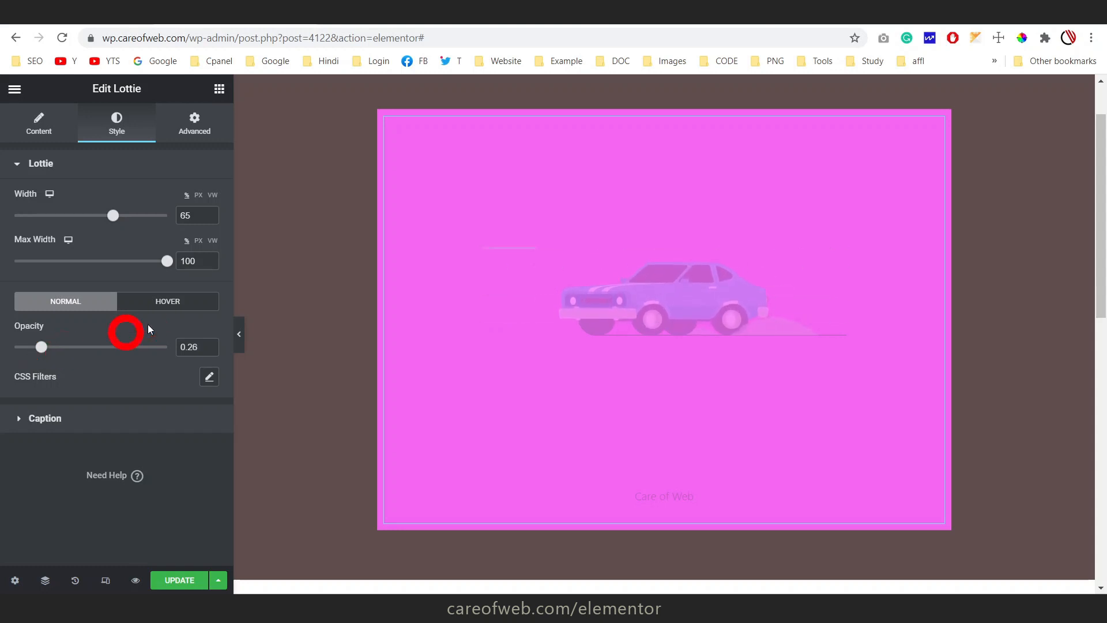
Set the car animation's hover opacity to 0.99 with a transition duration of 0
{"action": "left_click", "coordinate": [174, 302]}
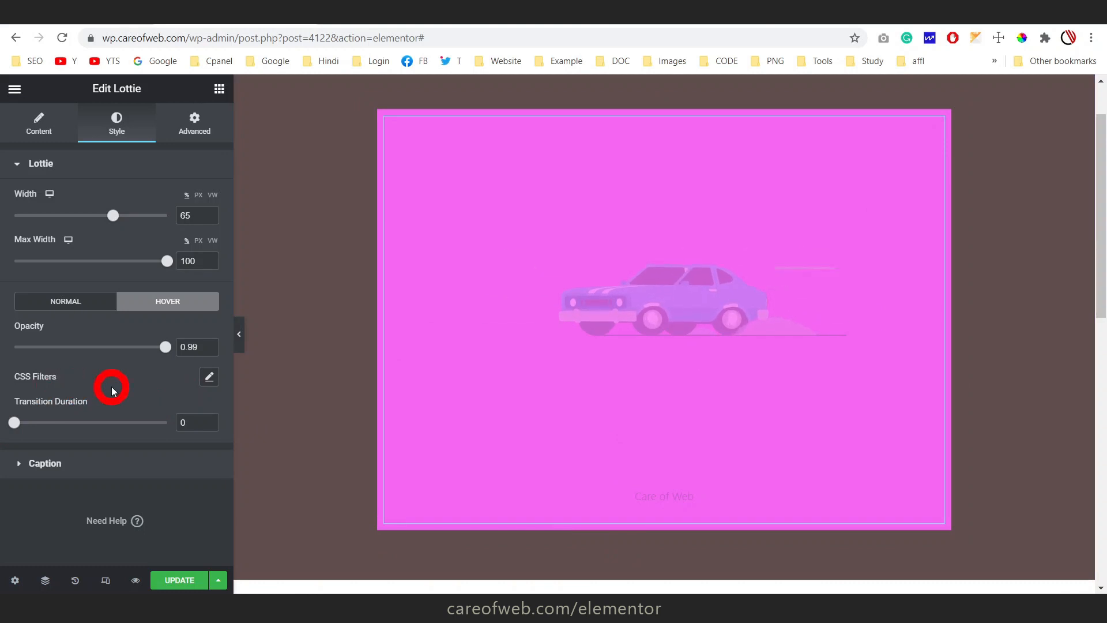
{"action": "left_click", "coordinate": [62, 303]}
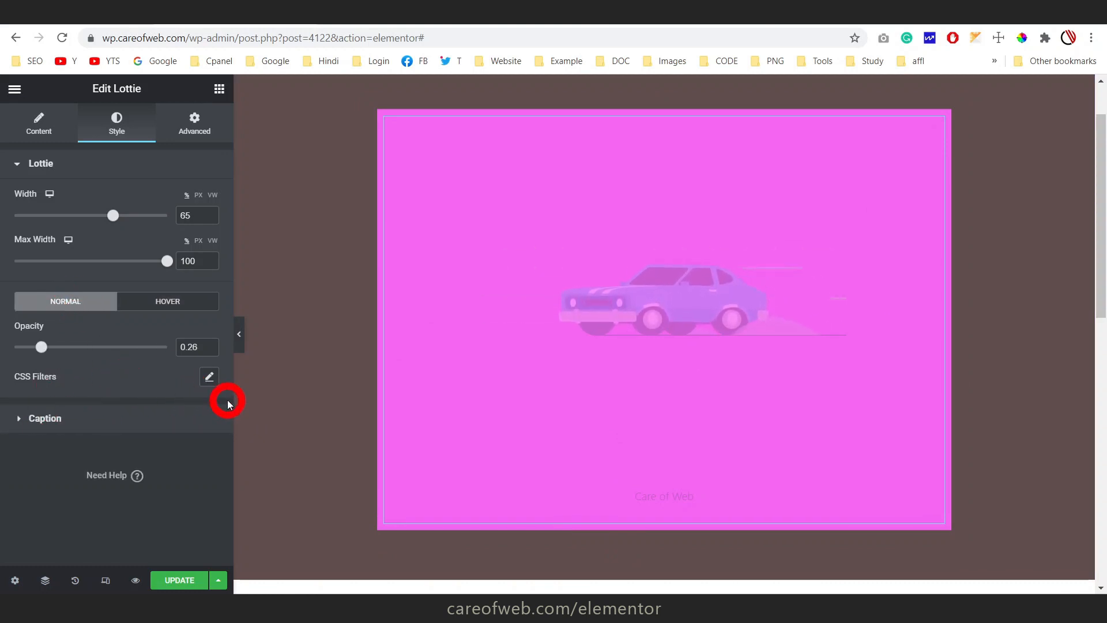
Set the car animation's normal-state opacity to 1 and apply a CSS filter blur of 5.3
{"action": "left_click", "coordinate": [210, 378]}
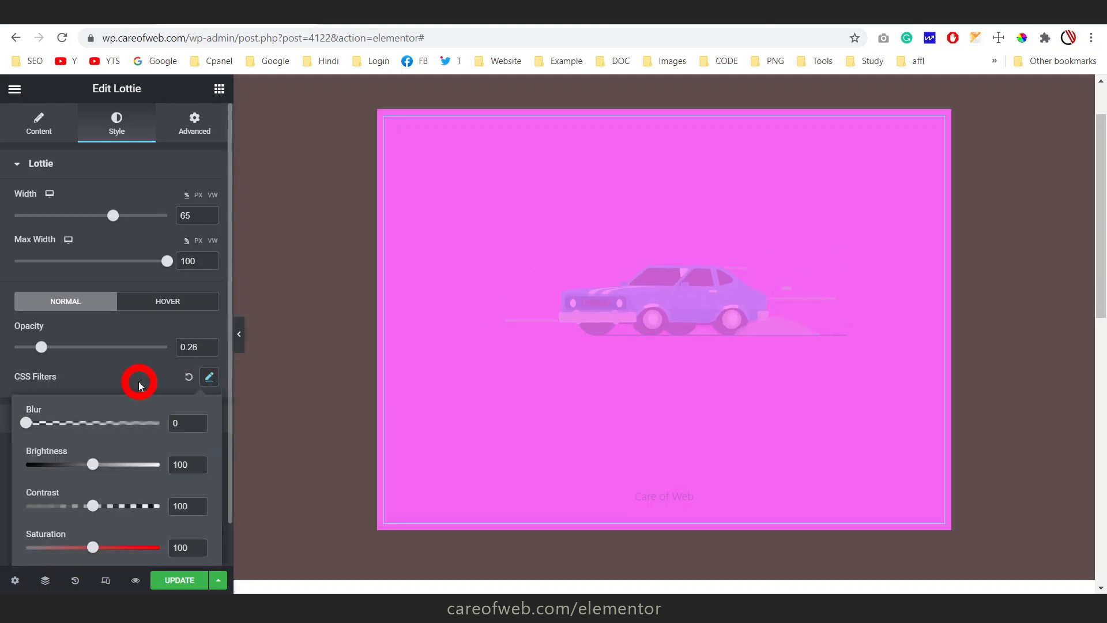
{"action": "scroll", "coordinate": [138, 382], "scroll_direction": "down", "scroll_amount": 1}
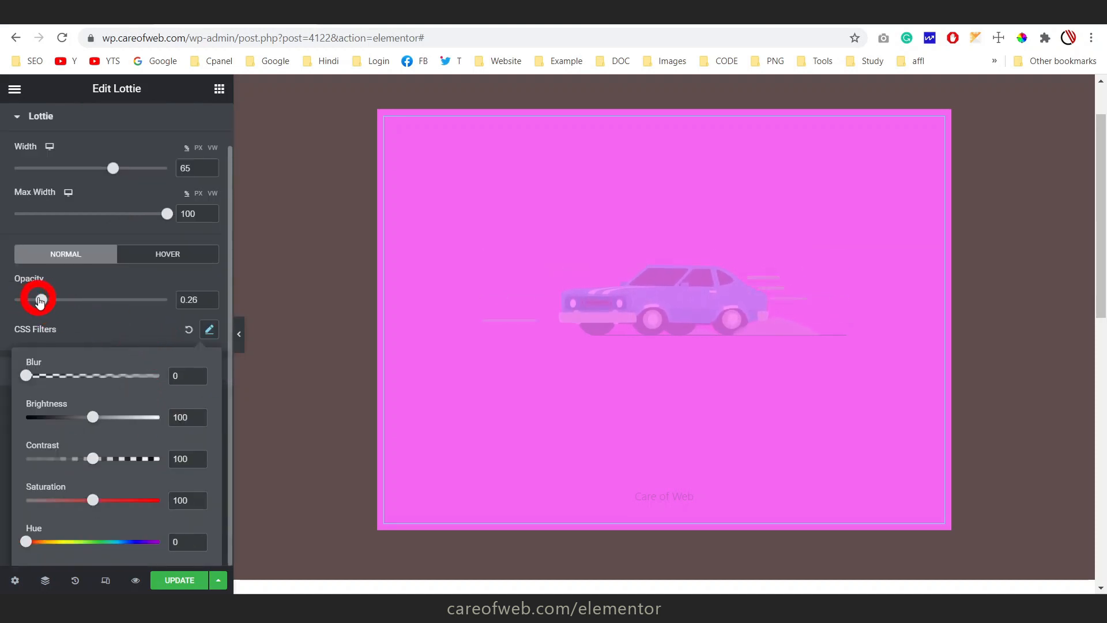
{"action": "left_click", "coordinate": [168, 300]}
{"action": "left_click", "coordinate": [209, 331]}
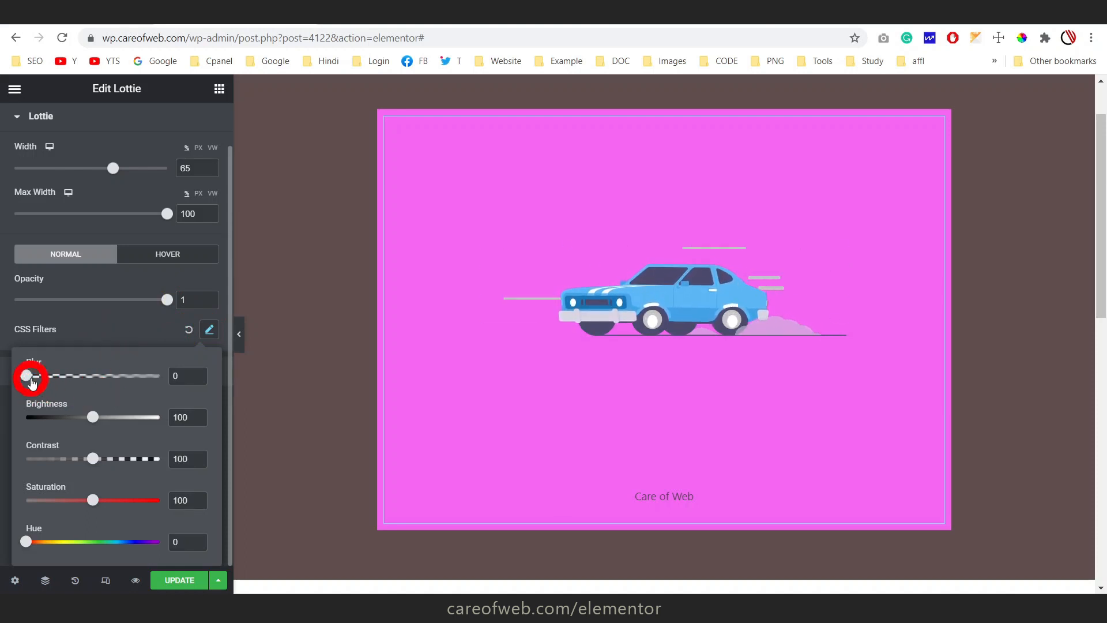
{"action": "left_click_drag", "start_coordinate": [28, 380], "coordinate": [99, 386]}
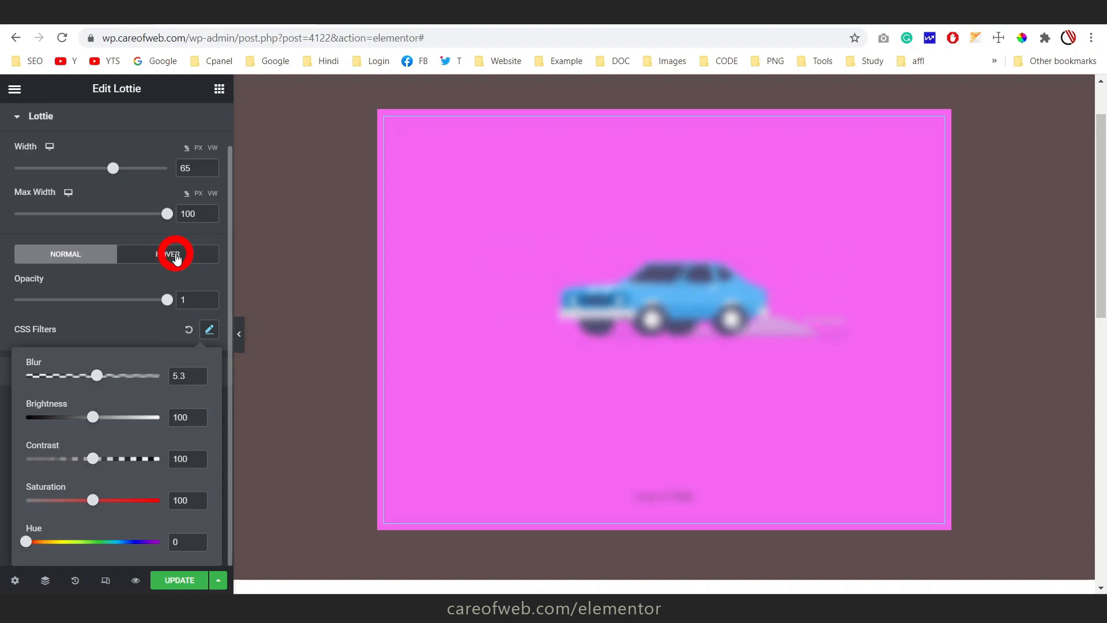
Set the blur of the car animation's hover-state CSS filter to 0
{"action": "left_click", "coordinate": [174, 253]}
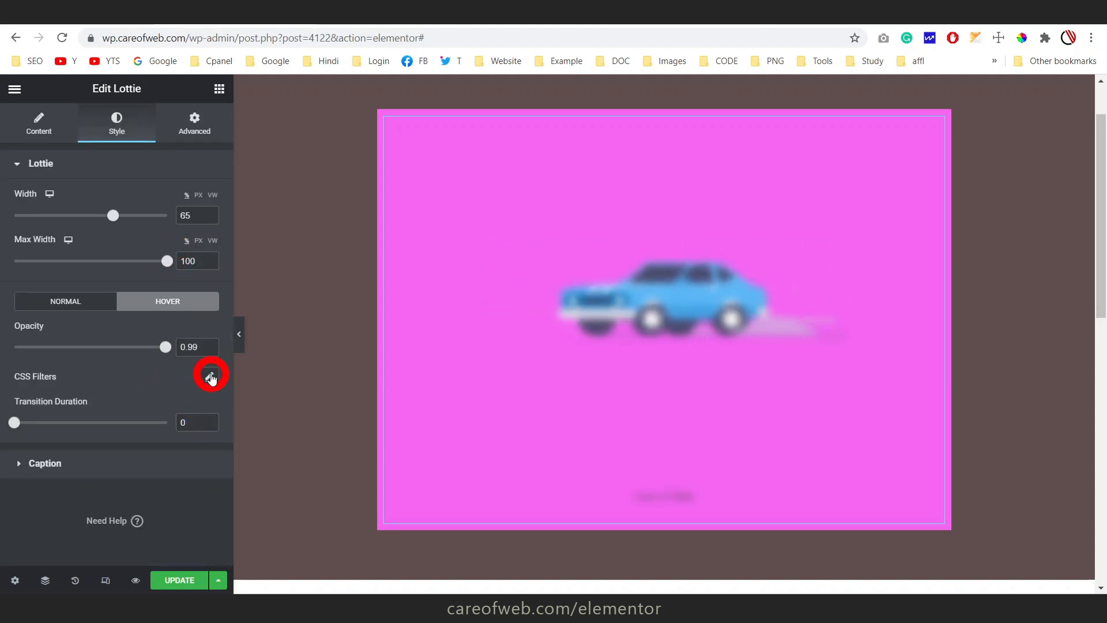
{"action": "left_click", "coordinate": [210, 377]}
{"action": "left_click_drag", "start_coordinate": [28, 424], "coordinate": [5, 423]}
{"action": "left_click", "coordinate": [91, 383]}
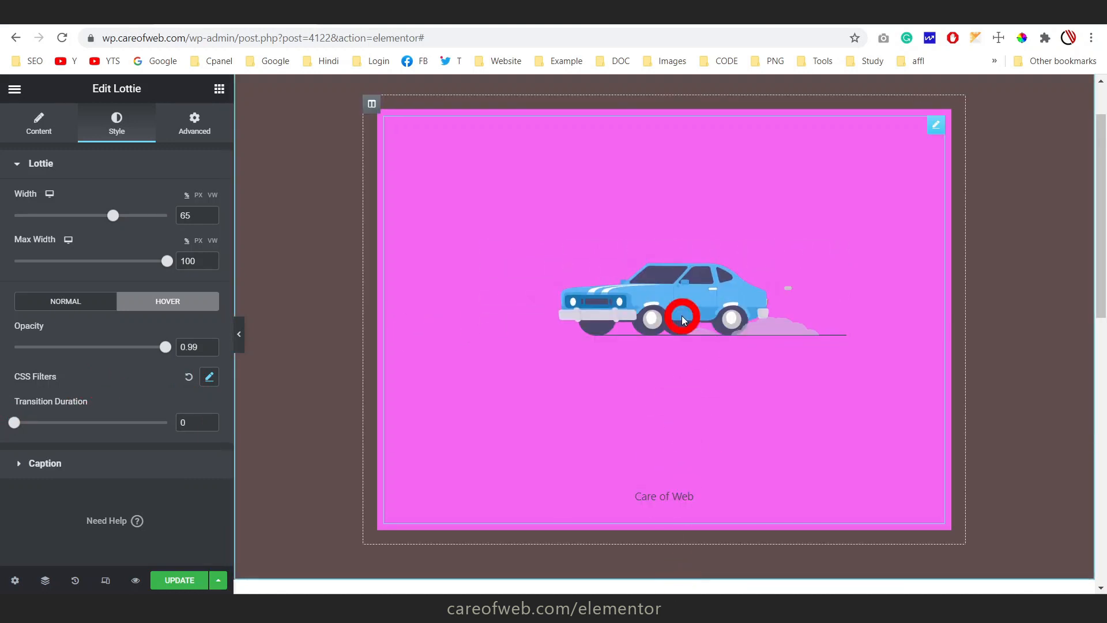
In the car animation's normal-state CSS filters, set the brightness to 188 and the blur to 0
{"action": "left_click", "coordinate": [67, 303]}
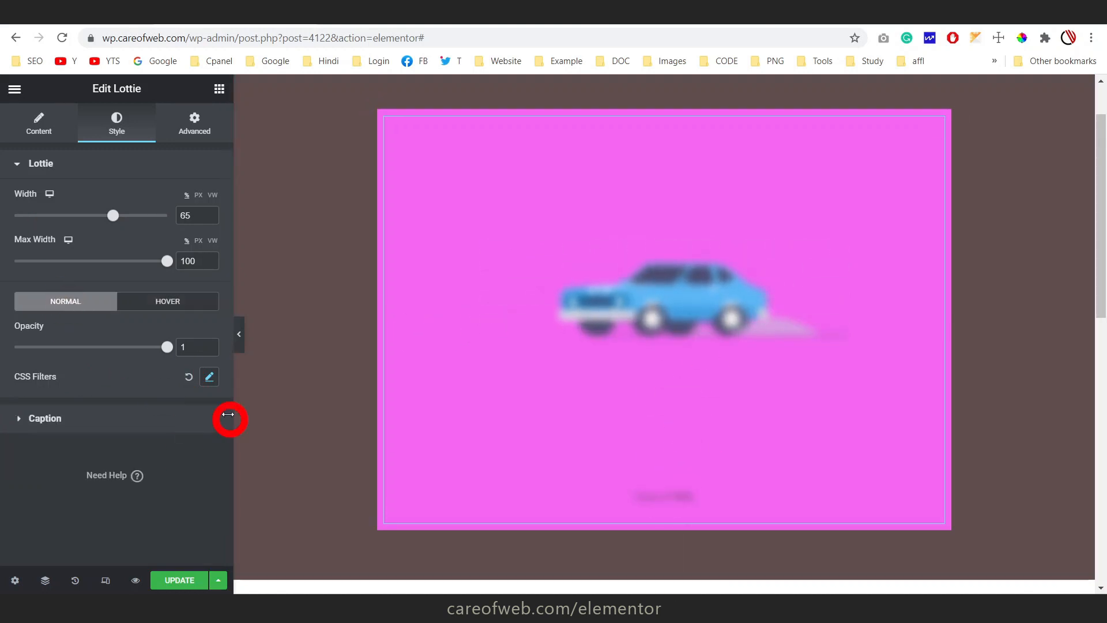
{"action": "left_click", "coordinate": [210, 379]}
{"action": "scroll", "coordinate": [173, 383], "scroll_direction": "down", "scroll_amount": 1}
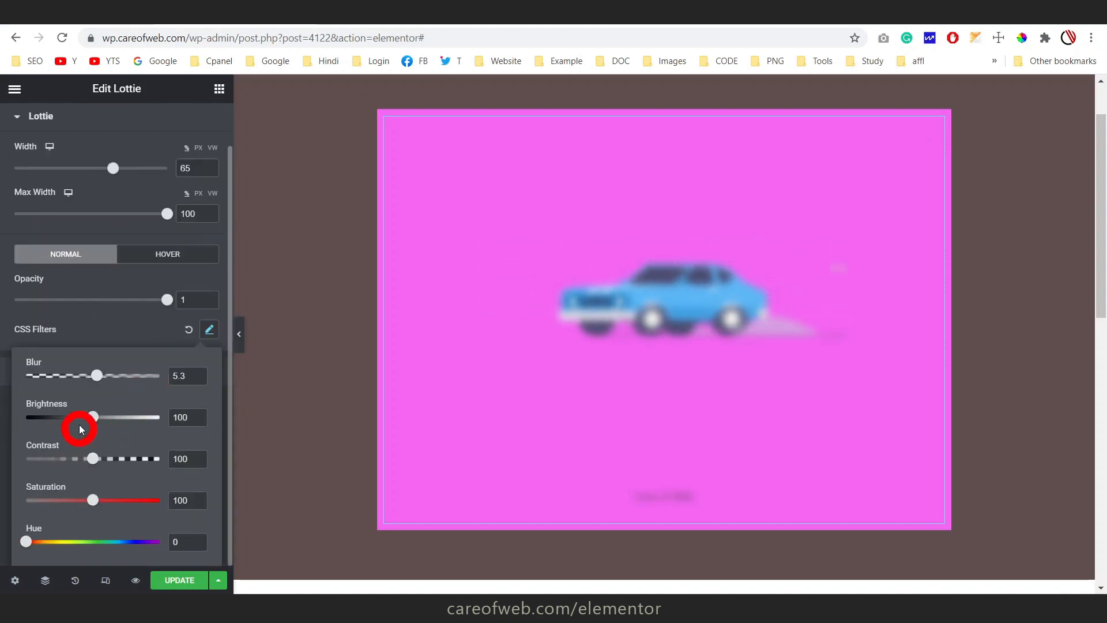
{"action": "left_click_drag", "start_coordinate": [102, 418], "coordinate": [153, 417]}
{"action": "left_click_drag", "start_coordinate": [140, 374], "coordinate": [2, 381]}
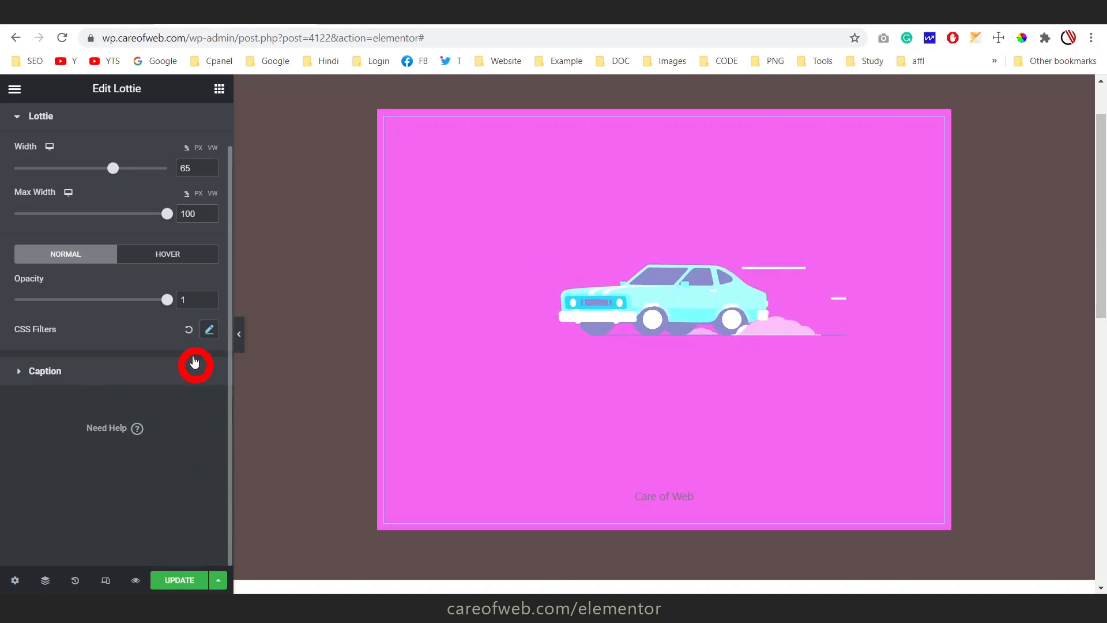
Try a brightness of 0 in the car animation's normal-state CSS filters, and settle on a brightness of 95
{"action": "left_click", "coordinate": [209, 329]}
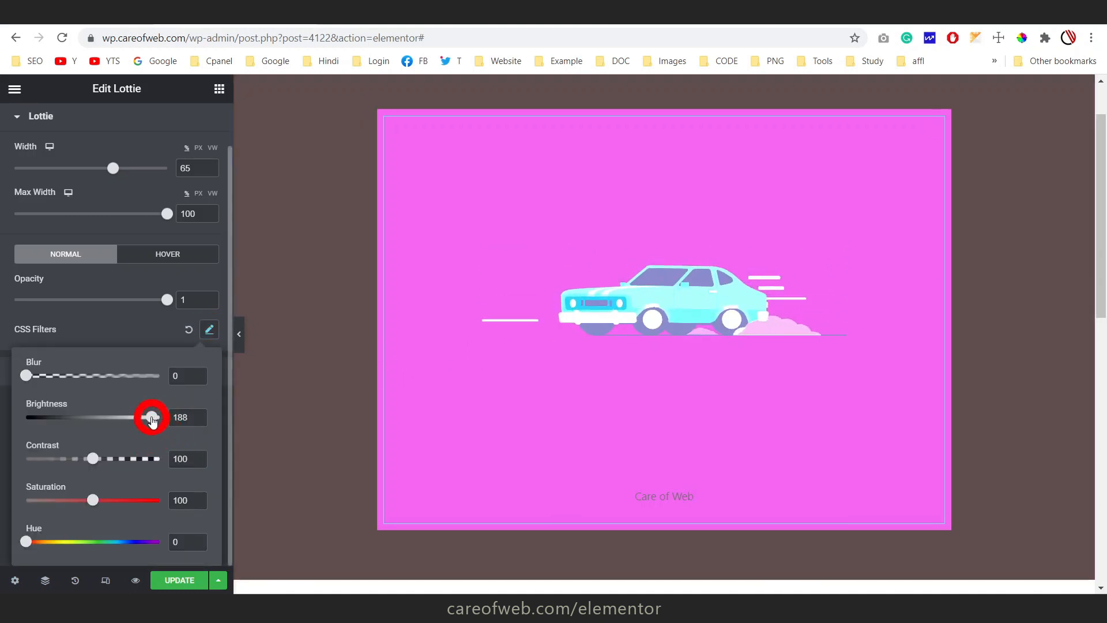
{"action": "left_click_drag", "start_coordinate": [152, 418], "coordinate": [2, 421]}
{"action": "left_click", "coordinate": [1, 424]}
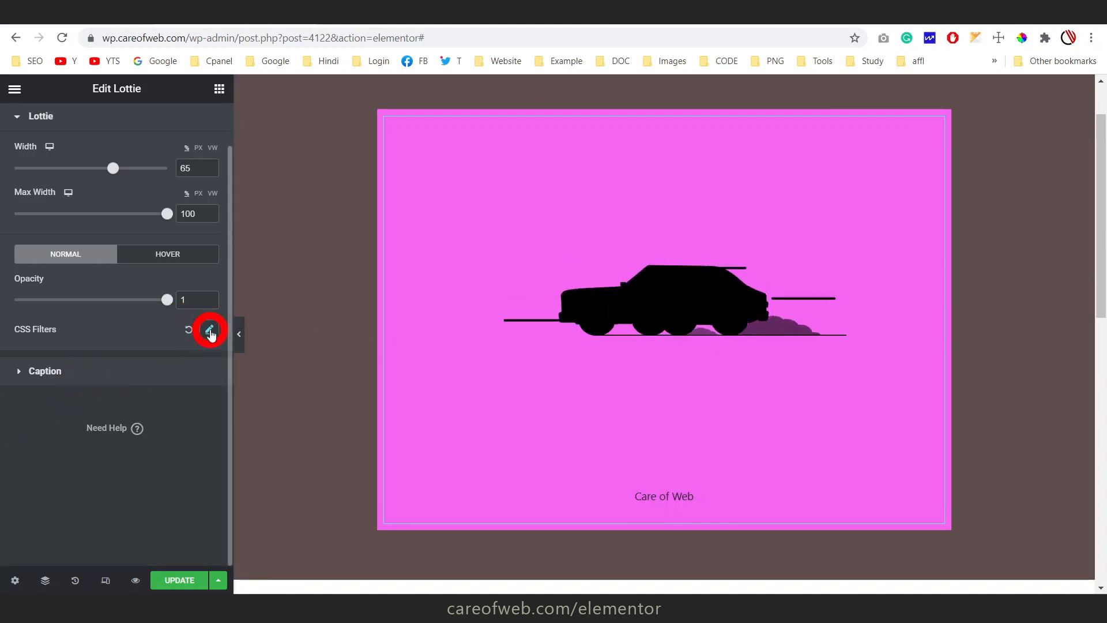
{"action": "left_click", "coordinate": [210, 329]}
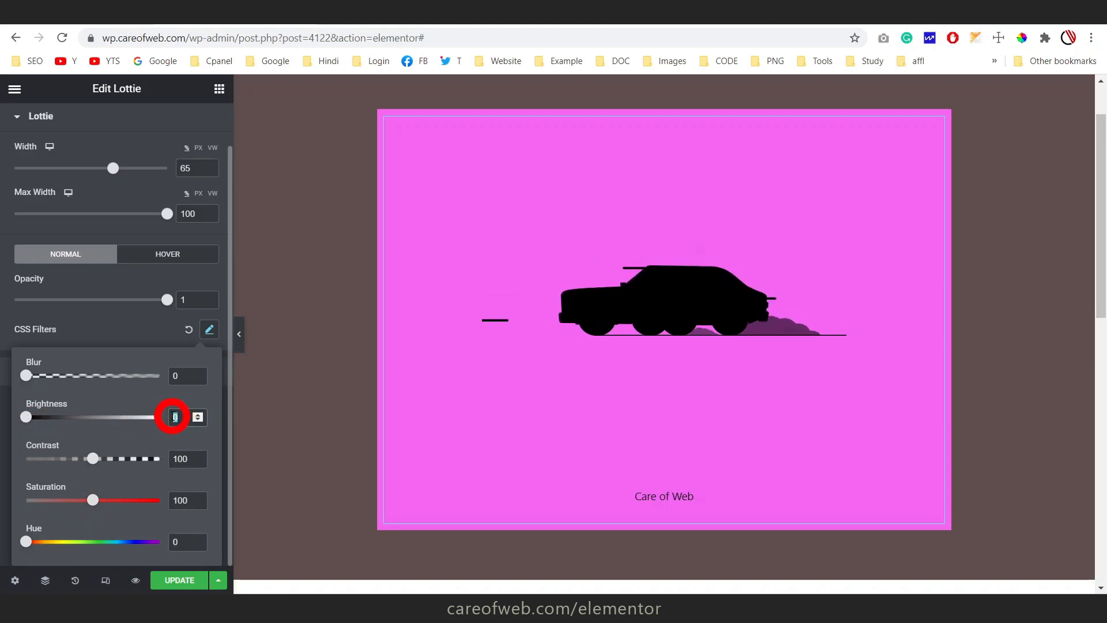
{"action": "type", "text": "95"}
Set the saturation to 198 and the hue to 306 in the car animation's normal-state CSS filters
{"action": "left_click", "coordinate": [94, 501]}
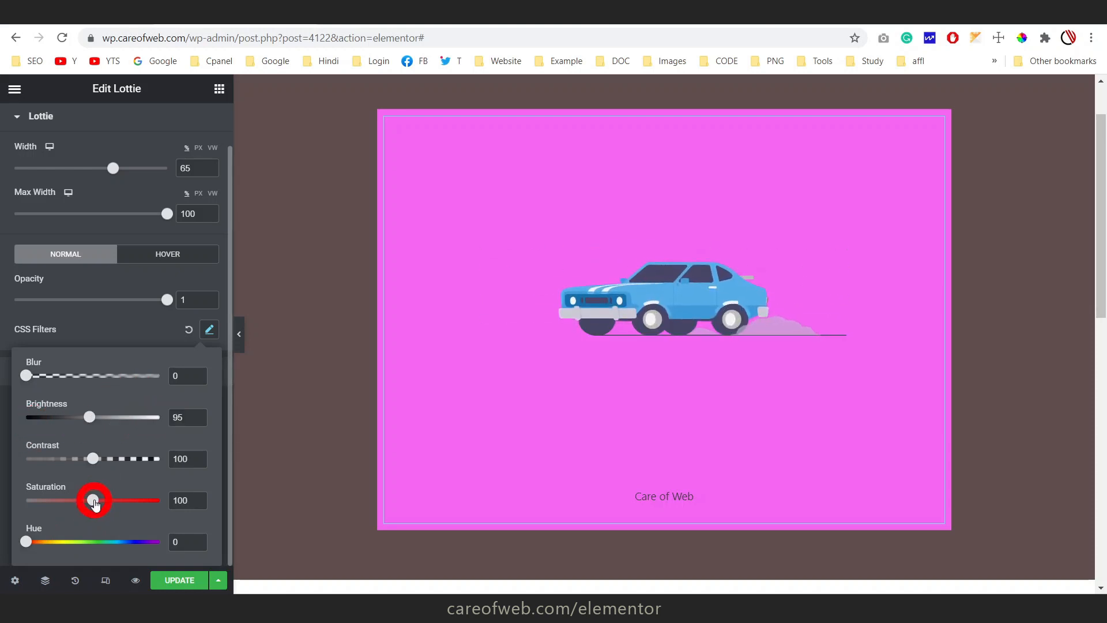
{"action": "left_click_drag", "start_coordinate": [95, 504], "coordinate": [160, 505]}
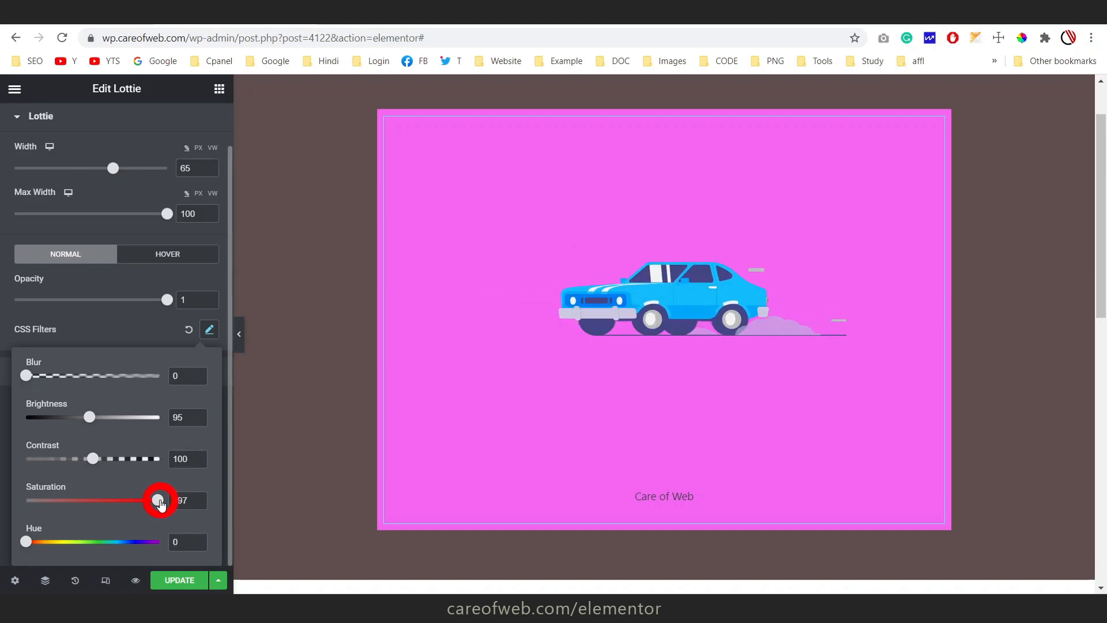
{"action": "left_click", "coordinate": [27, 543]}
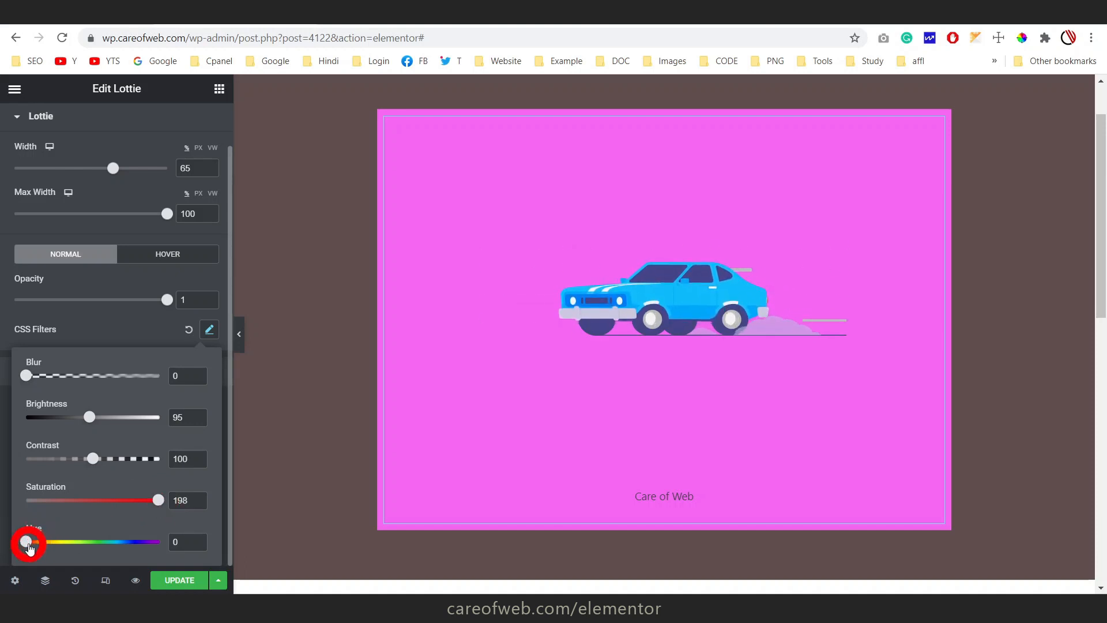
{"action": "left_click_drag", "start_coordinate": [29, 543], "coordinate": [143, 544]}
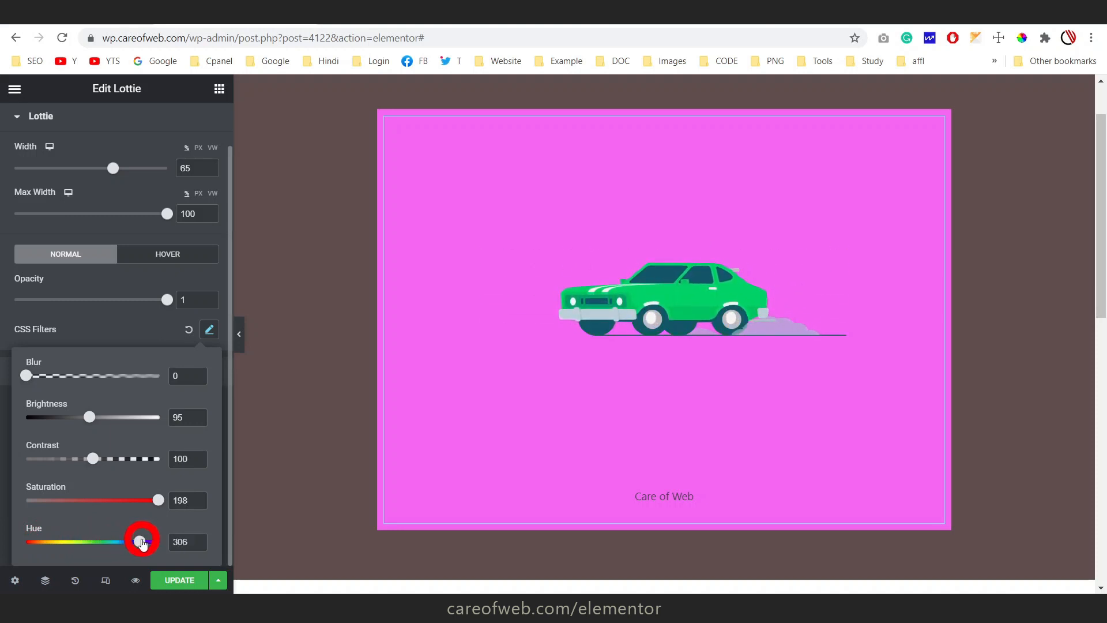
{"action": "left_click", "coordinate": [133, 331]}
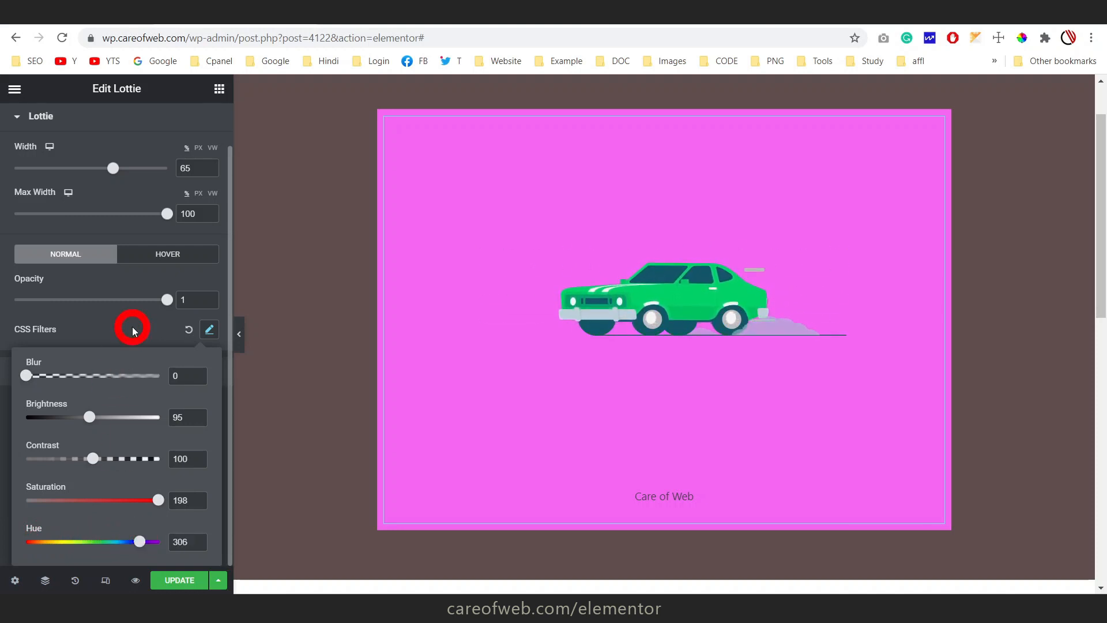
{"action": "left_click", "coordinate": [133, 331]}
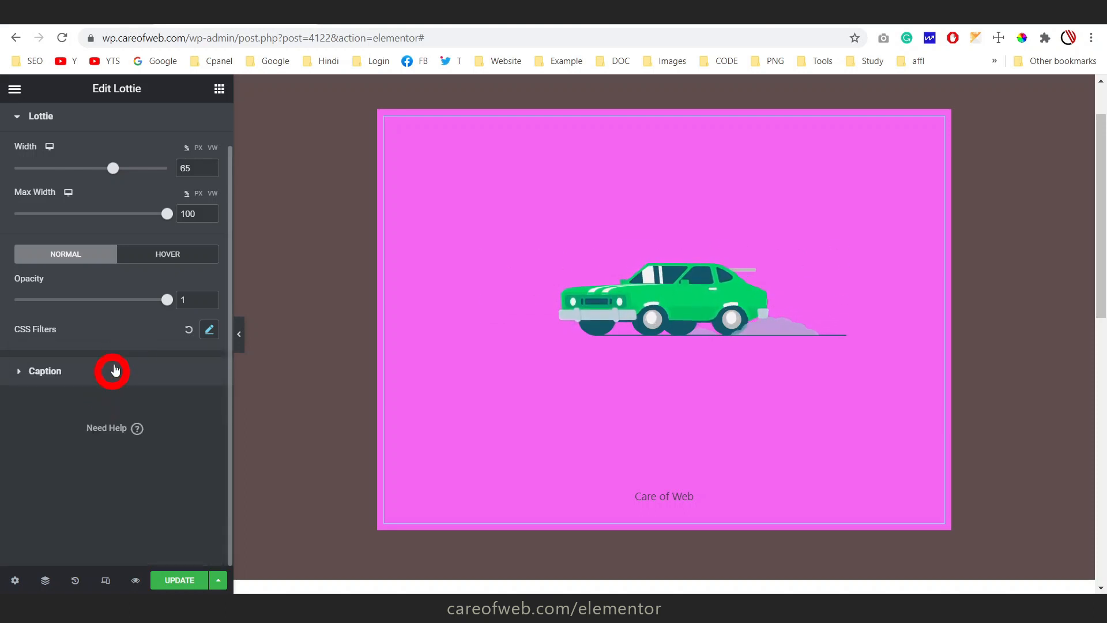
Style the car animation's caption typography with a size of 31 px and a Bold weight
{"action": "scroll", "coordinate": [118, 357], "scroll_direction": "up", "scroll_amount": 1}
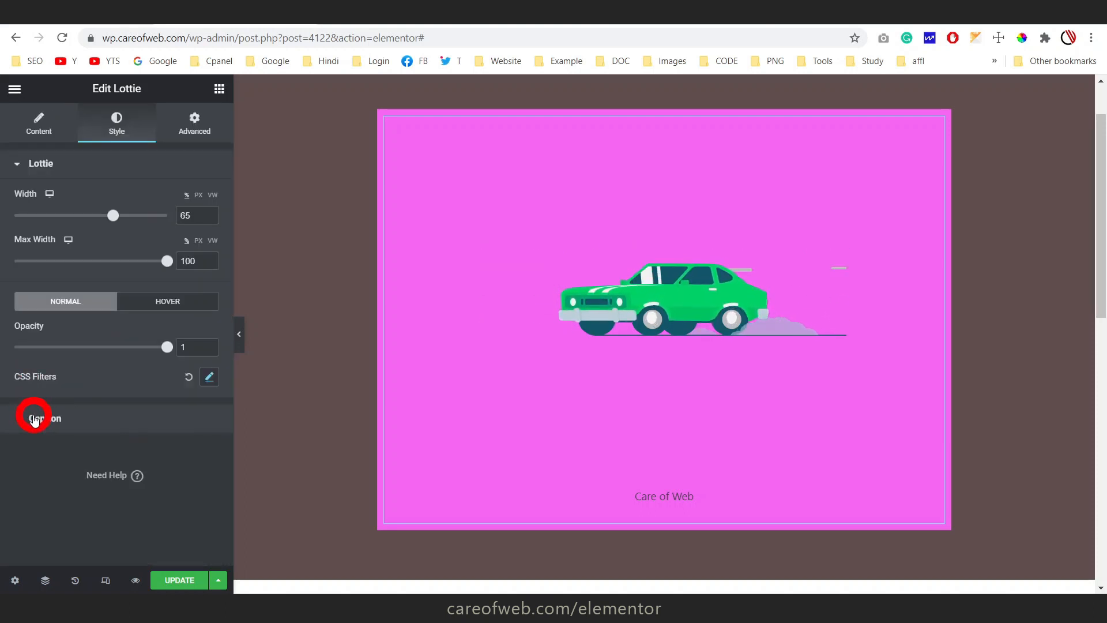
{"action": "left_click", "coordinate": [35, 419]}
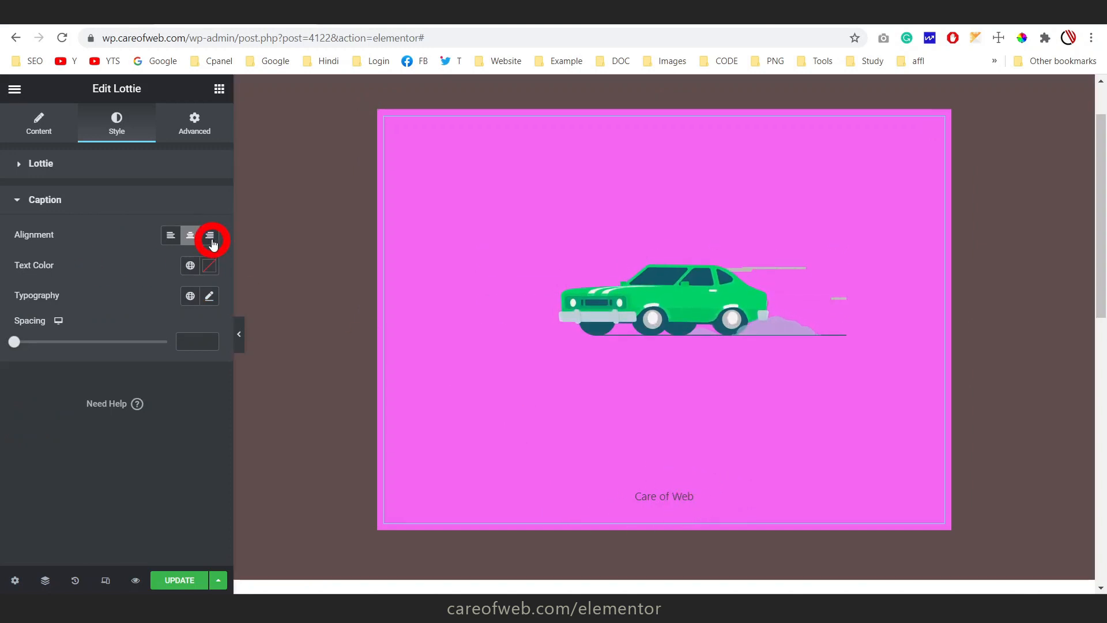
{"action": "left_click", "coordinate": [209, 297]}
{"action": "mouse_move", "coordinate": [29, 411]}
{"action": "left_mouse_down"}
{"action": "mouse_move", "coordinate": [30, 420]}
{"action": "mouse_move", "coordinate": [46, 410]}
{"action": "left_mouse_up"}
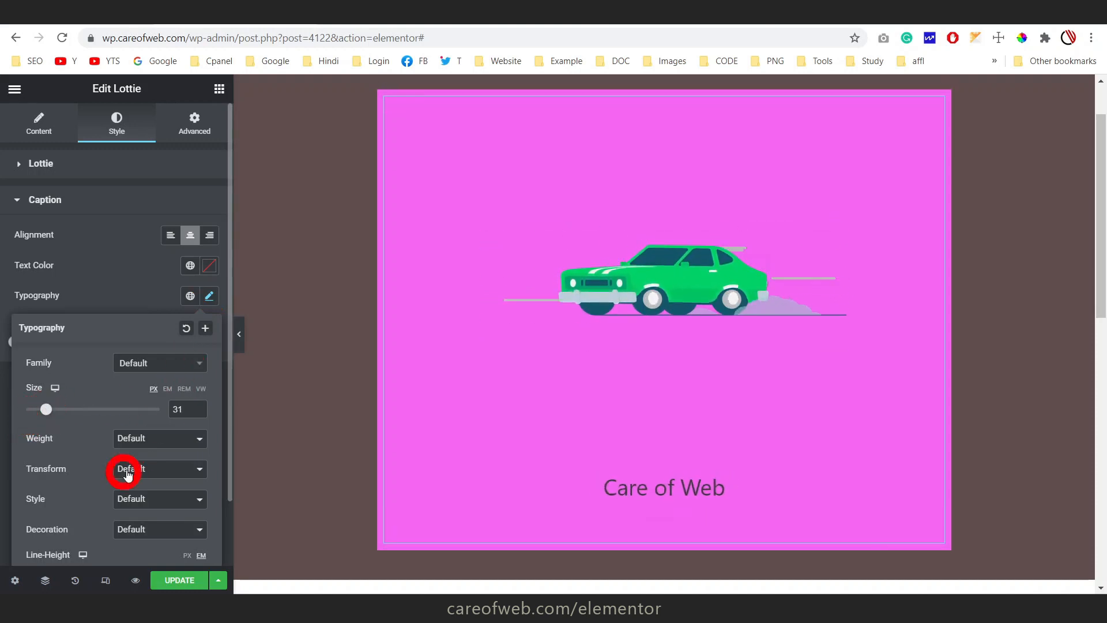
{"action": "scroll", "coordinate": [99, 388], "scroll_direction": "down", "scroll_amount": 1}
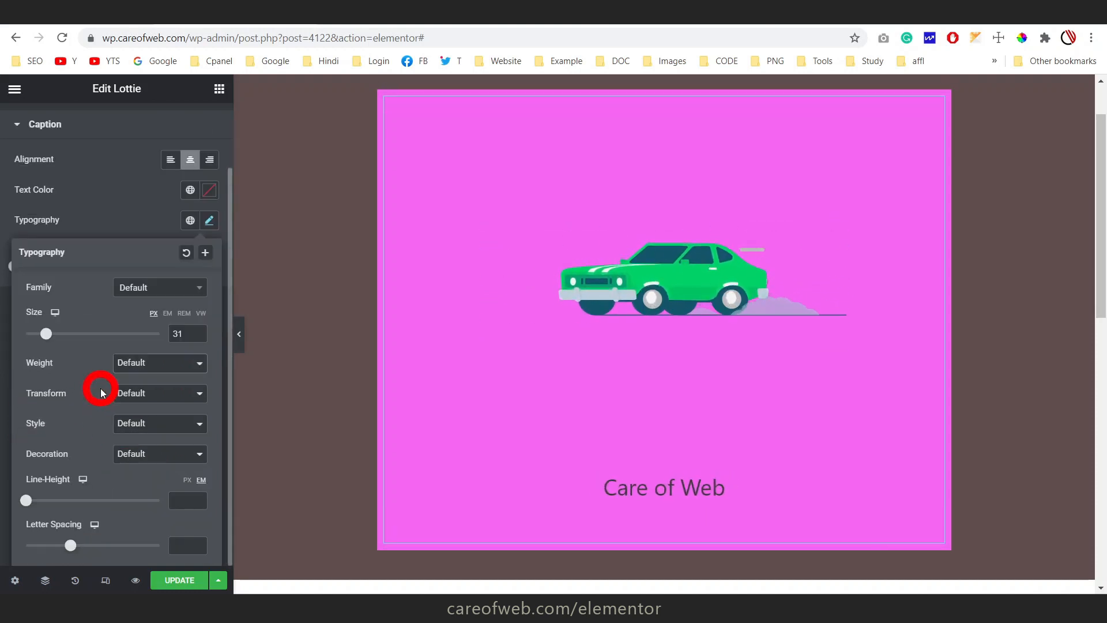
{"action": "left_click", "coordinate": [173, 369]}
{"action": "left_click", "coordinate": [143, 501]}
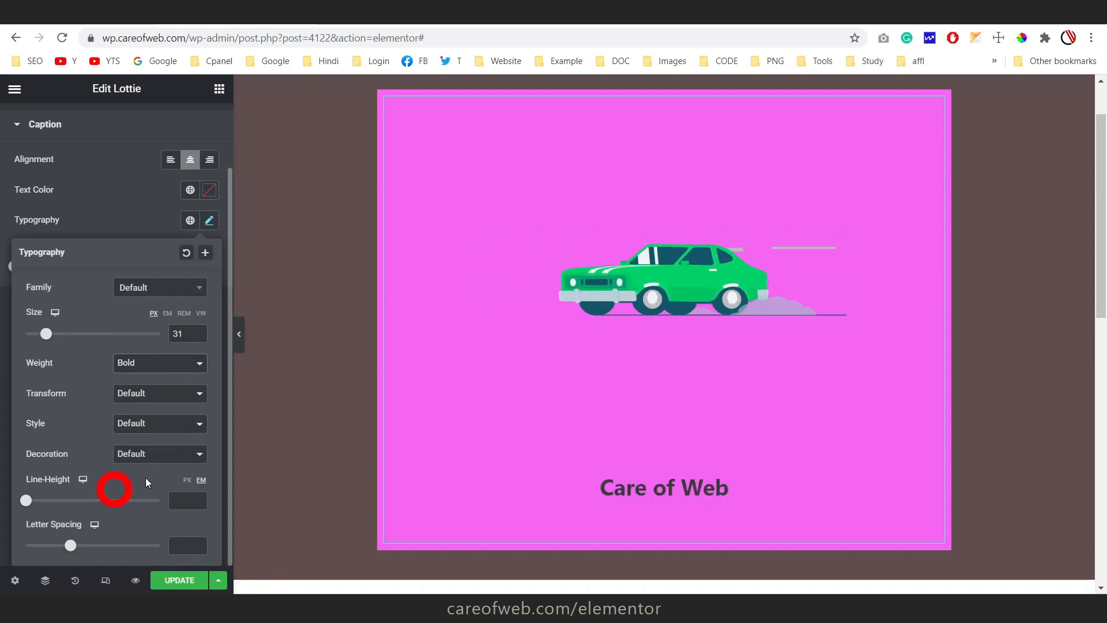
{"action": "left_click", "coordinate": [114, 199]}
{"action": "scroll", "coordinate": [154, 342], "scroll_direction": "up", "scroll_amount": 1}
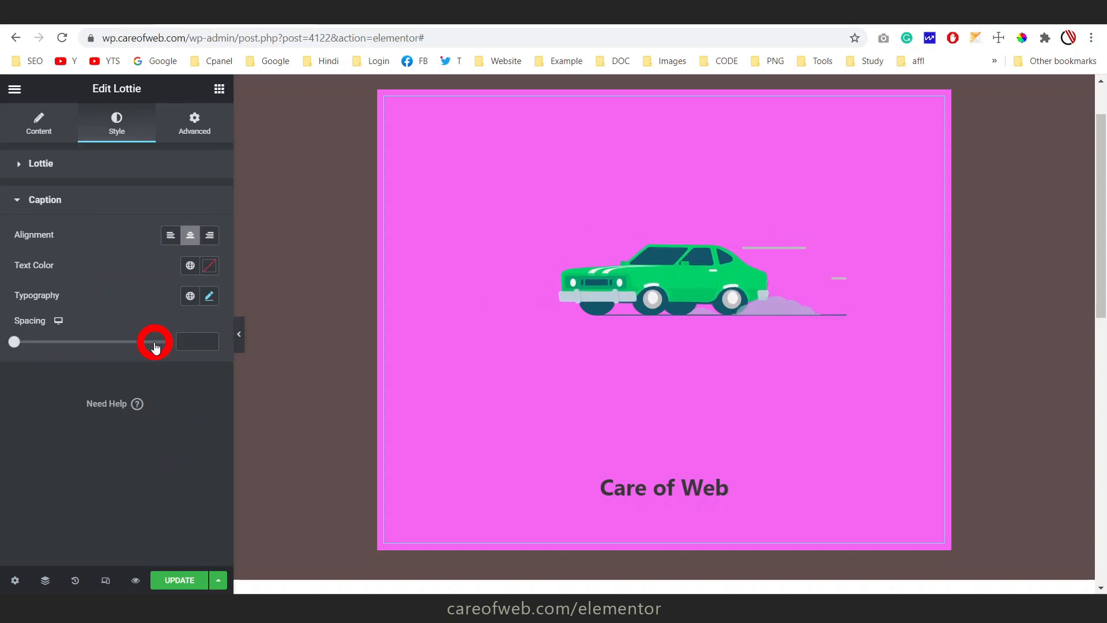
Finish the caption styling and open the car Lottie widget's advanced settings
{"action": "left_click", "coordinate": [9, 207]}
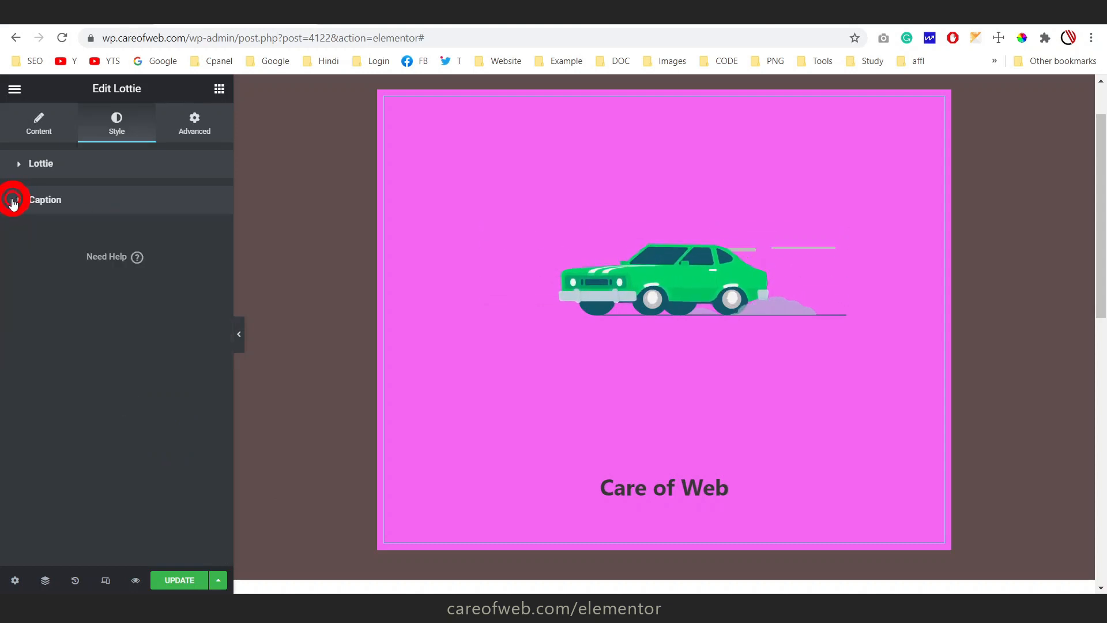
{"action": "left_click", "coordinate": [198, 123]}
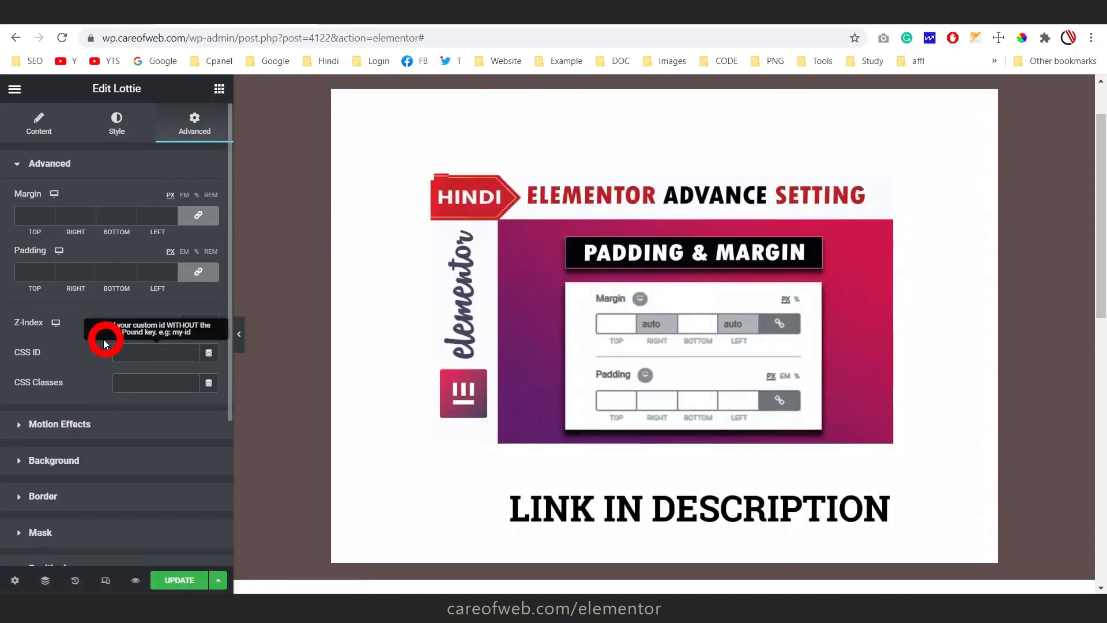